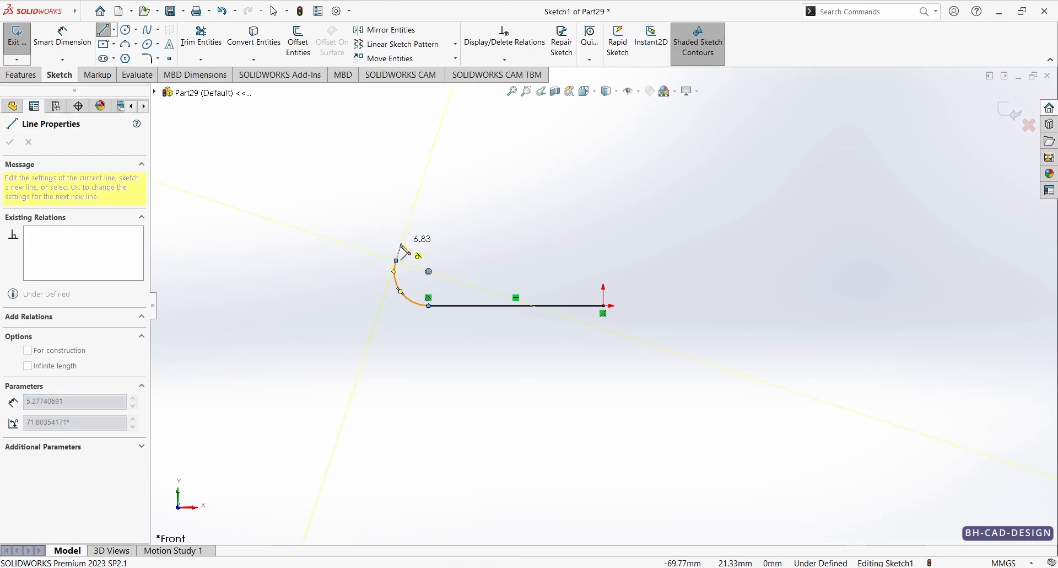
Step: Close the outline with a large upper arc of about R55.7, a corner arc of about R16.7, and a vertical line to the origin
left_click(560, 148)
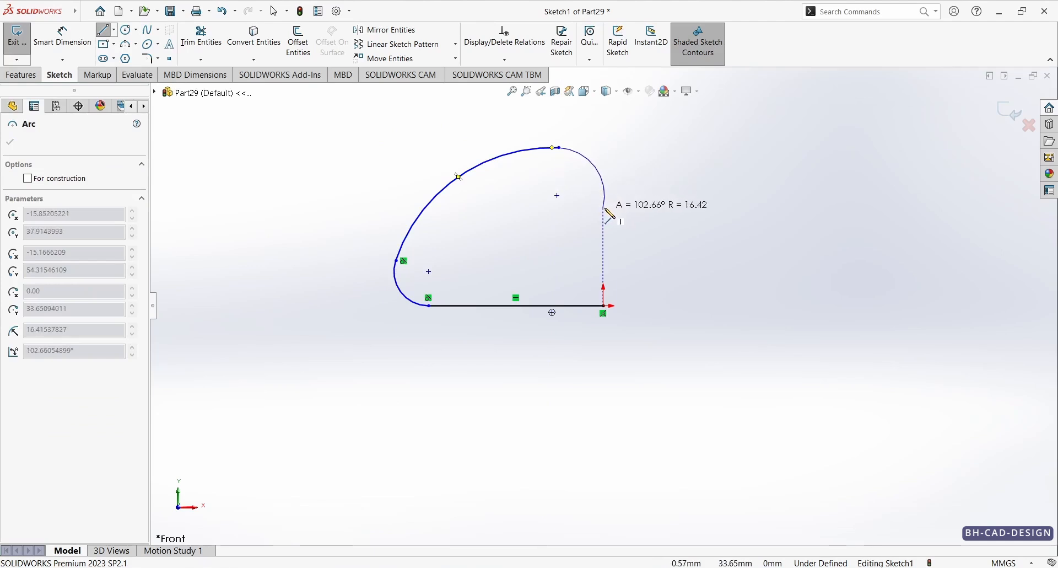
left_click(604, 180)
left_click(604, 306)
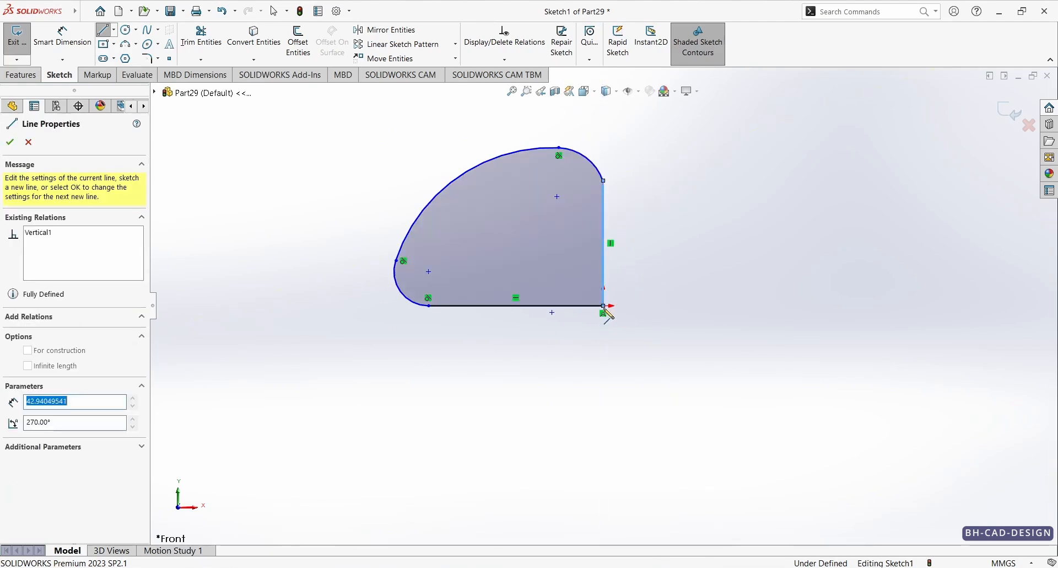
key("Escape")
Step: Add a tangent relation between the upper corner arc and the vertical line
left_click(599, 172)
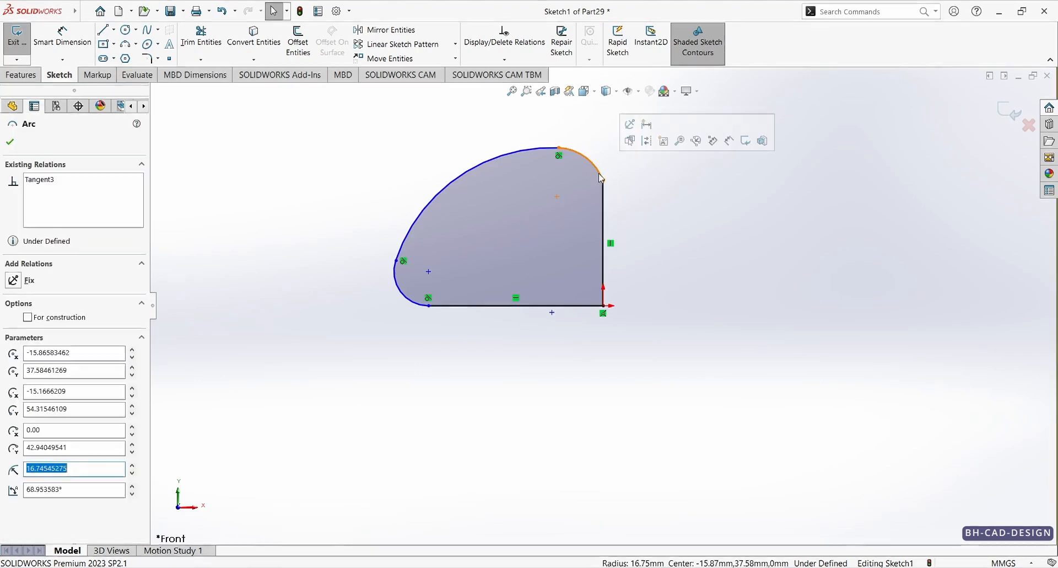
left_click(605, 191, "ctrl")
left_click(636, 142)
left_click(661, 226)
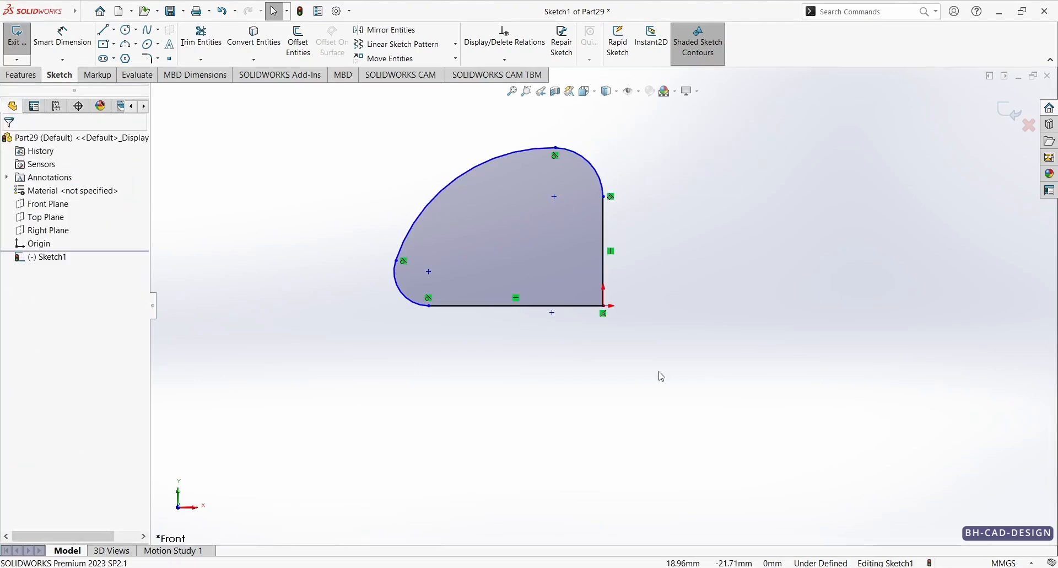
Step: Check the reference drawing and dimension the lower corner arc's centre 140 mm horizontally from the vertical line
key("d")
key("alt+Tab")
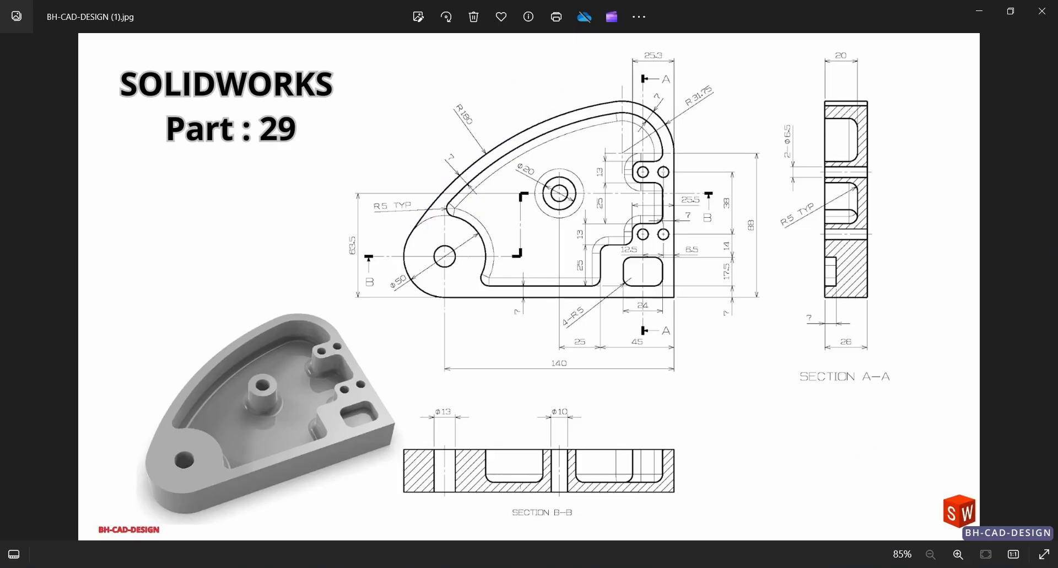
key("alt+Tab")
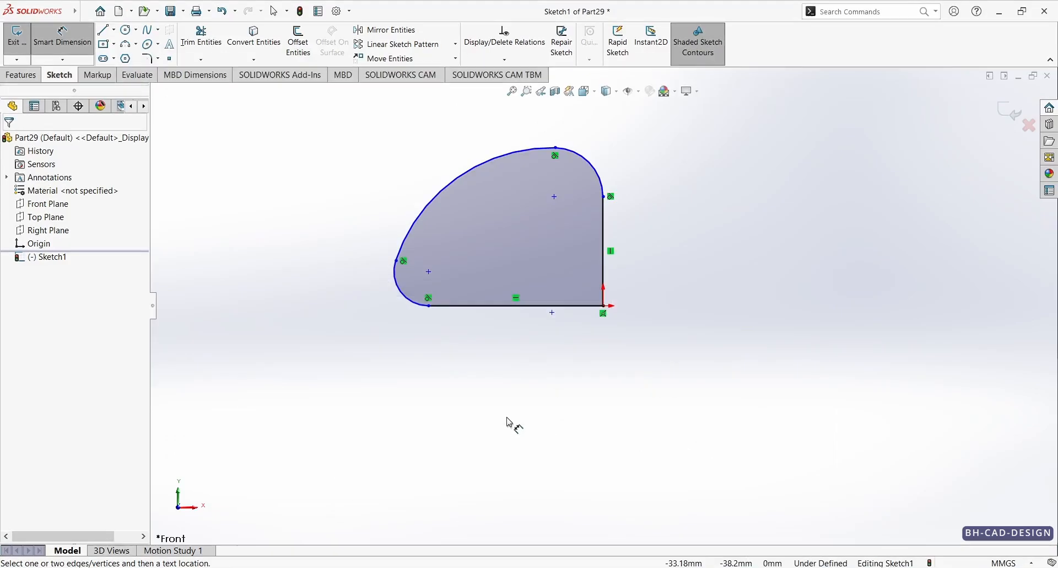
left_click(429, 273)
left_click(608, 279)
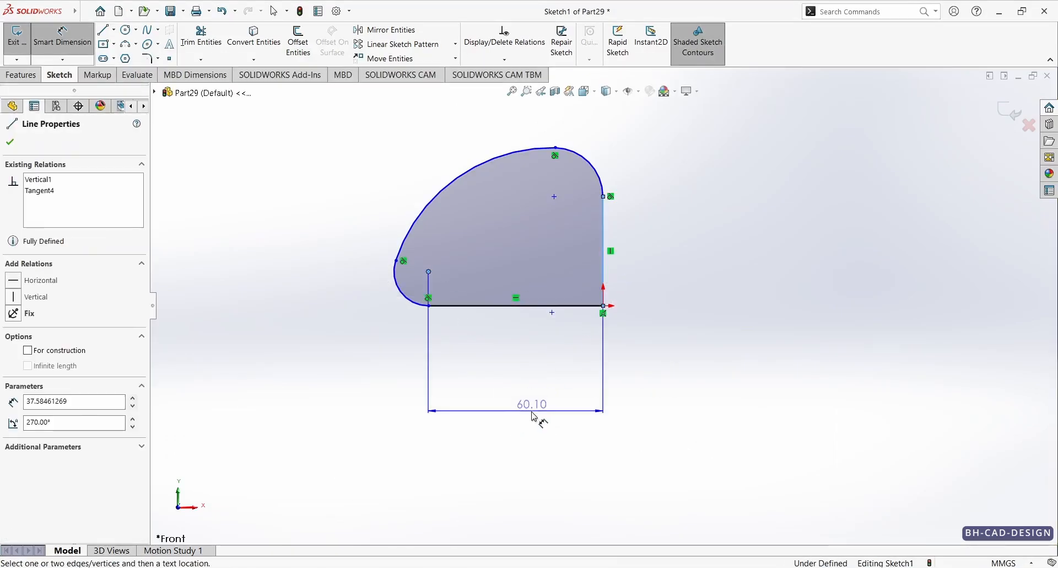
left_click(537, 419)
type("140")
key("Return")
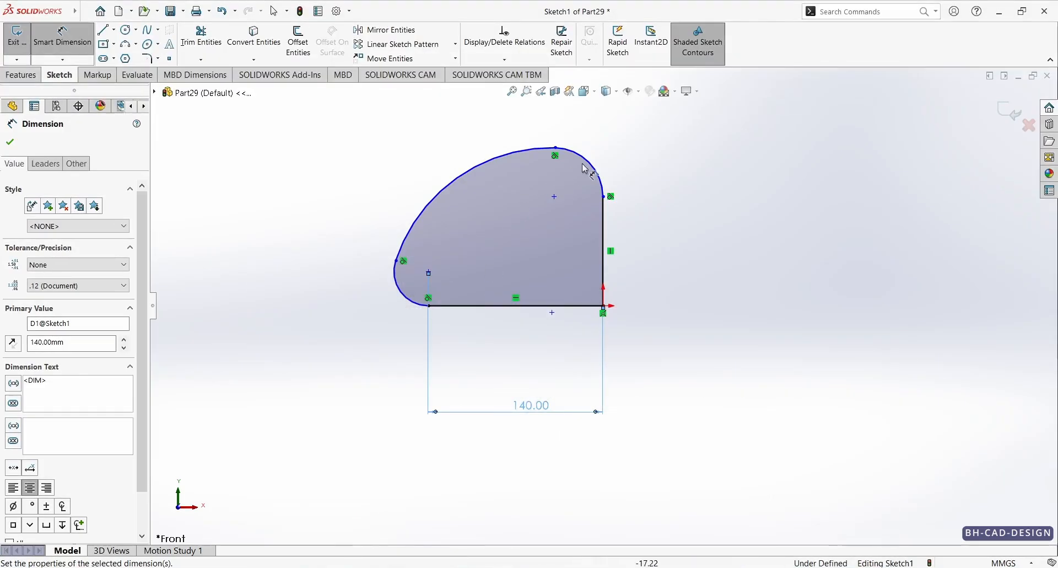
Step: Dimension the upper corner arc with a radius of 31.75 mm
left_click(601, 171)
left_click(602, 172)
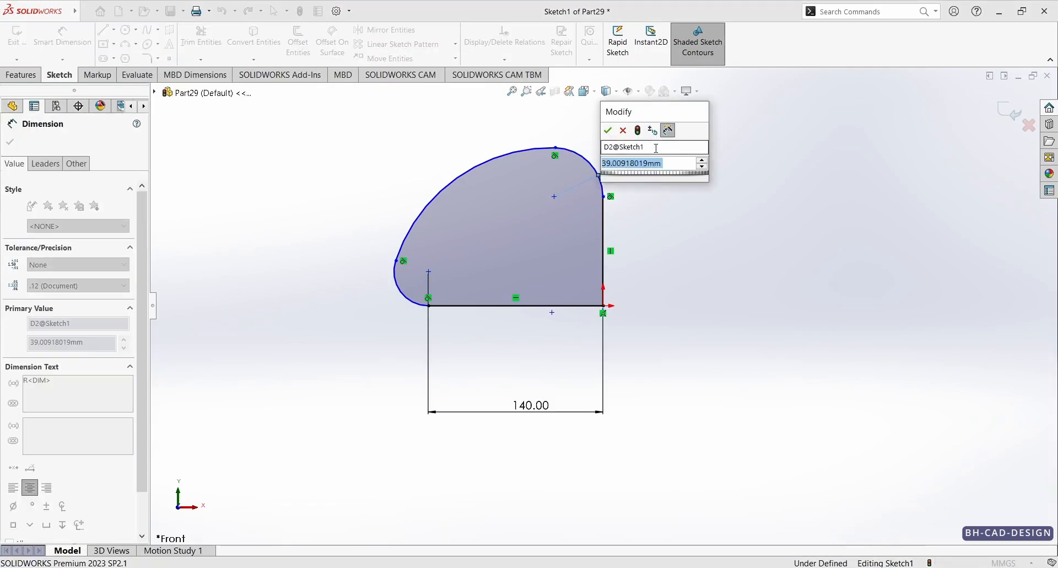
type("31.75")
key("Return")
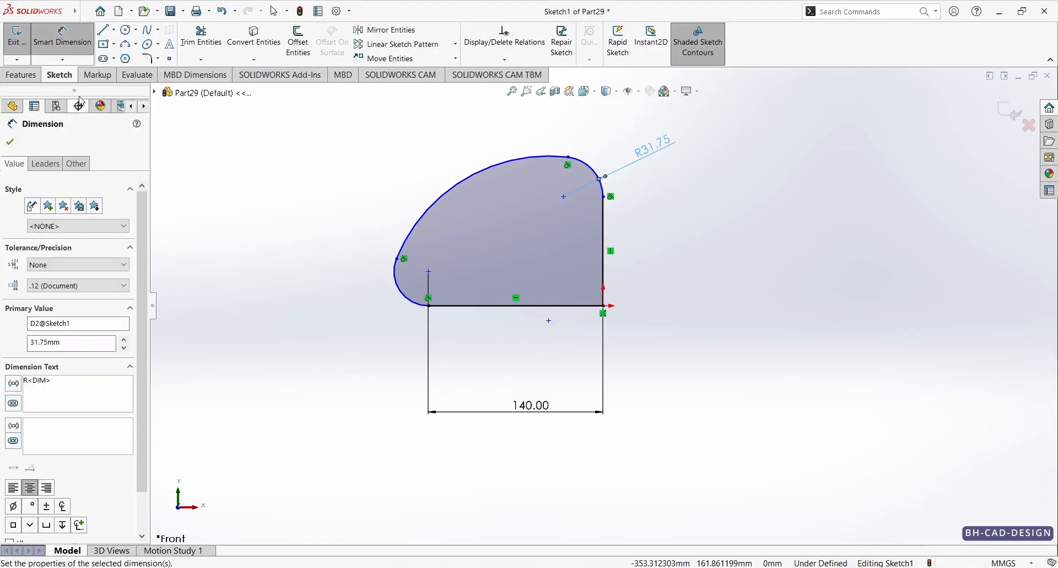
Step: Draw a circle centred on the lower corner arc's centre and dimension its diameter as 50 mm
left_click(132, 30)
scroll(415, 240, "down", 3)
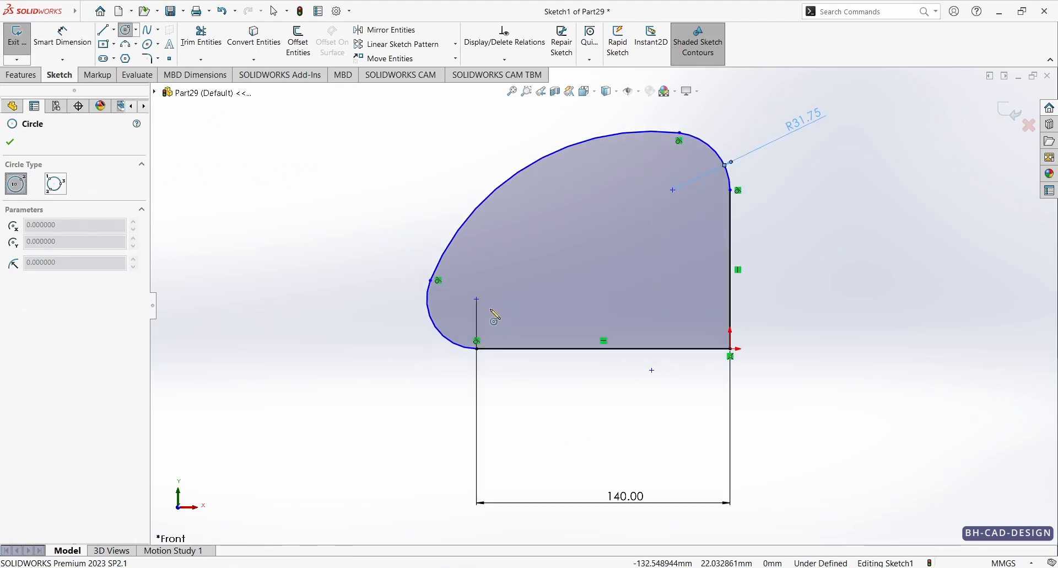
left_click(477, 299)
left_click(514, 286)
right_click_drag(567, 315, 567, 284)
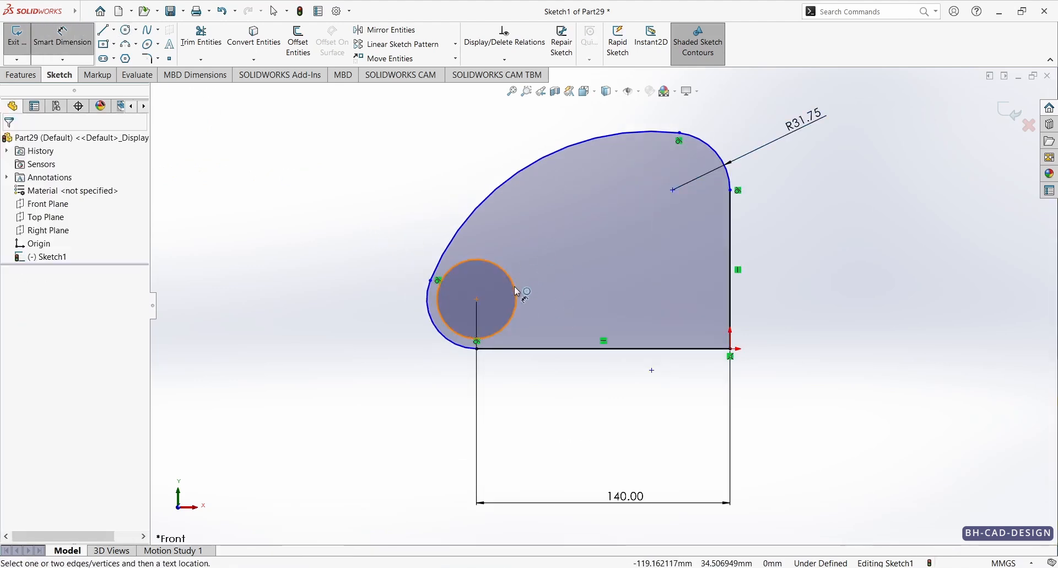
left_click(515, 287)
left_click(558, 251)
type("50")
key("Return")
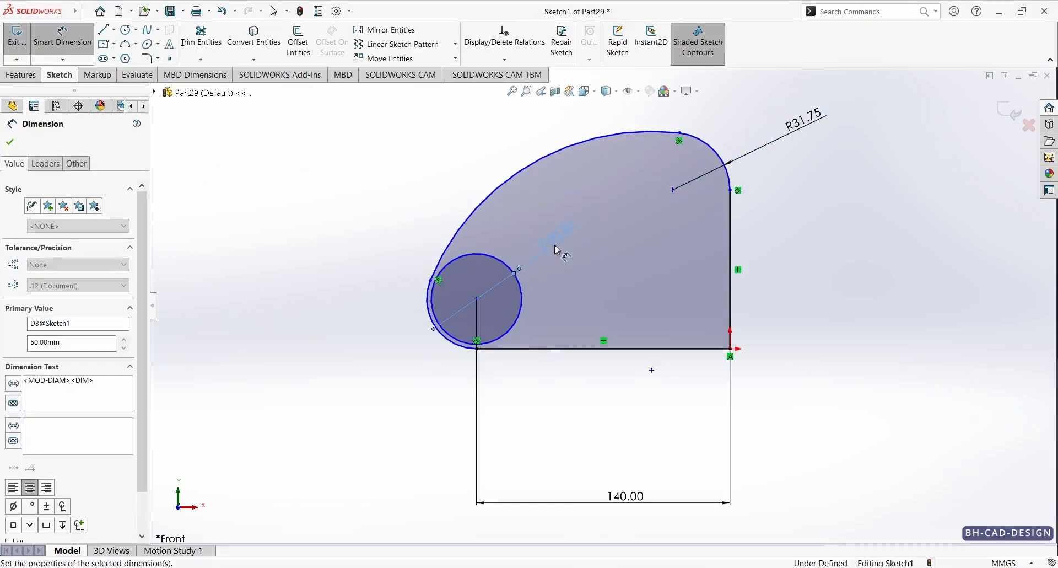
key("Escape")
Step: Make the endpoint shared by the lower corner arc and the bottom line coincident with the 50 mm circle
left_click(457, 340)
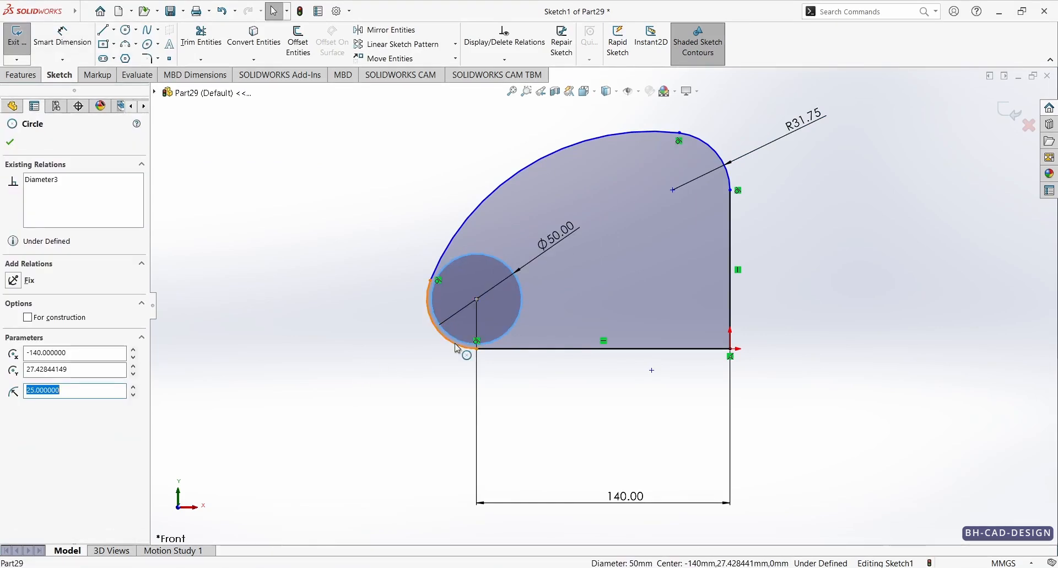
left_click(477, 346, "ctrl")
left_click(504, 297)
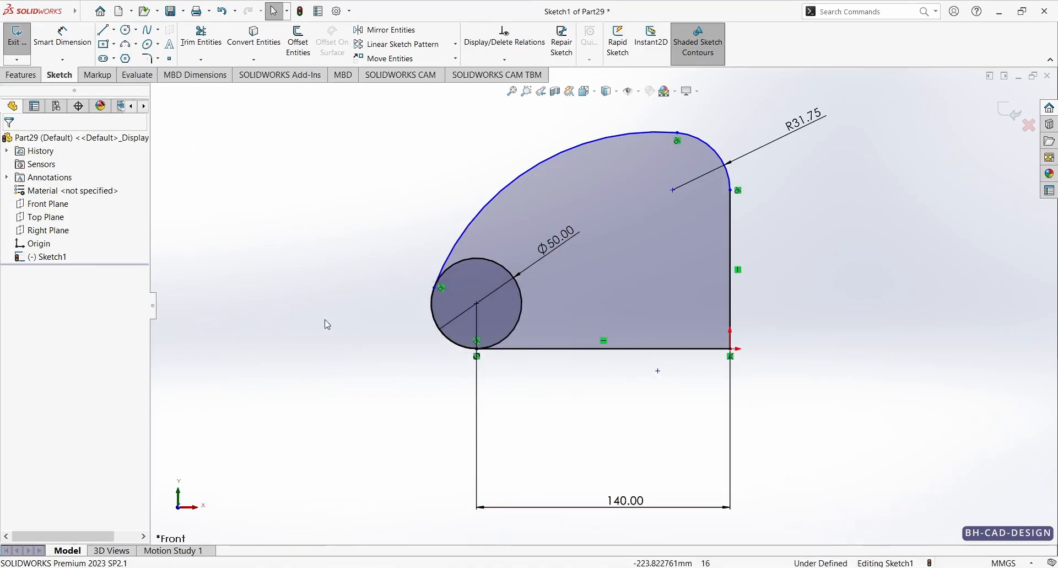
Step: Dimension the large upper arc with a radius of 180 mm
key("d")
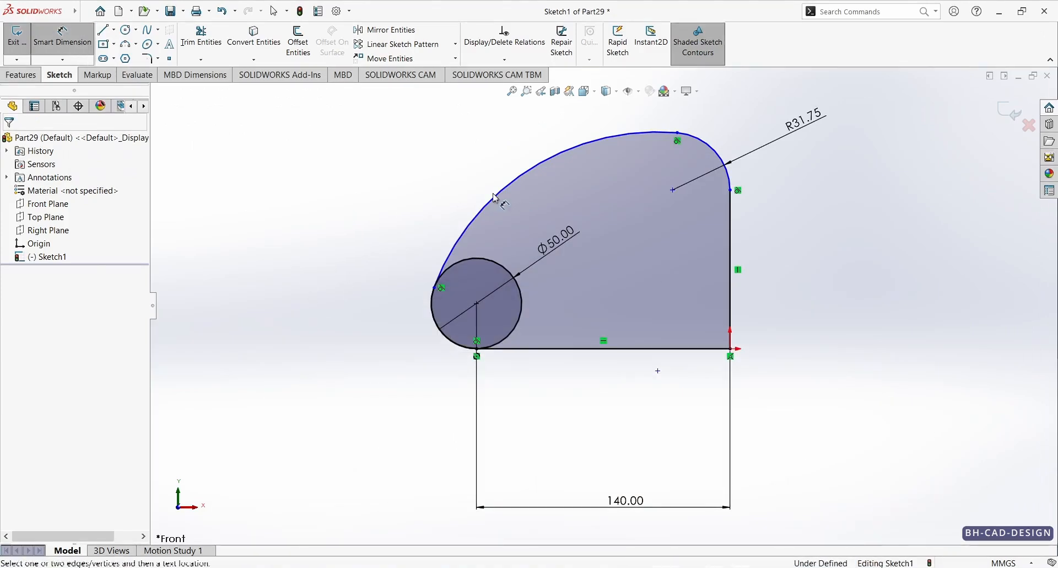
left_click(493, 201)
left_click(437, 164)
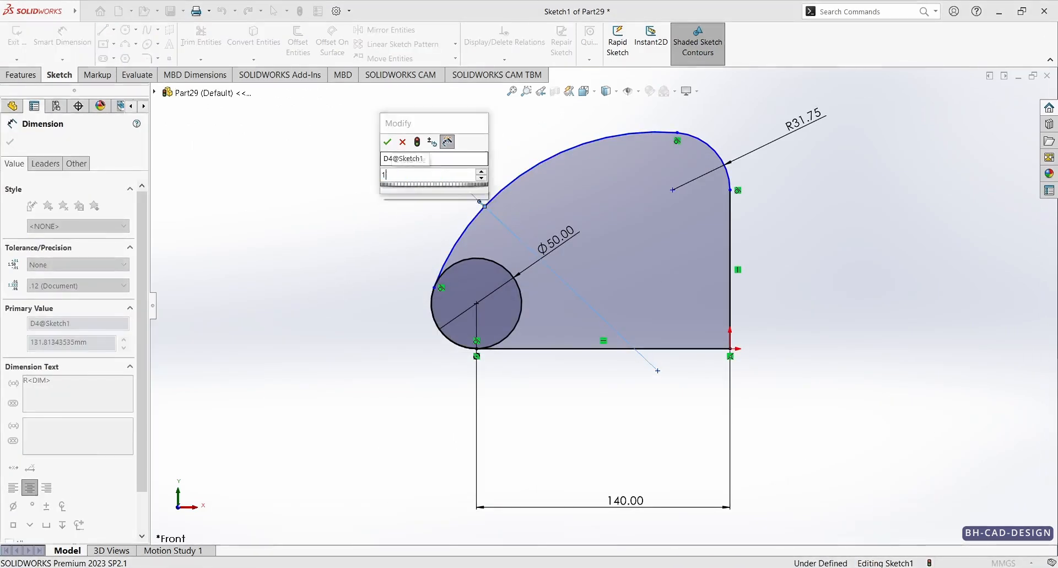
key("Return")
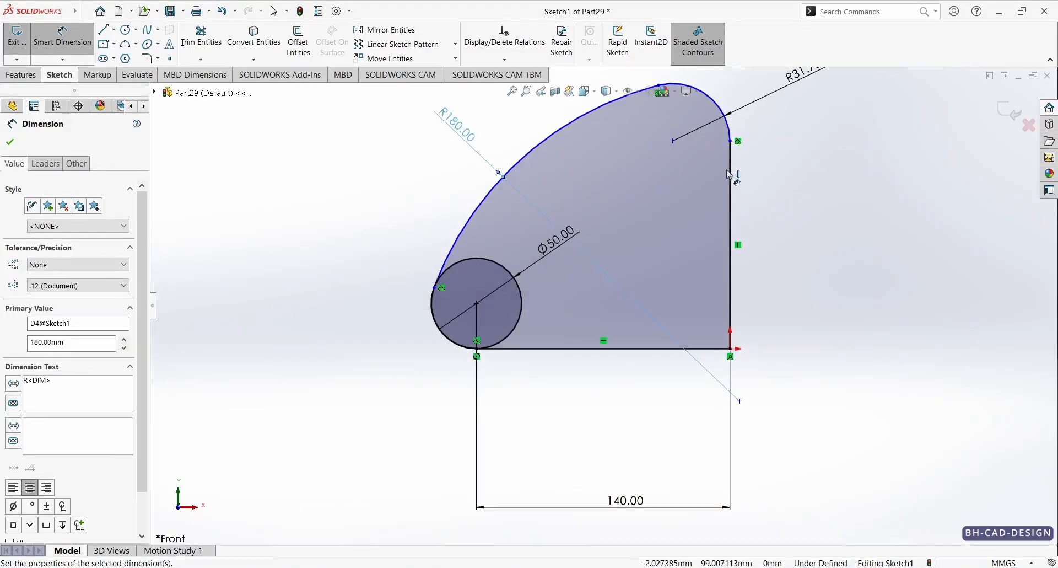
Step: Dimension the centre of the R31.75 arc 88 mm above the bottom line
left_click(673, 143)
left_click(659, 349)
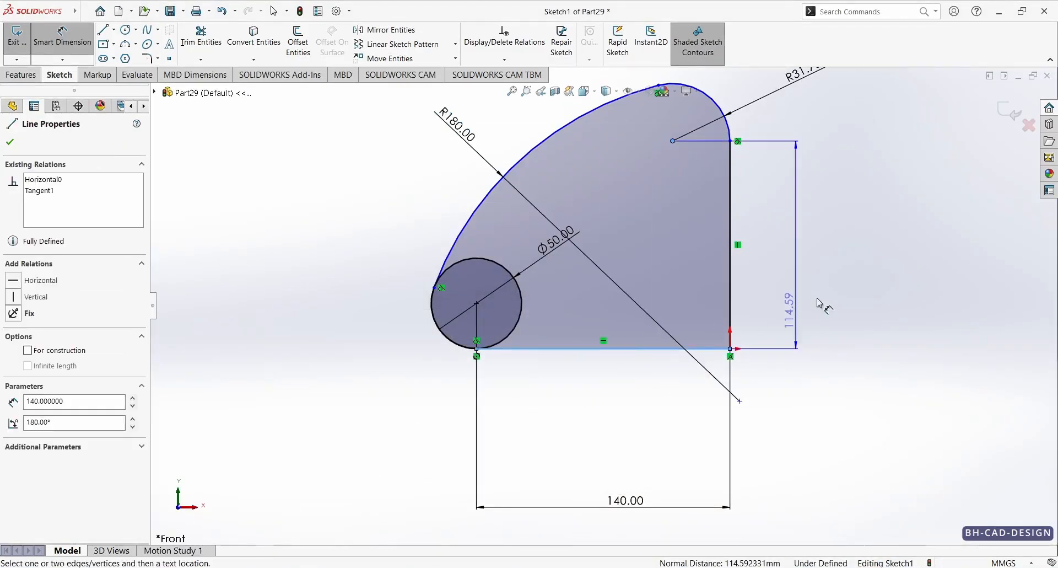
left_click(837, 272)
key("Return")
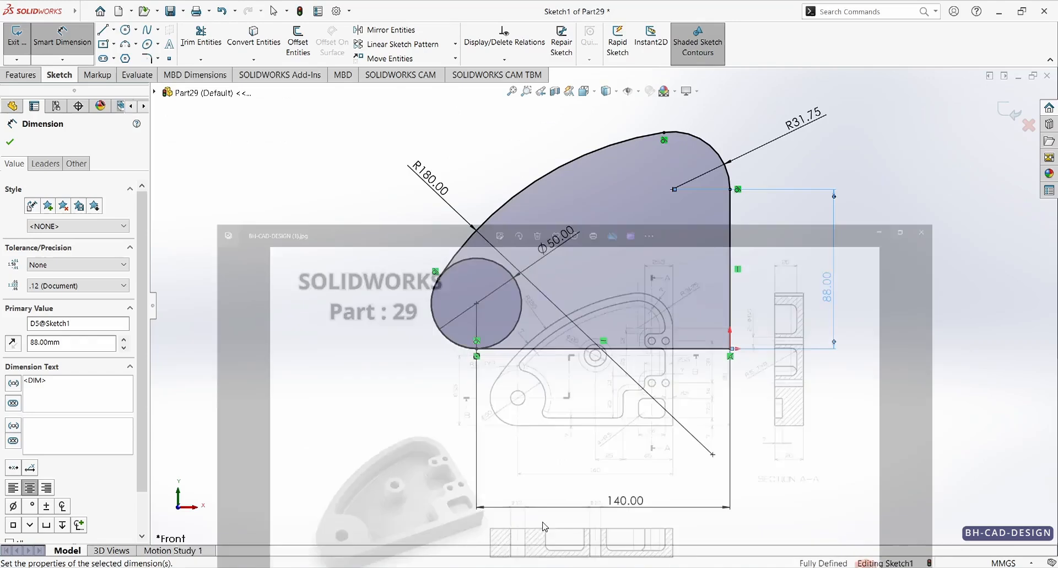
Step: Sketch a small three-point arc of about R3.5 rising from the top of the 50 mm circle
left_click(125, 45)
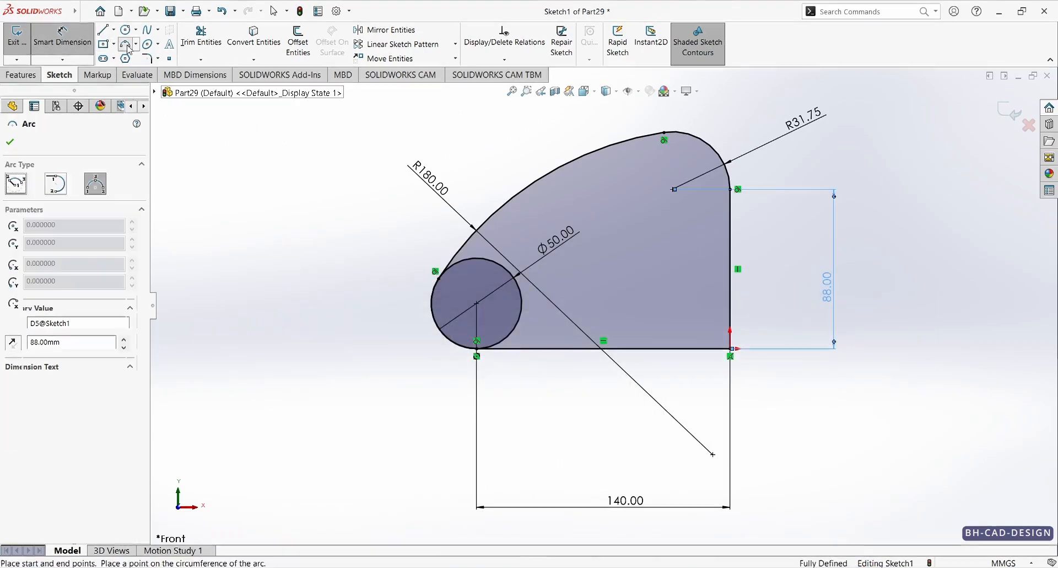
scroll(475, 263, "down", 4)
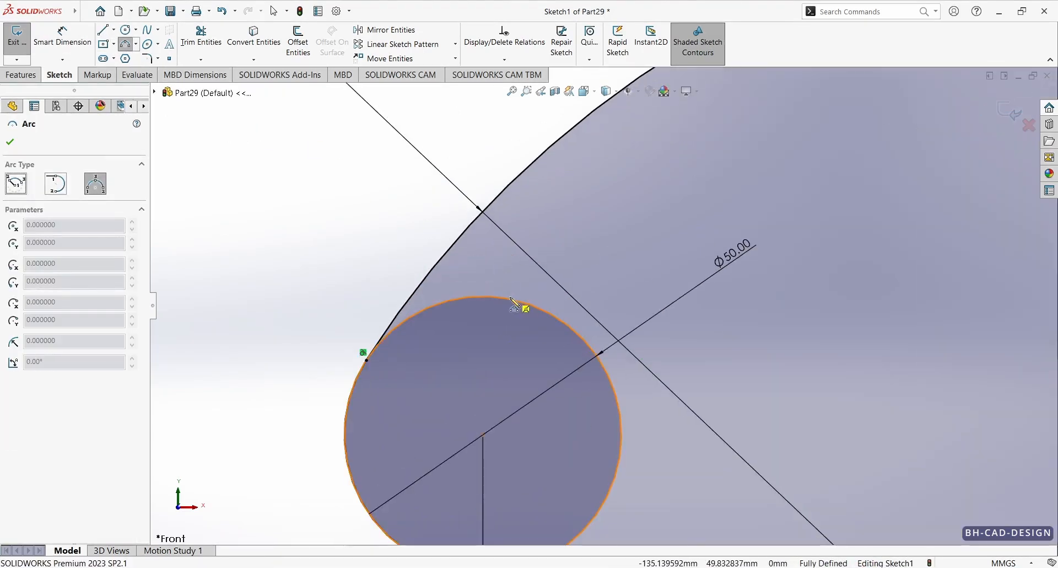
left_click(484, 297)
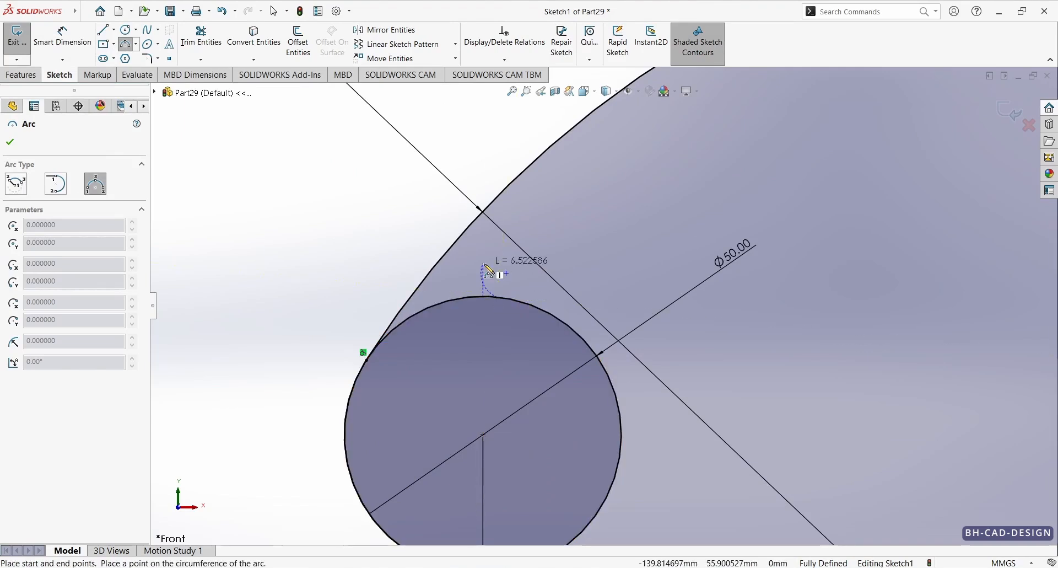
left_click(483, 265)
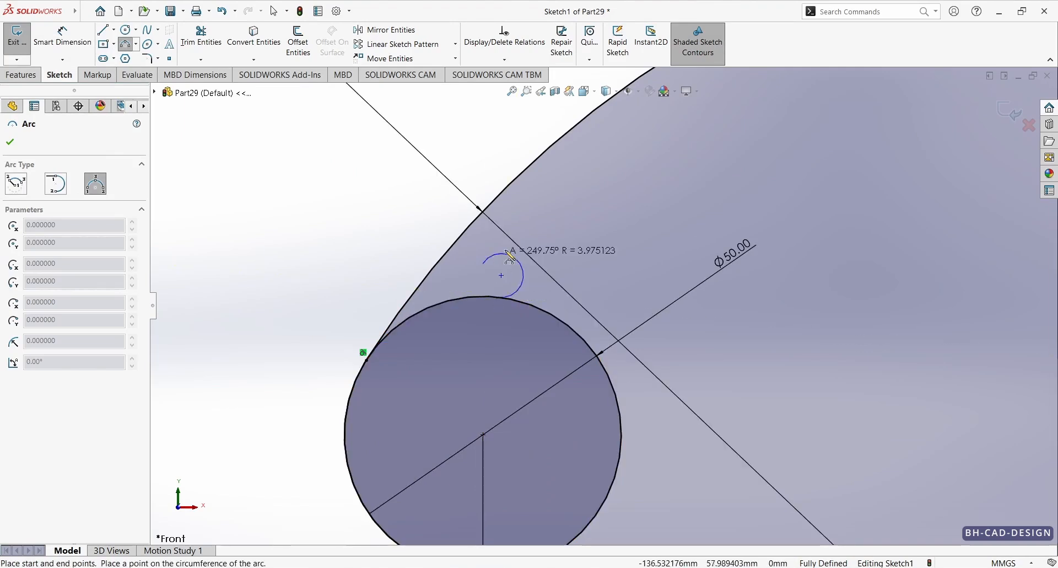
left_click(486, 274)
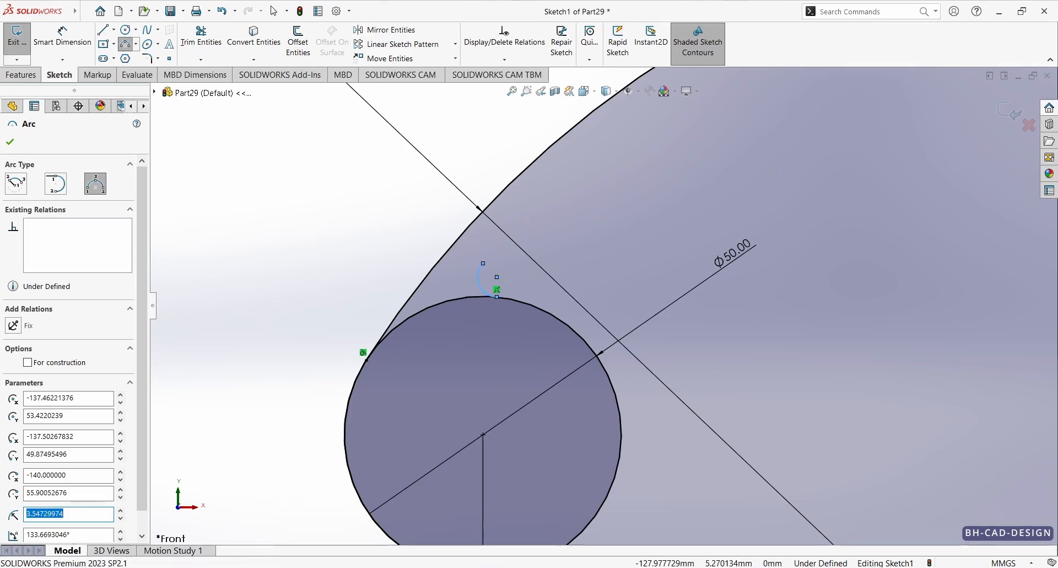
Step: Check the reference drawing and sketch a three-point arc of about R239 from the small arc's end, inside the R180 edge
left_click(556, 567)
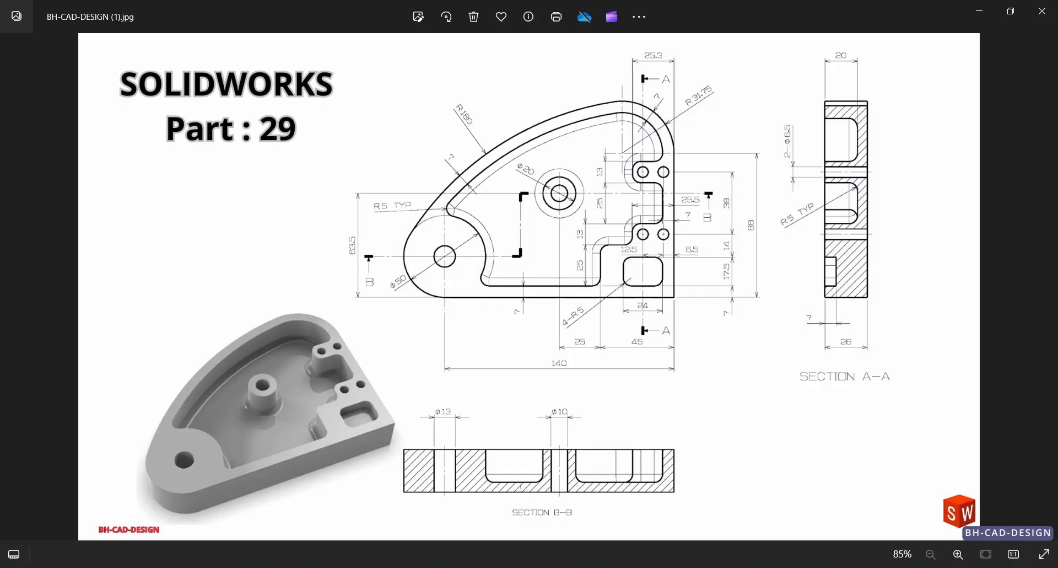
left_click(487, 567)
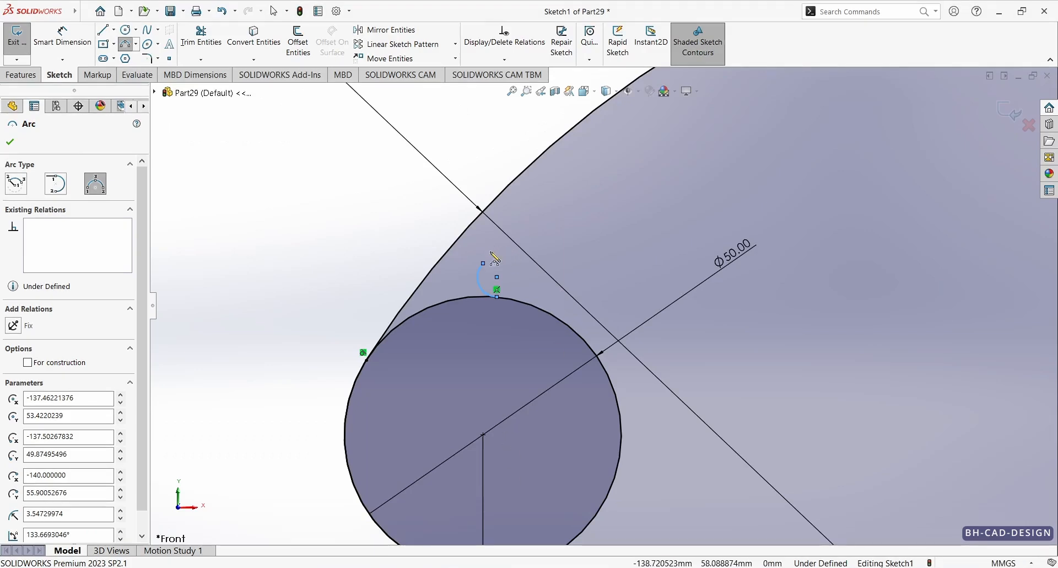
left_click(483, 265)
scroll(607, 306, "up", 5)
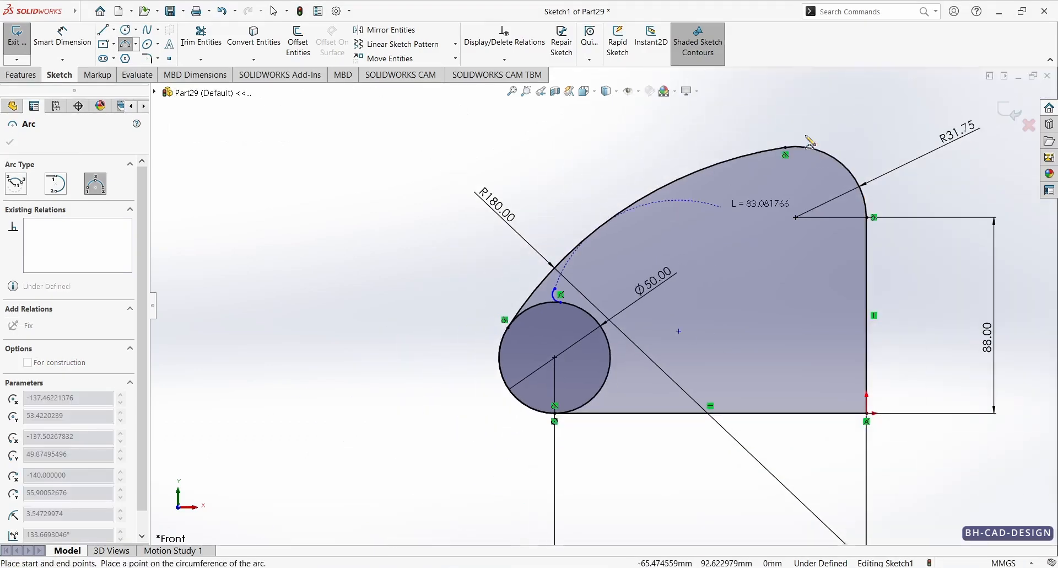
left_click(783, 176)
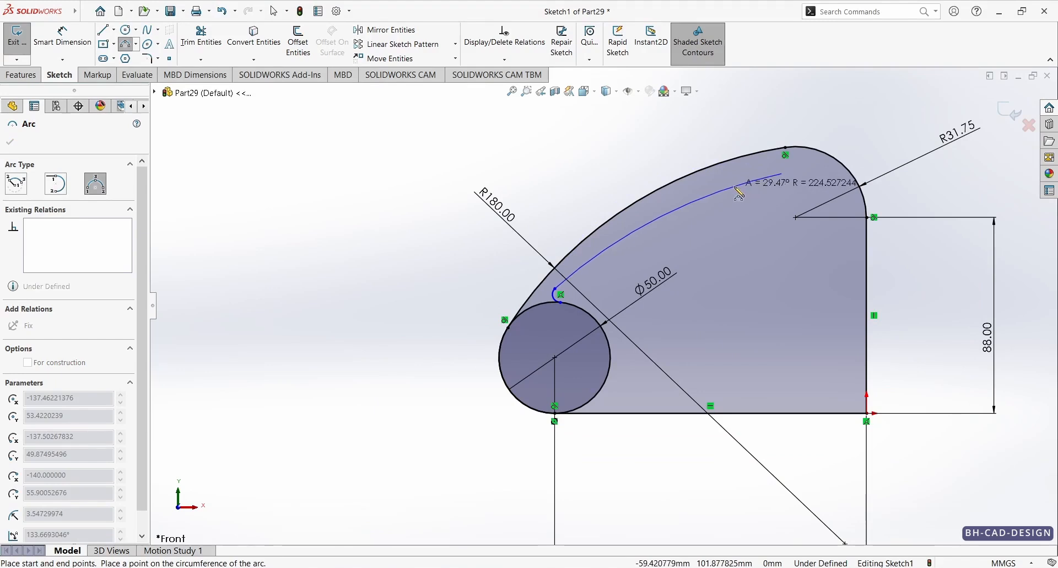
left_click(709, 199)
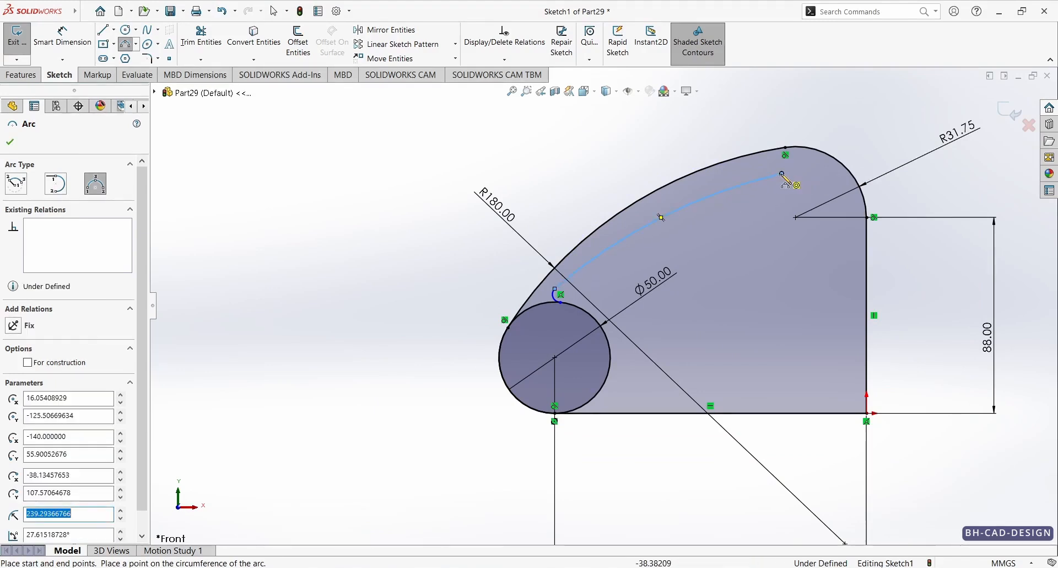
Step: Continue the inner profile with a three-point arc of about R22 inside the R31.75 corner
left_click(784, 177)
scroll(787, 181, "down", 5)
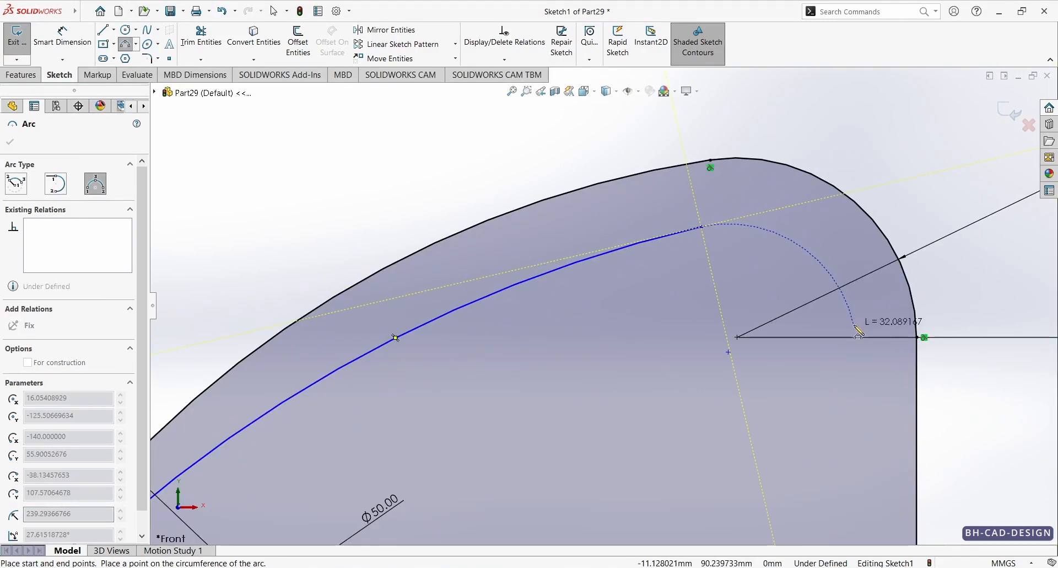
left_click(871, 357)
left_click(871, 322)
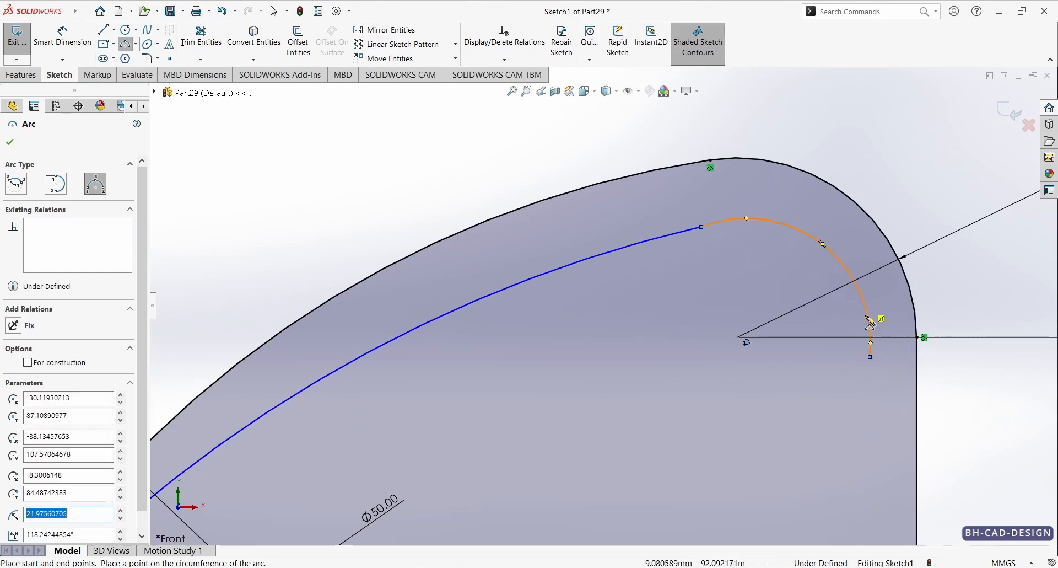
Step: Check the reference drawing and sketch a three-point arc of about R5.4 turning inward from the lower end of the inner R22 arc
left_click(452, 567)
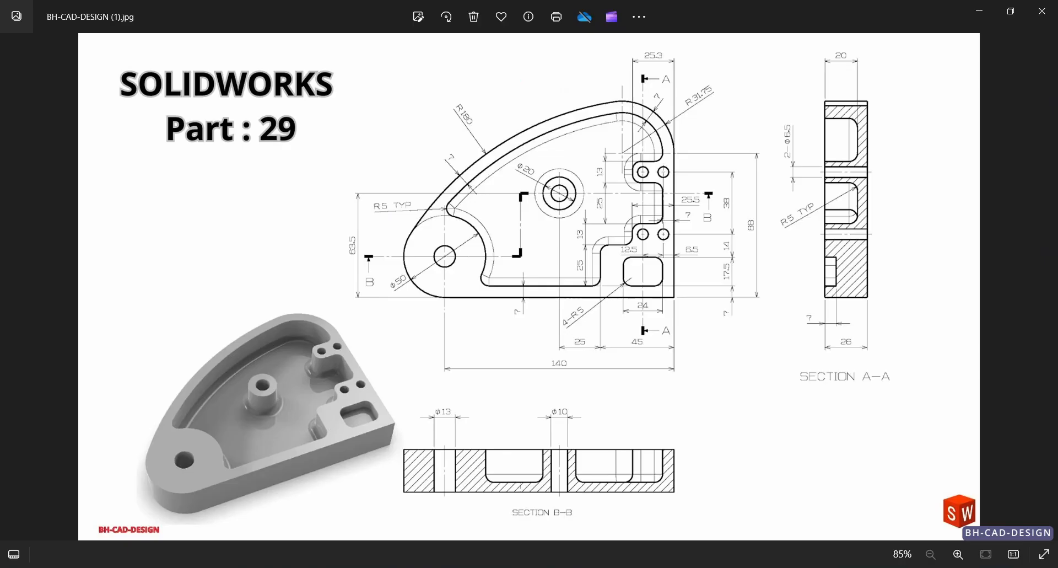
left_click(611, 567)
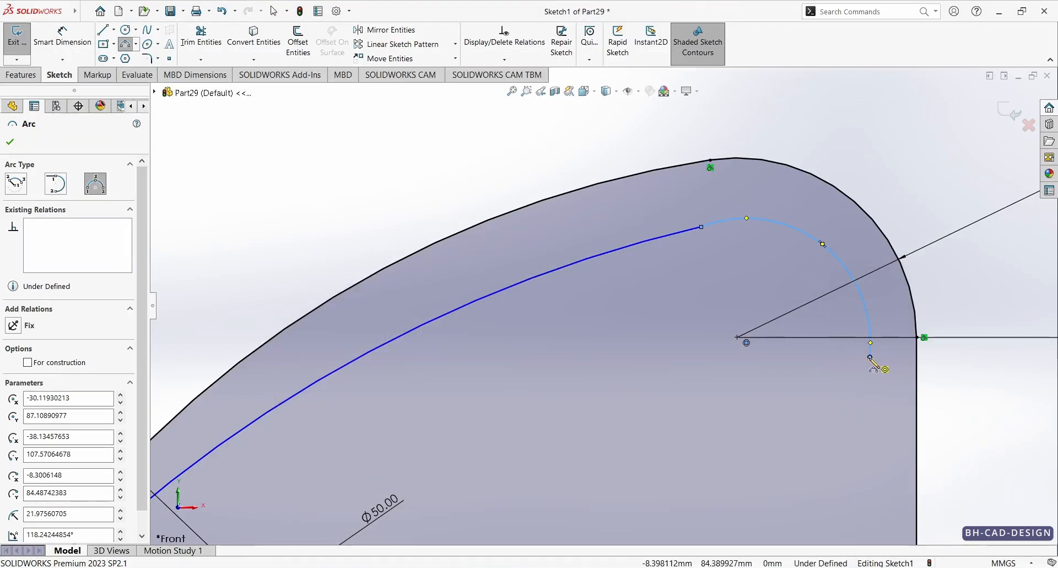
left_click(871, 357)
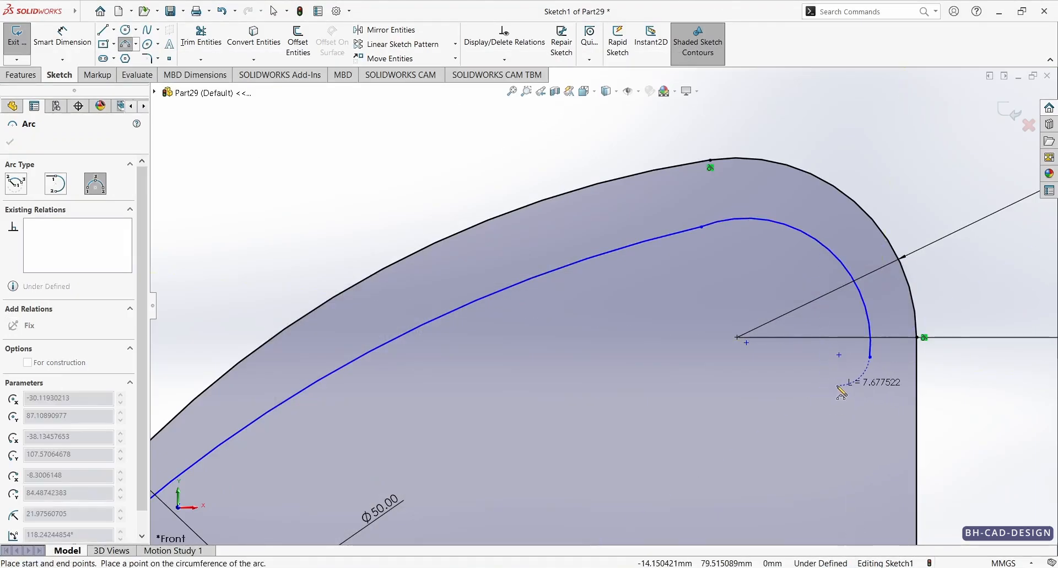
left_click(838, 385)
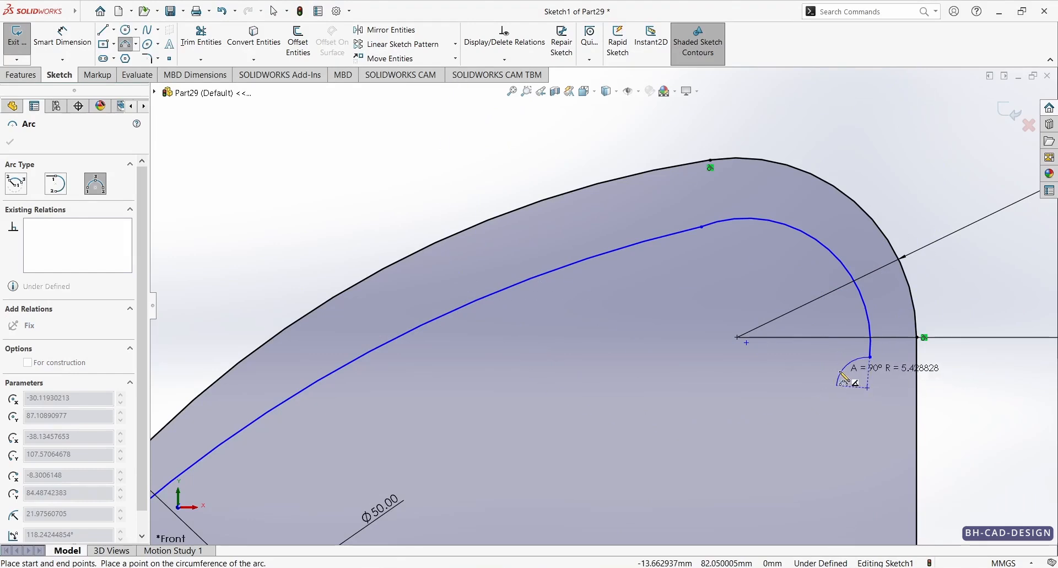
left_click(860, 378)
key("Escape")
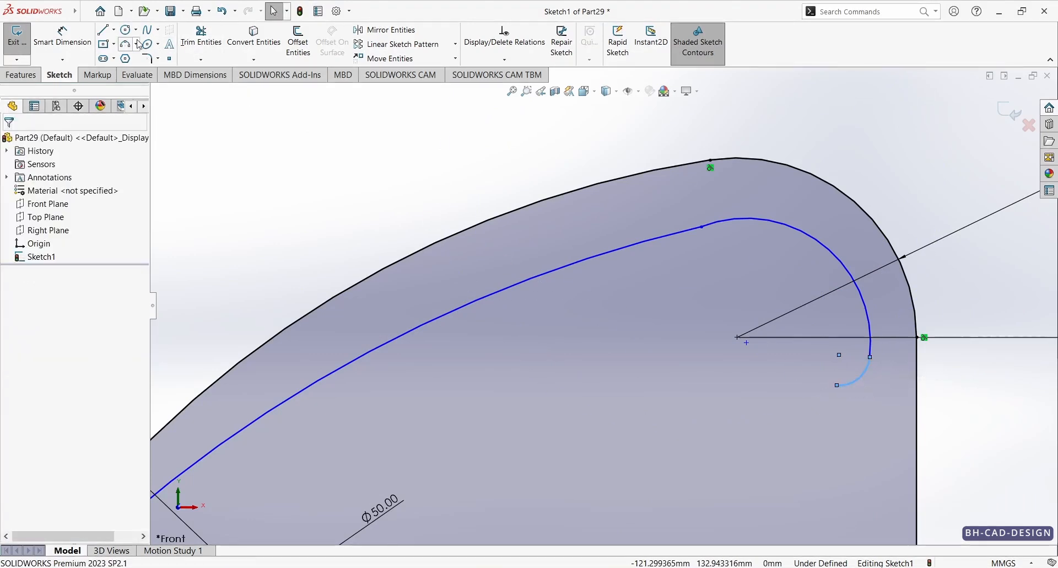
Step: Sketch the upper boss outline with two horizontal lines about 21 mm long, joined by a short vertical line and tangent arcs of about R2.3
left_click(103, 29)
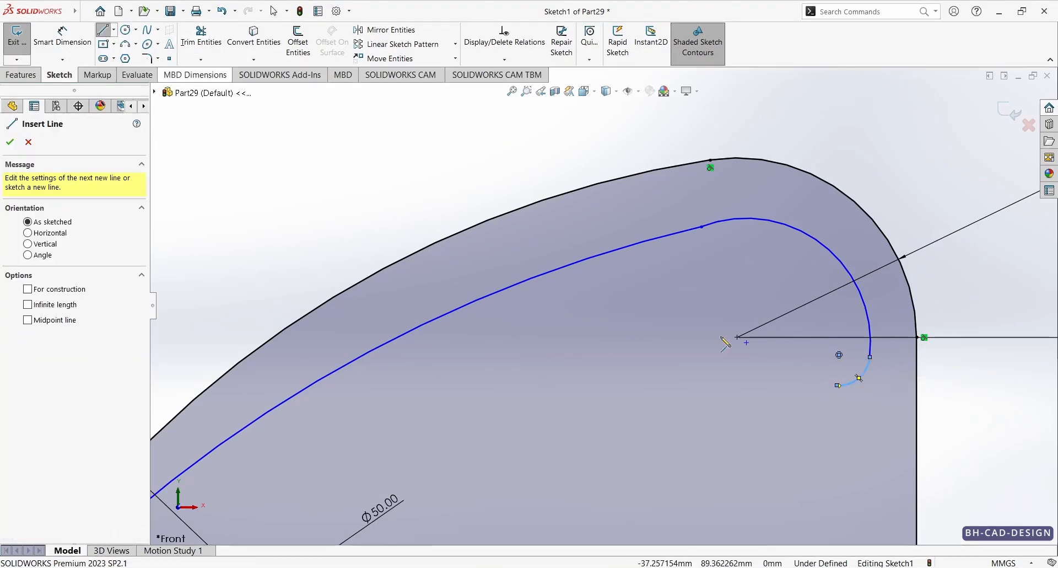
left_click(838, 385)
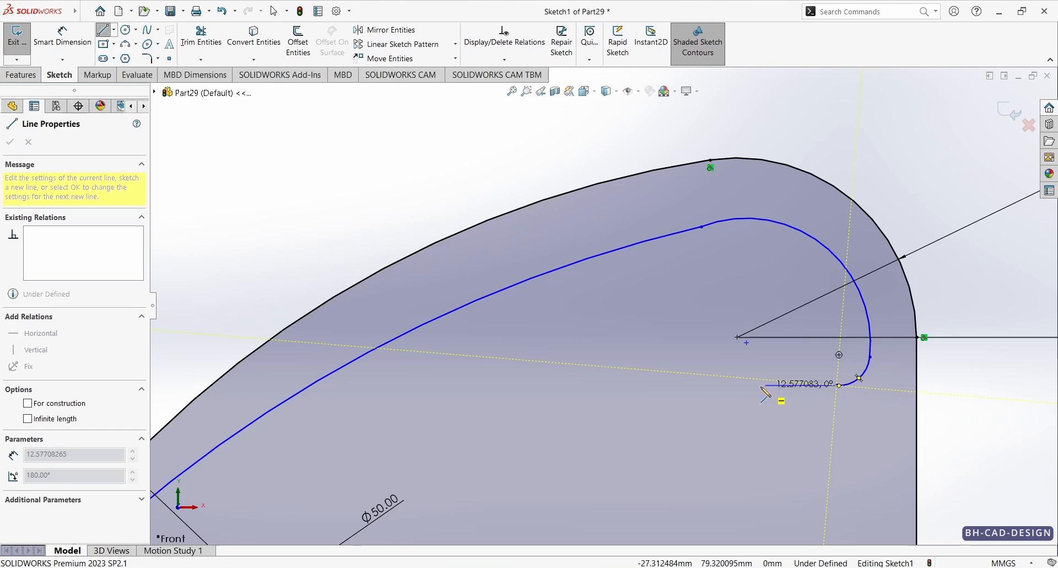
left_click(720, 385)
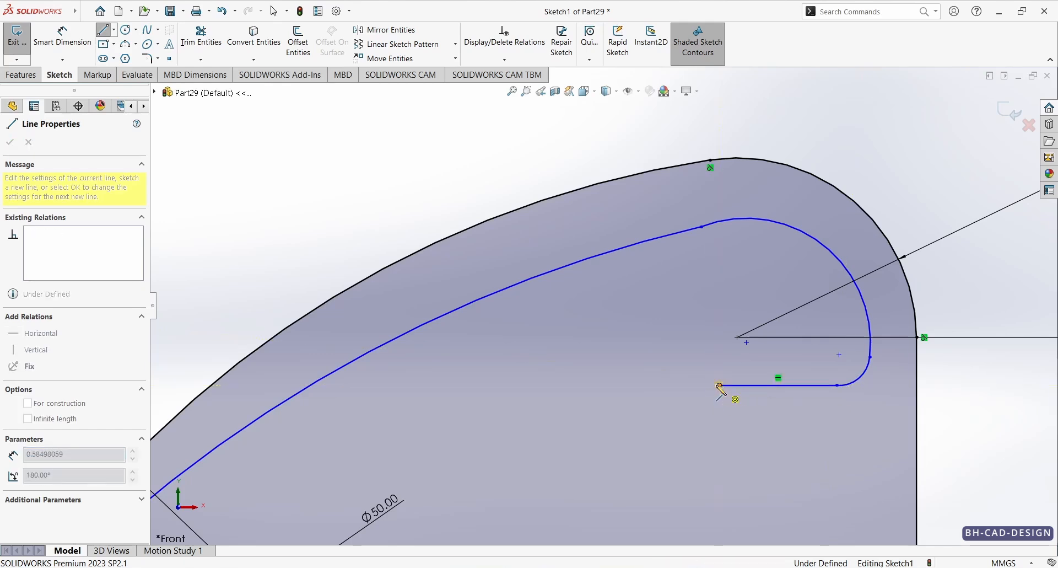
left_click(708, 398)
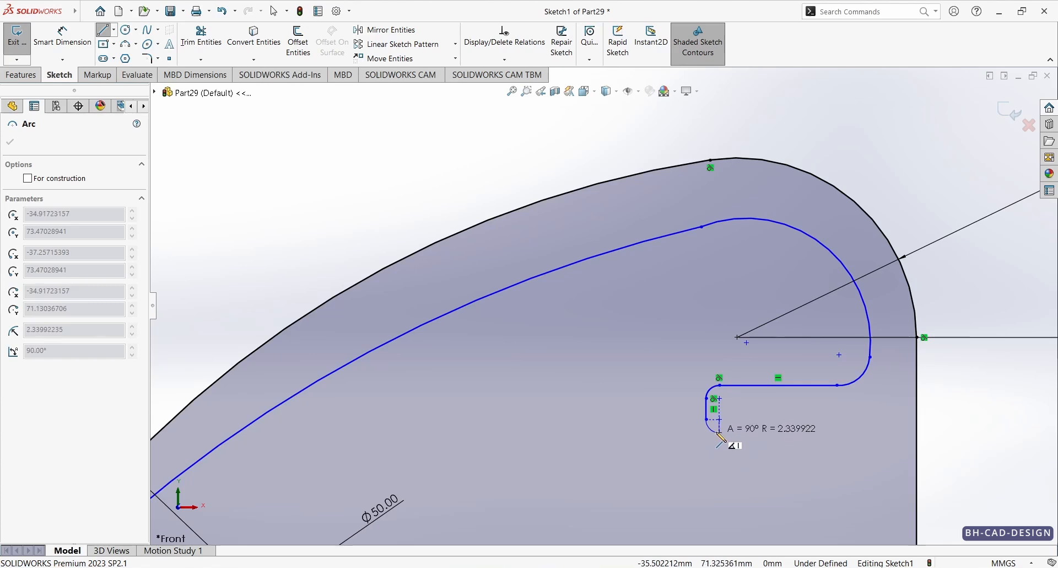
left_click(719, 433)
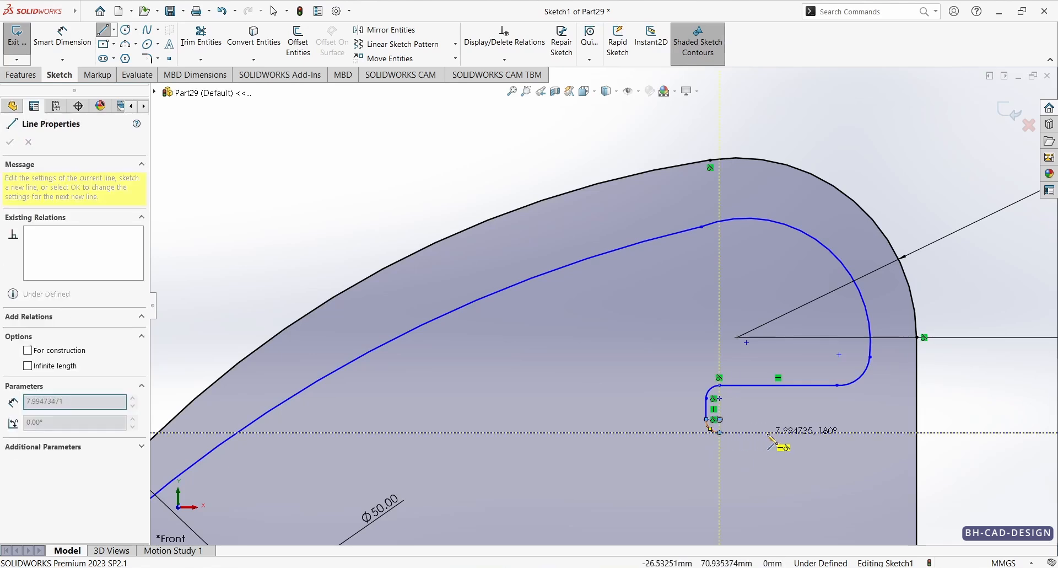
left_click(838, 433)
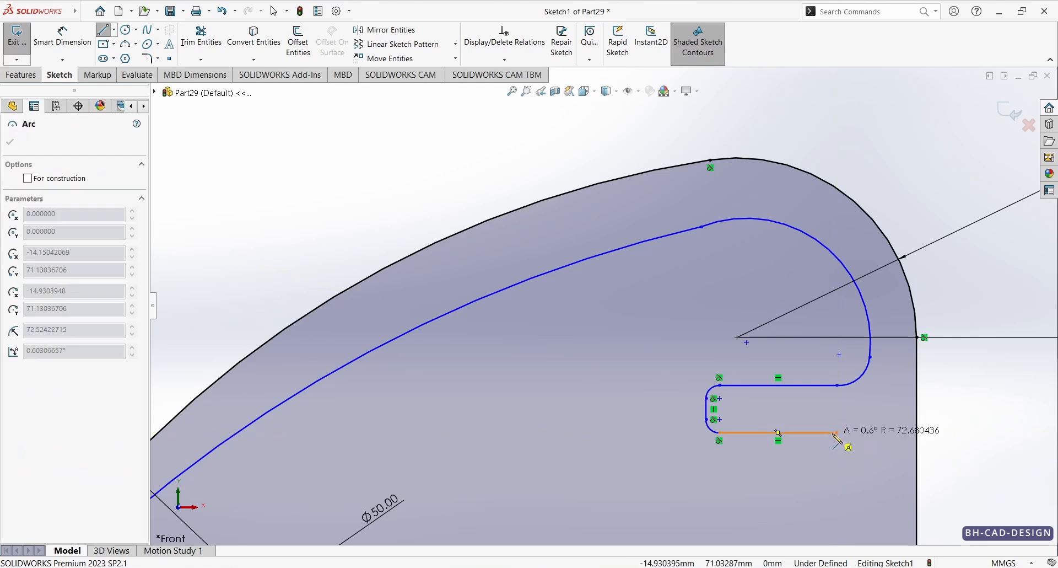
Step: Continue the contour downward with a tangent arc of about R5.8, a vertical line about 21 mm long and an arc of about R5.5
left_click(871, 470)
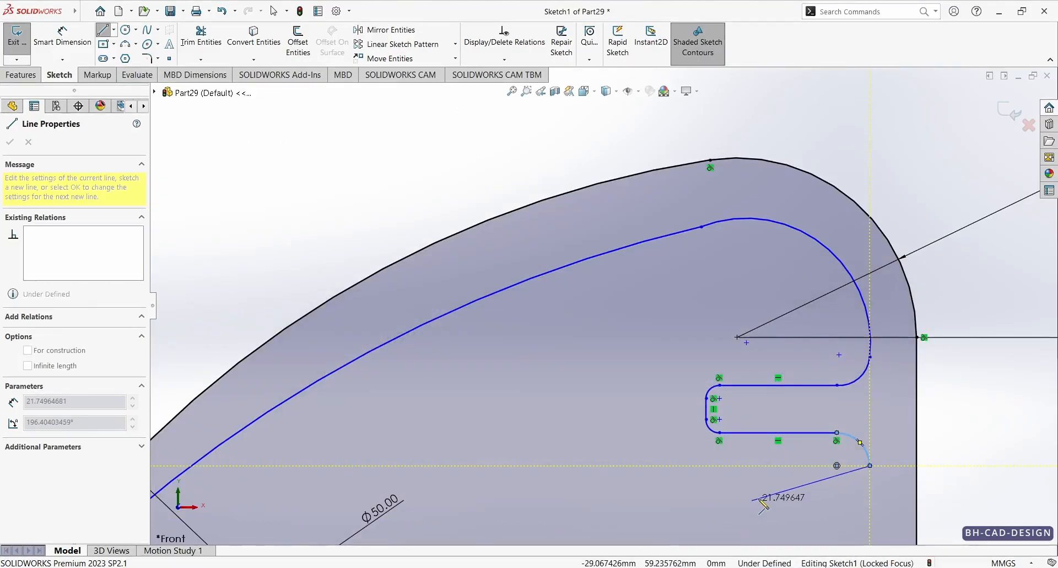
scroll(777, 485, "down", 3)
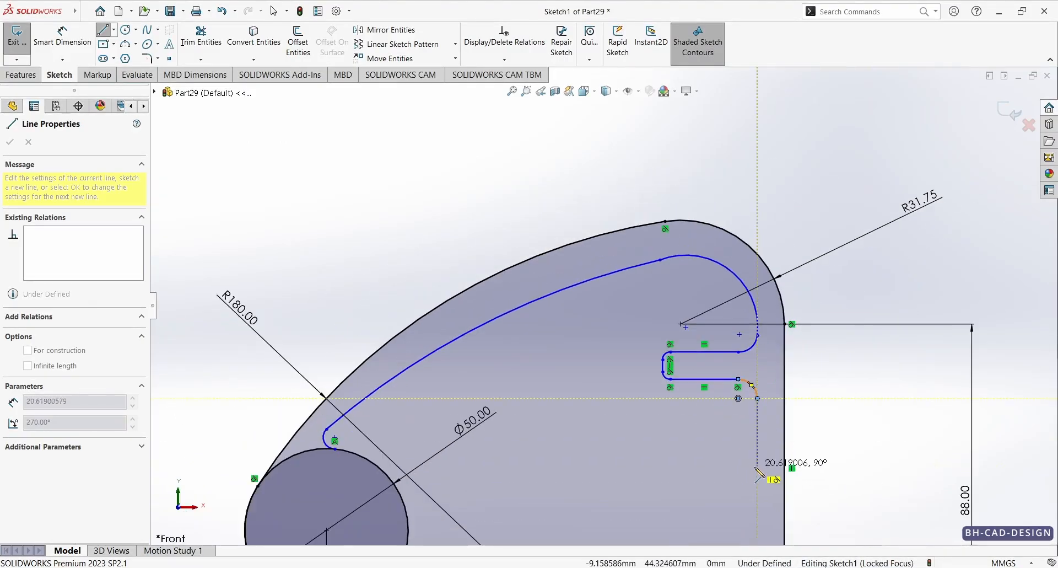
scroll(758, 474, "up", 5)
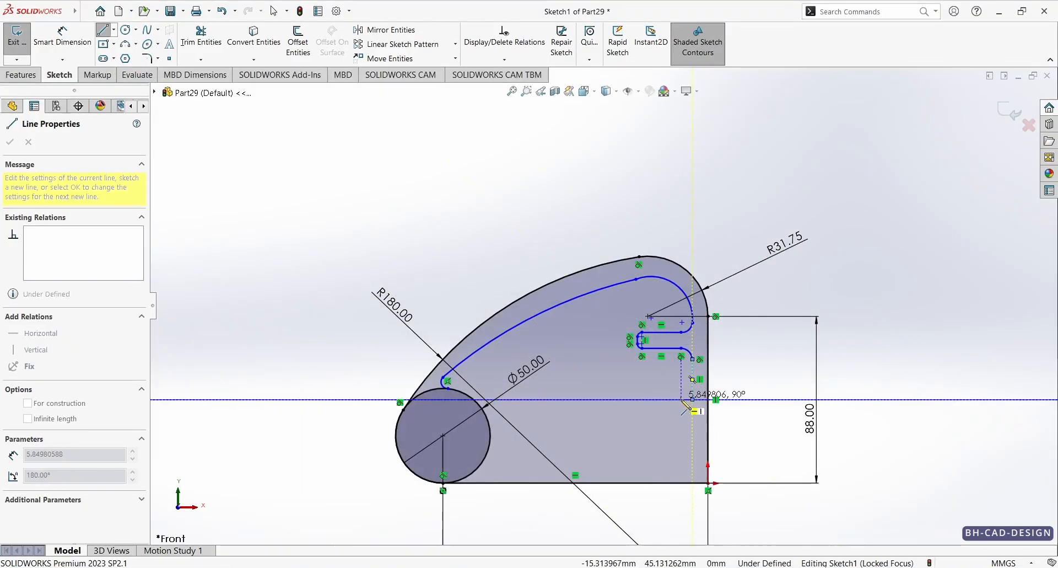
scroll(695, 386, "down", 5)
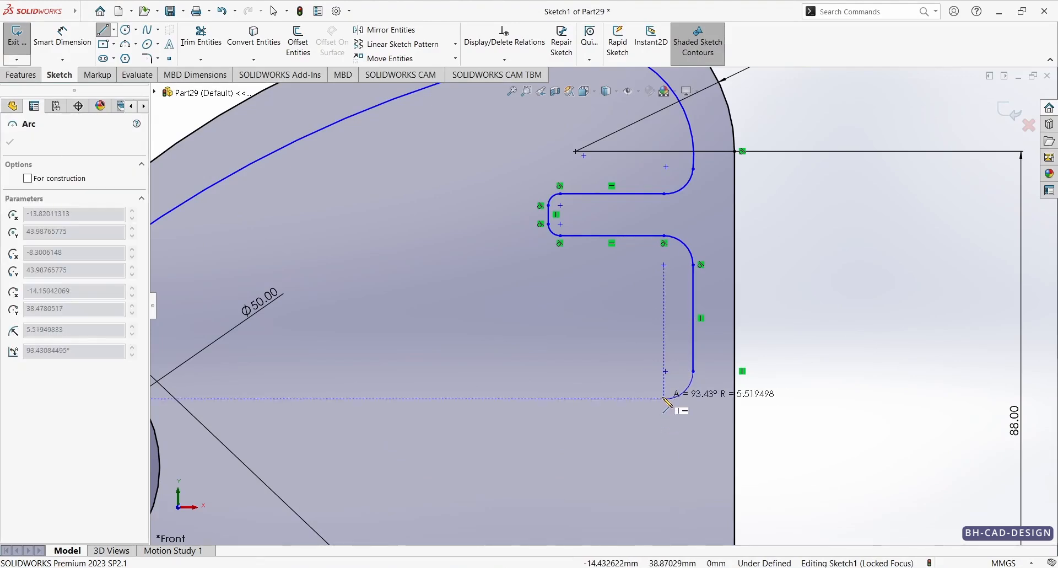
left_click(664, 398)
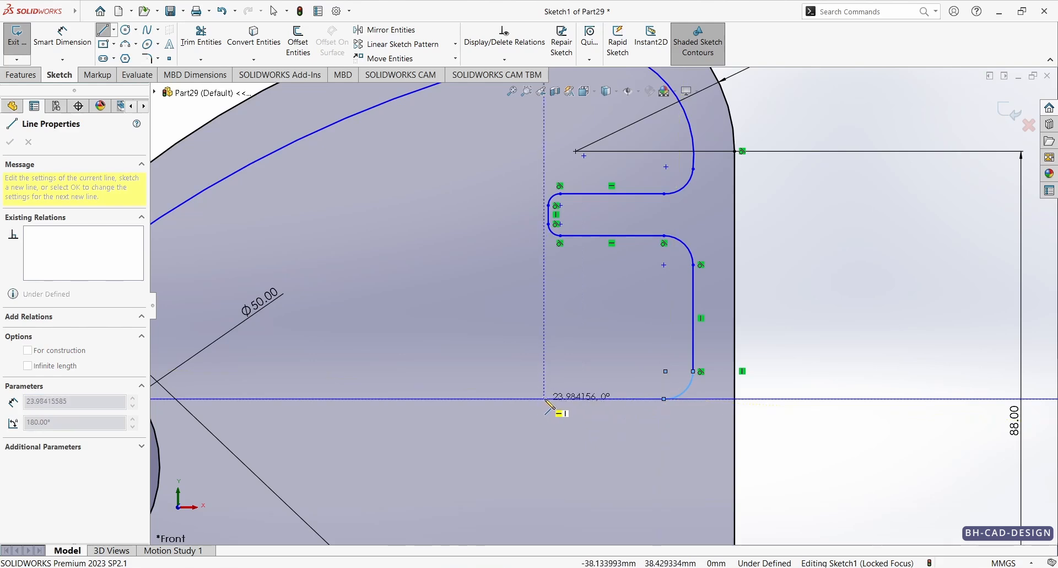
Step: Sketch a horizontal line about 24 mm long inward, an arc of about R2.5, a vertical line about 6 mm long and an R4.6 arc
left_click(545, 399)
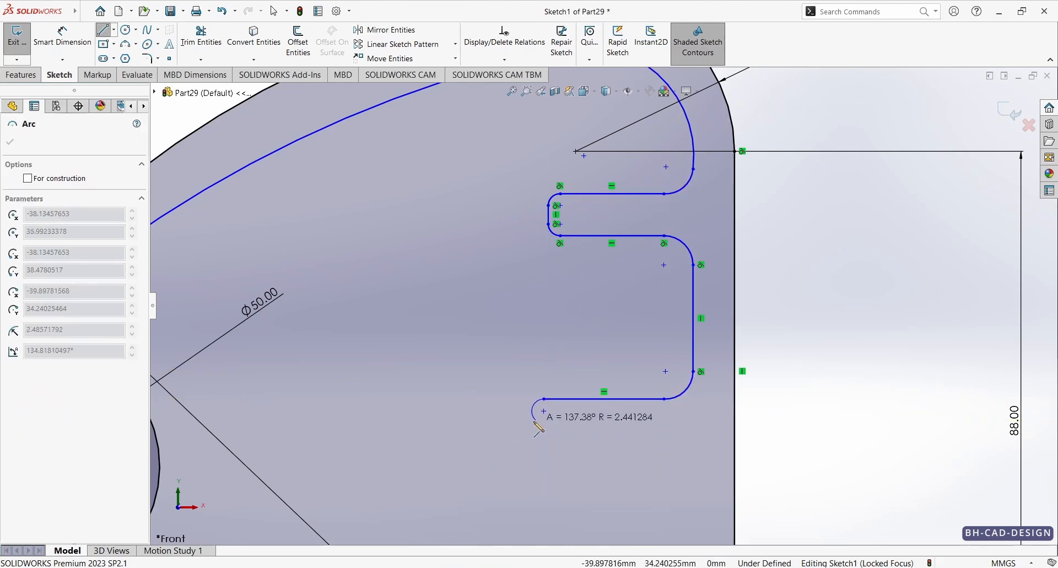
left_click(532, 412)
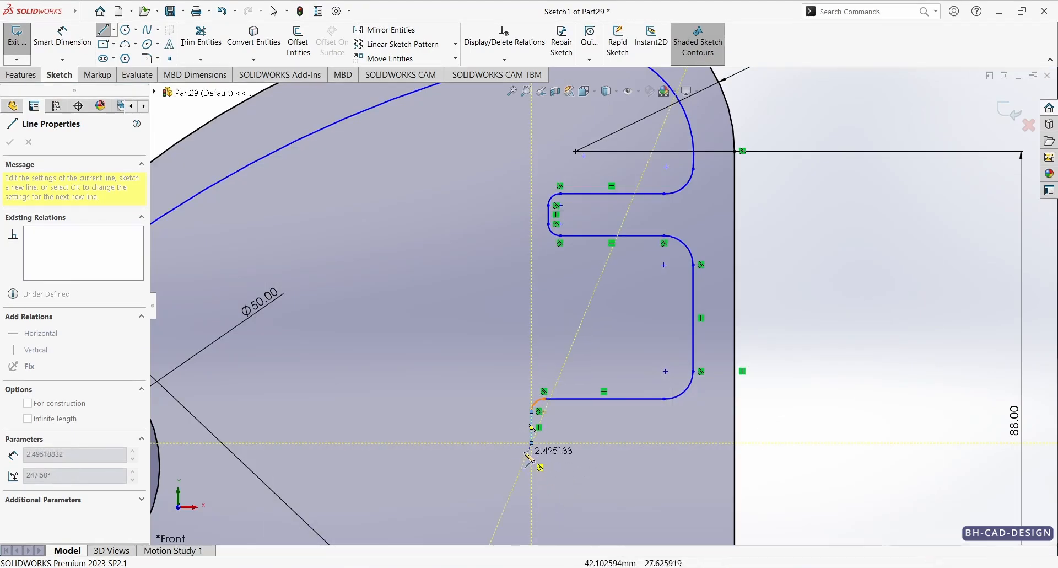
left_click(532, 444)
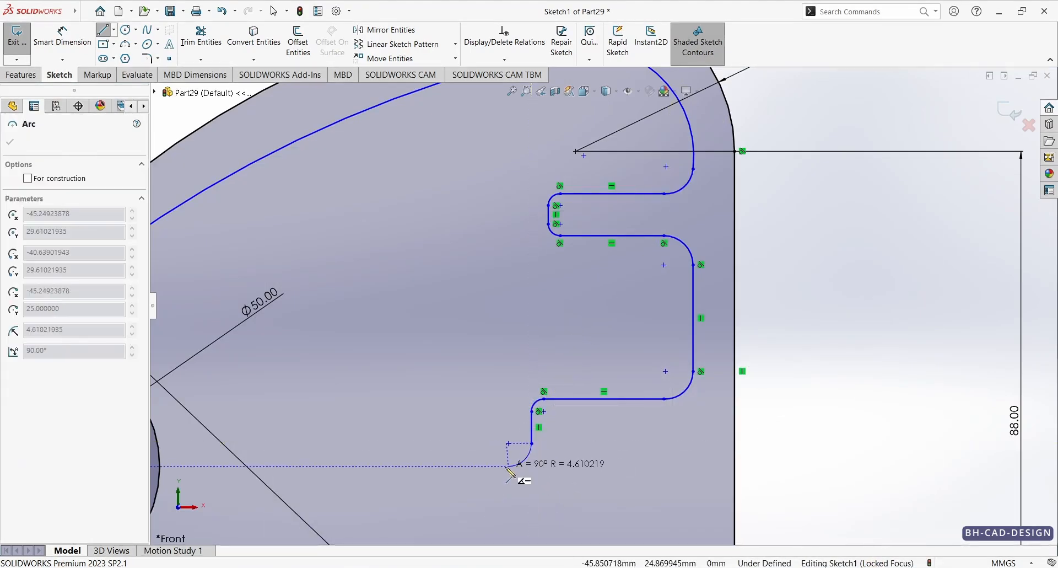
left_click(509, 466)
Step: Add the lower step with a horizontal line about 17 mm long, an R6.5 arc, a vertical line about 8 mm long and an R3.9 arc
left_click(426, 466)
key("z")
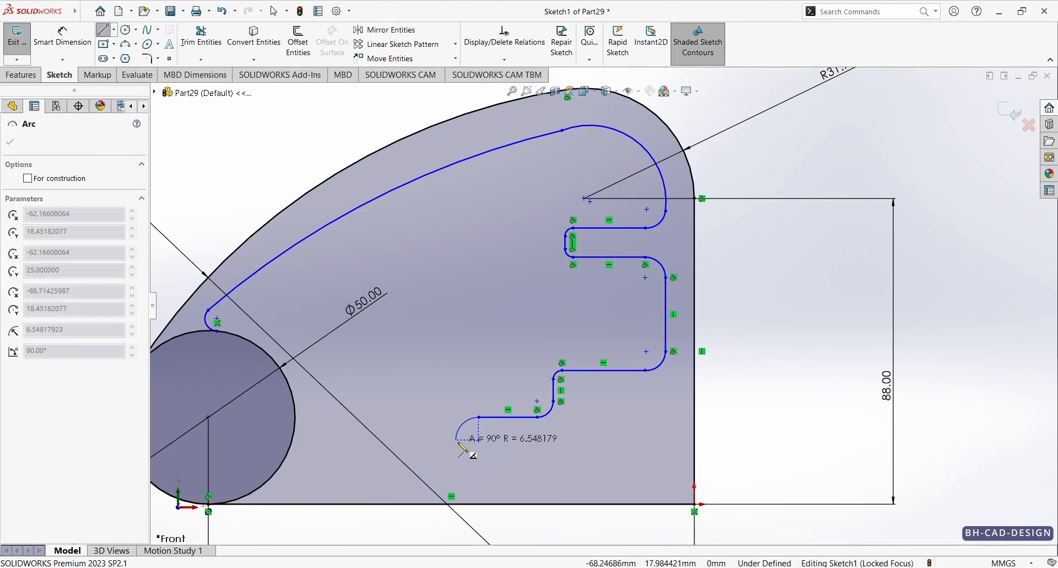
left_click(456, 440)
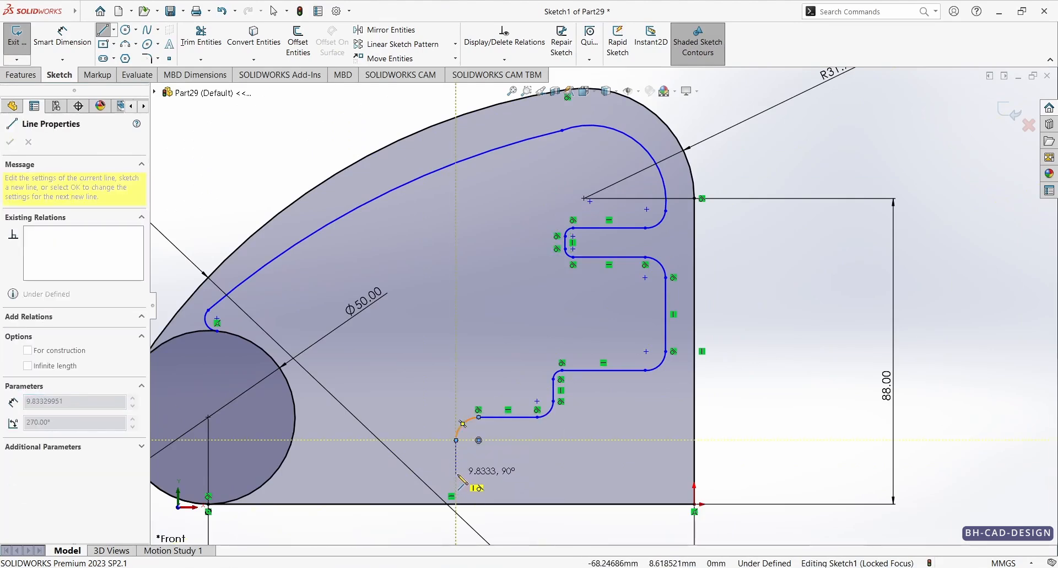
left_click(457, 466)
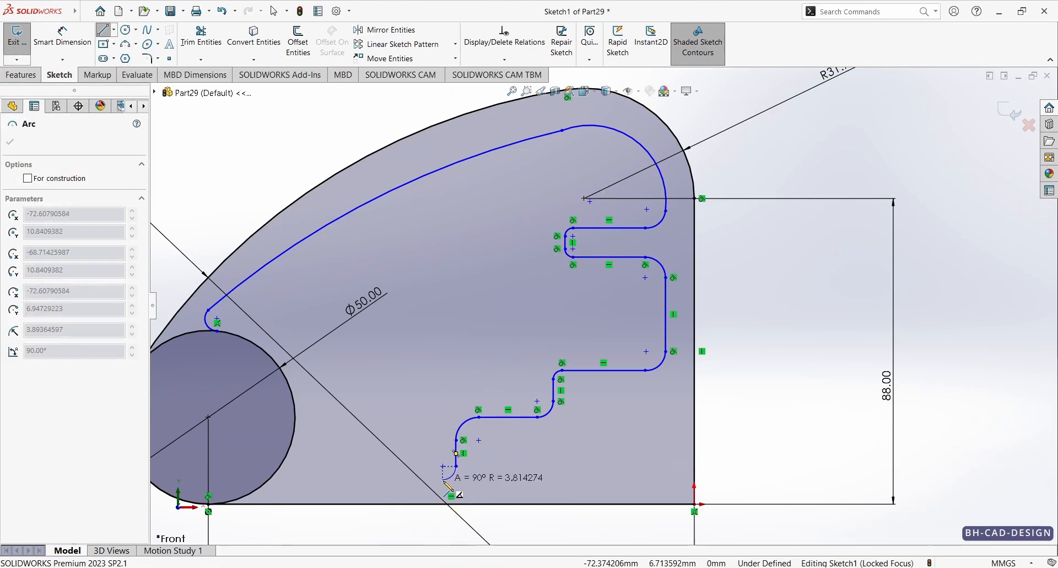
left_click(443, 480)
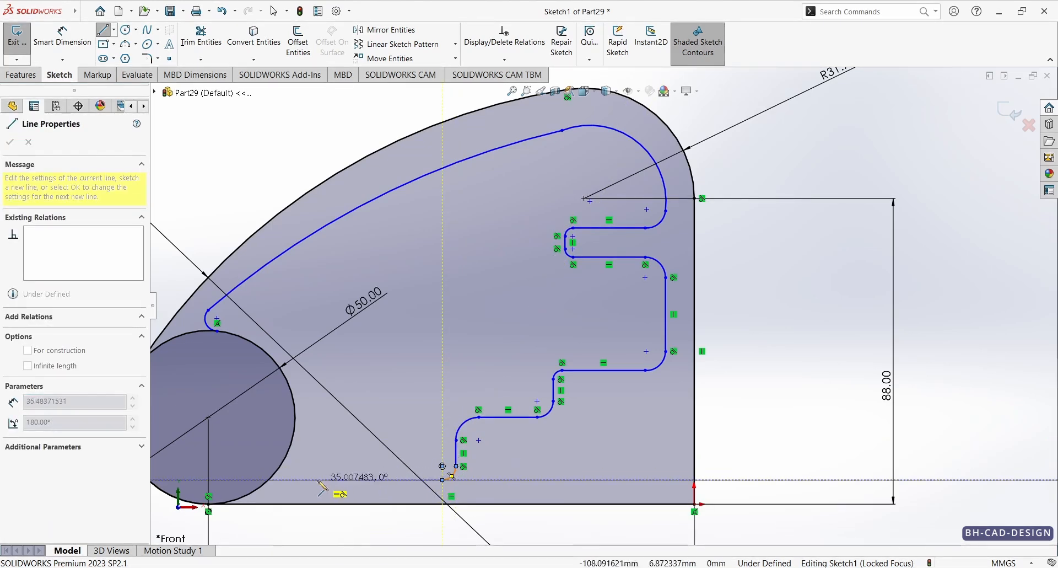
Step: Close the inner contour with a horizontal line about 41 mm long above the base and a tangent arc ending on the 50 mm circle
left_click(301, 480)
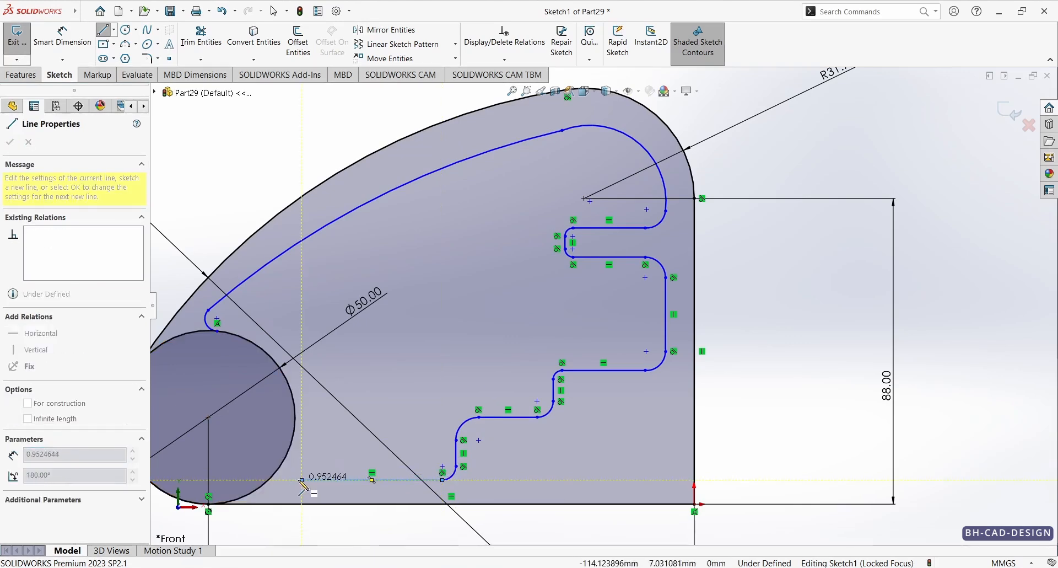
left_click(283, 461)
key("Escape")
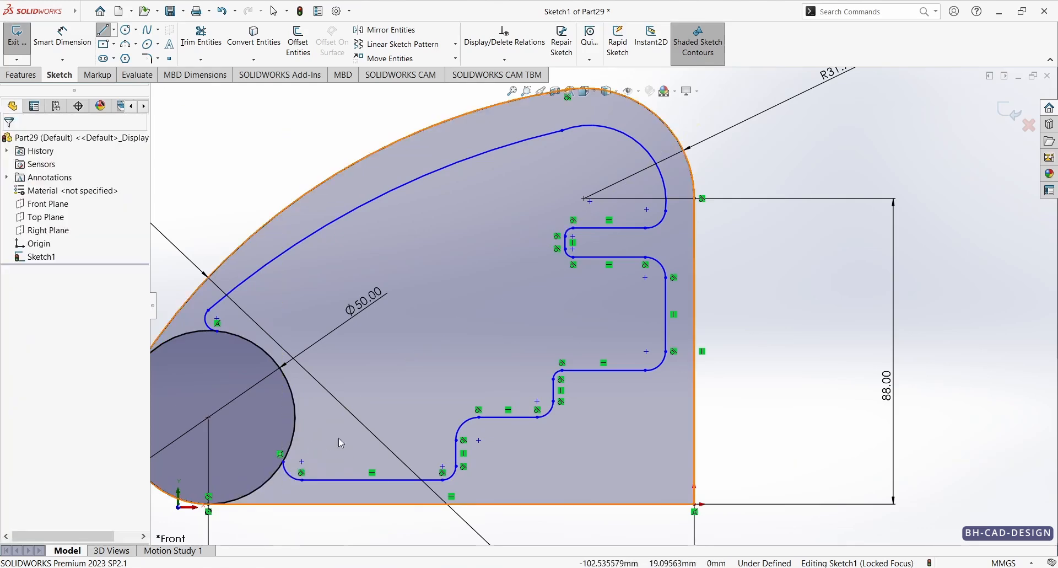
Step: Check the reference drawing and make the long inner arc concentric with the R180 outer arc
scroll(386, 463, "down", 2)
key("alt+Tab")
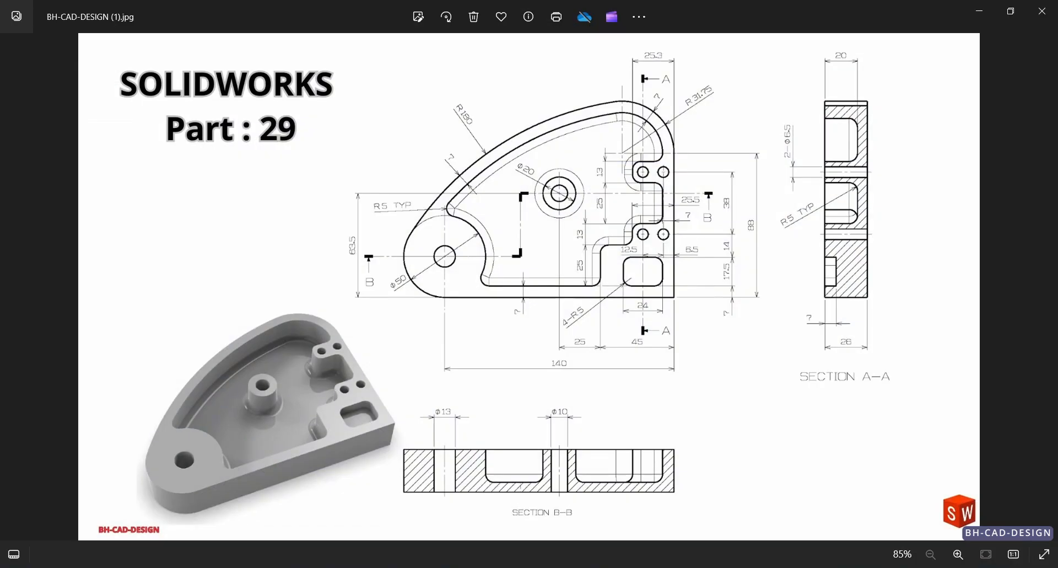
key("alt+Tab")
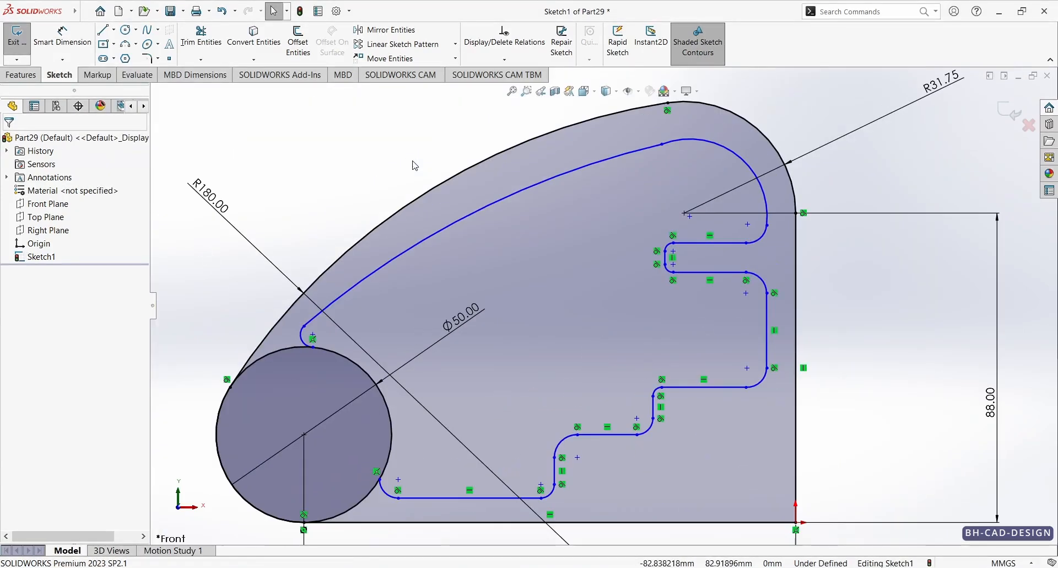
left_click(429, 192)
left_click(454, 226, "ctrl")
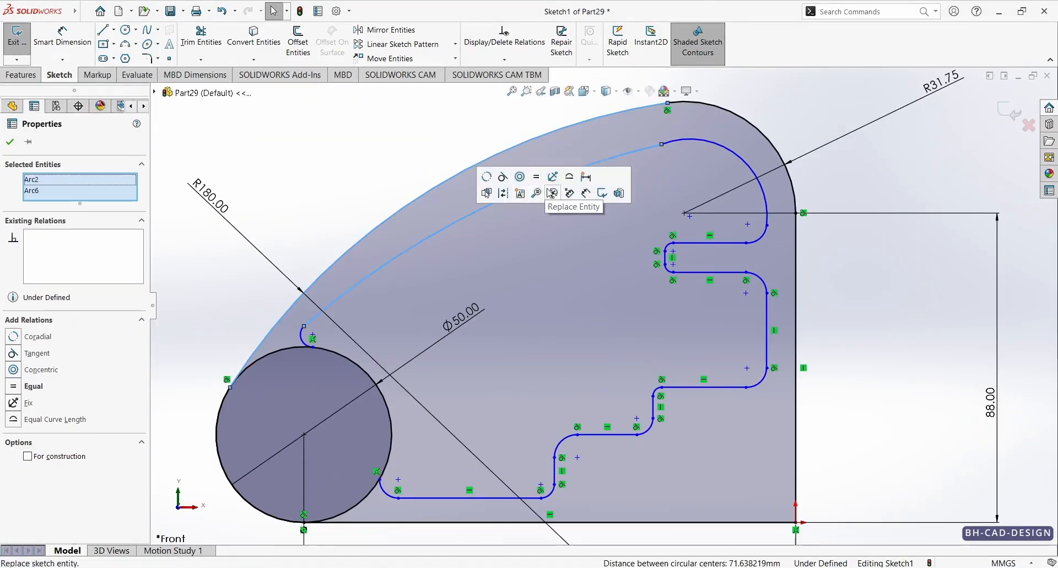
left_click(517, 182)
left_click(341, 144)
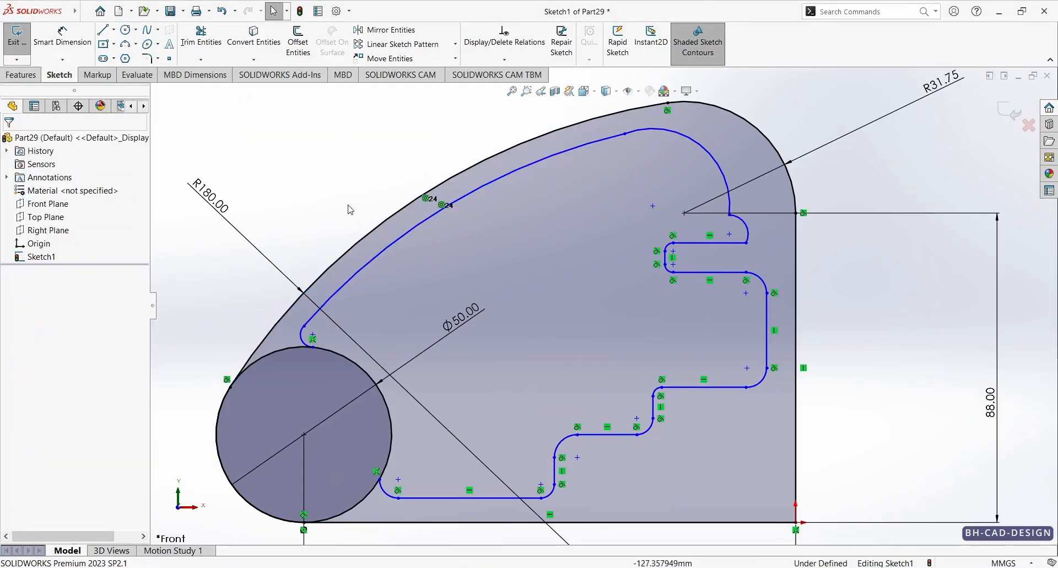
Step: Dimension the gap between the R180 outer arc and the long inner arc as 7 mm
right_click_drag(348, 206, 327, 139)
left_click(387, 219)
left_click(402, 238)
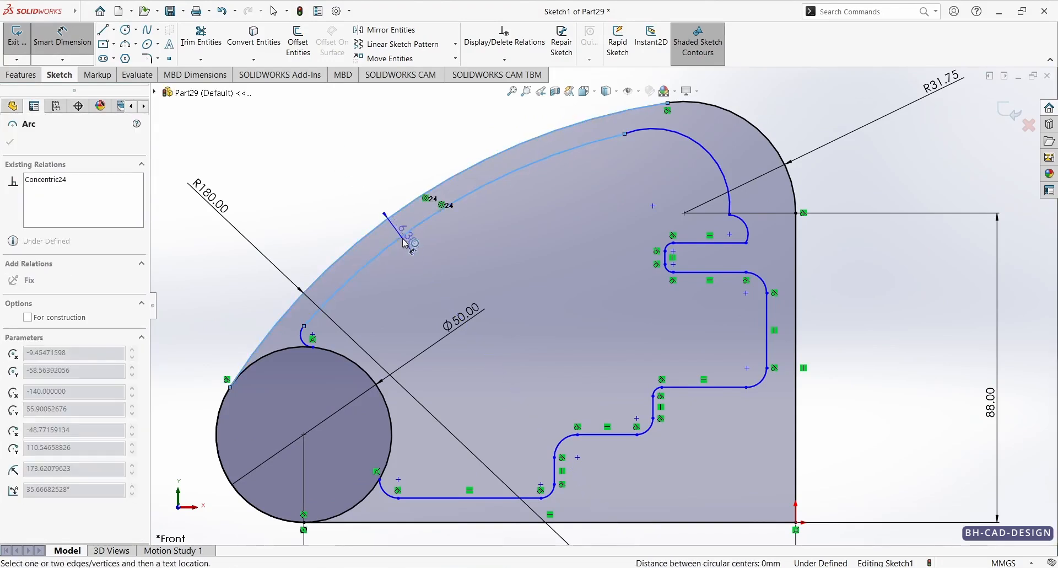
left_click(384, 186)
type("7")
key("Return")
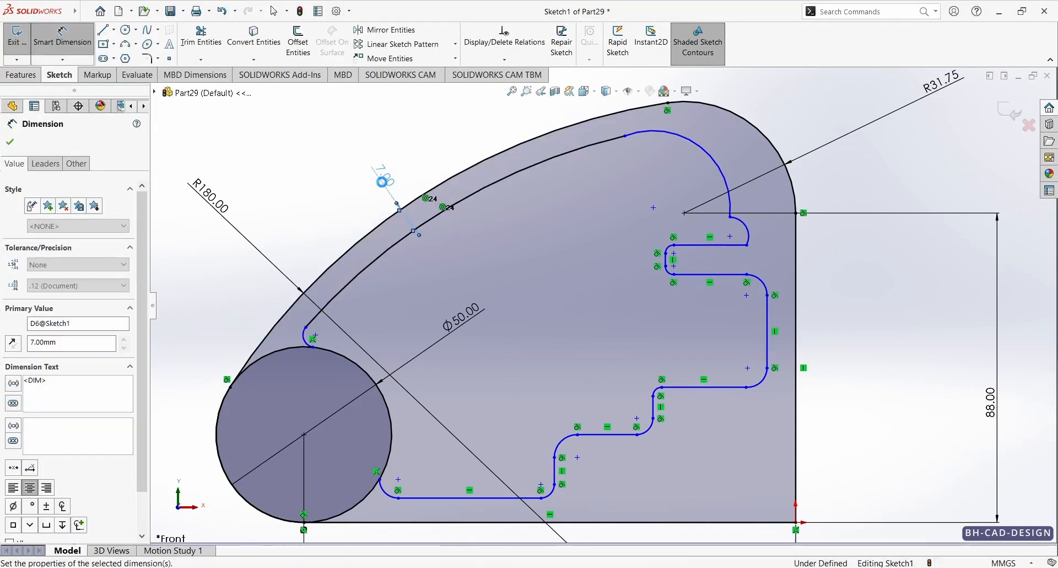
key("Escape")
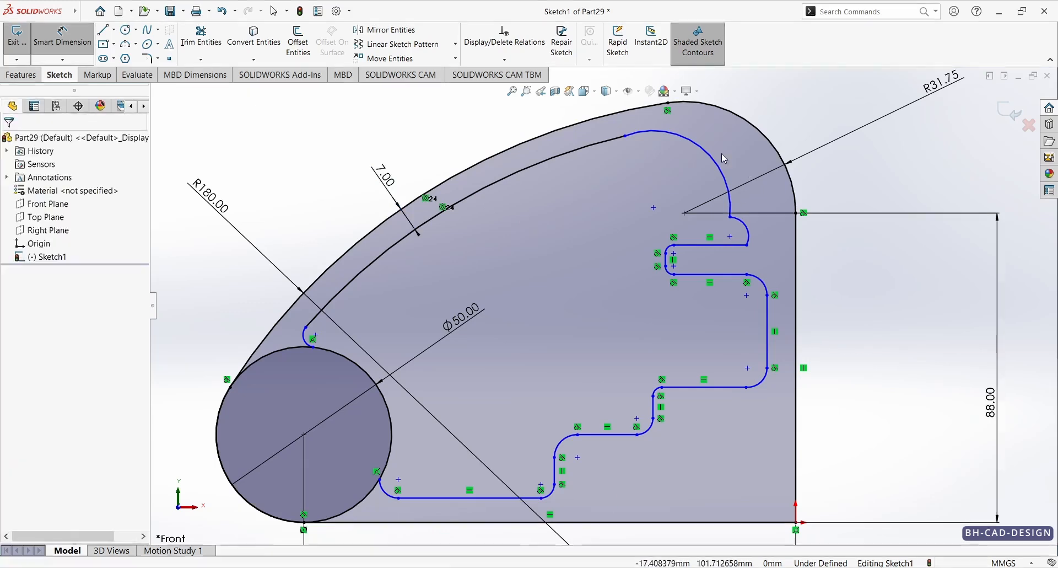
Step: Make the long inner arc tangent to the inner corner arc beneath the R31.75 corner
left_click(613, 143)
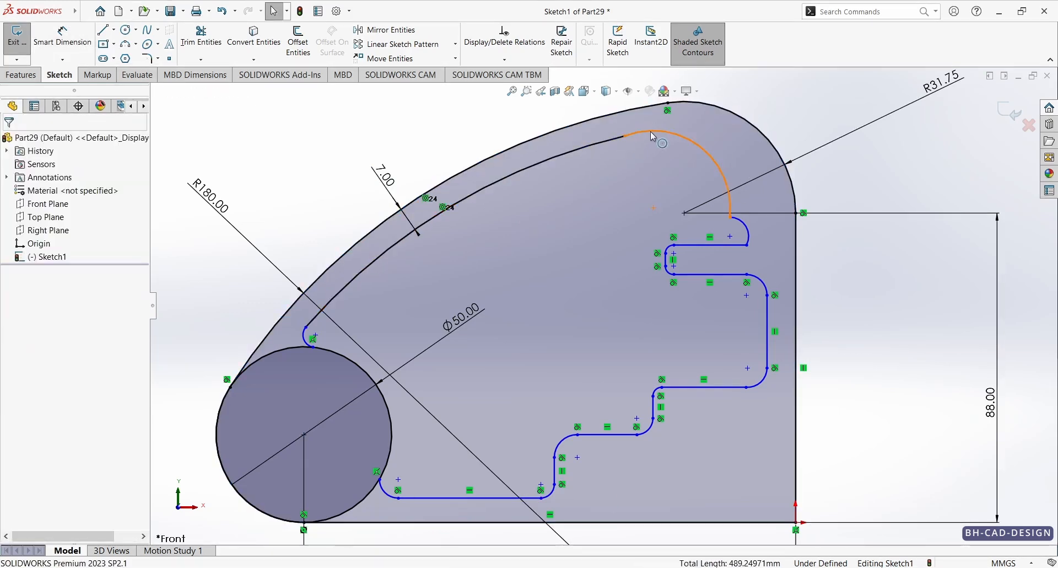
left_click(651, 131)
left_click(617, 138, "ctrl")
left_click(666, 89)
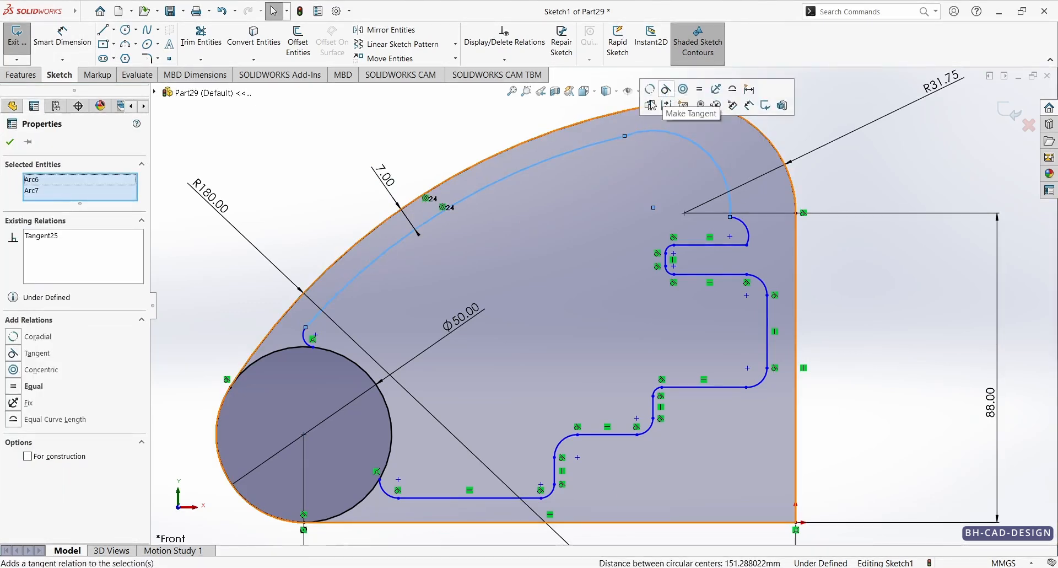
Step: Make the inner corner arc concentric with the R31.75 outer corner arc
left_click(711, 160)
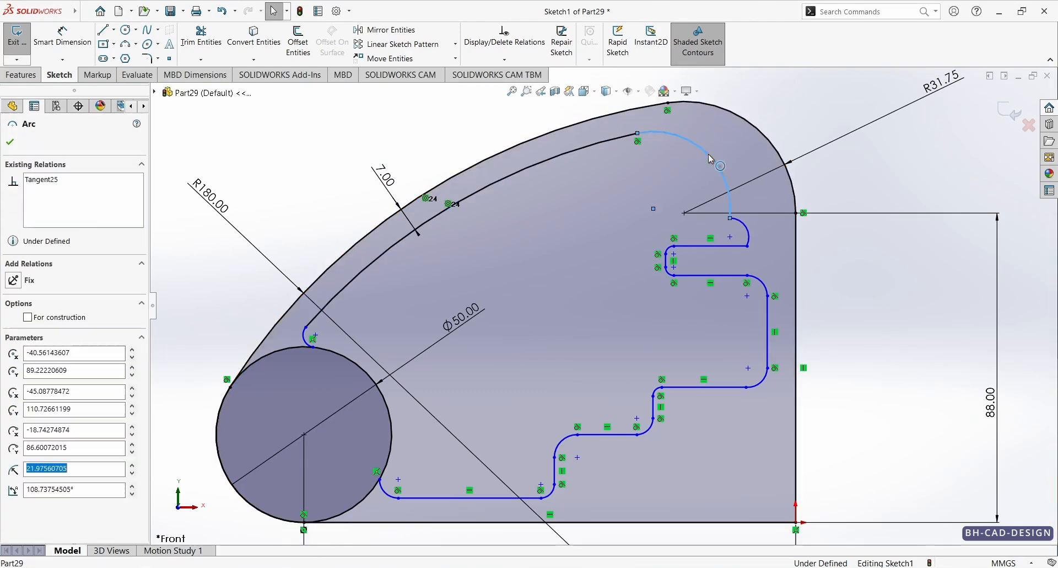
left_click(755, 121, "ctrl")
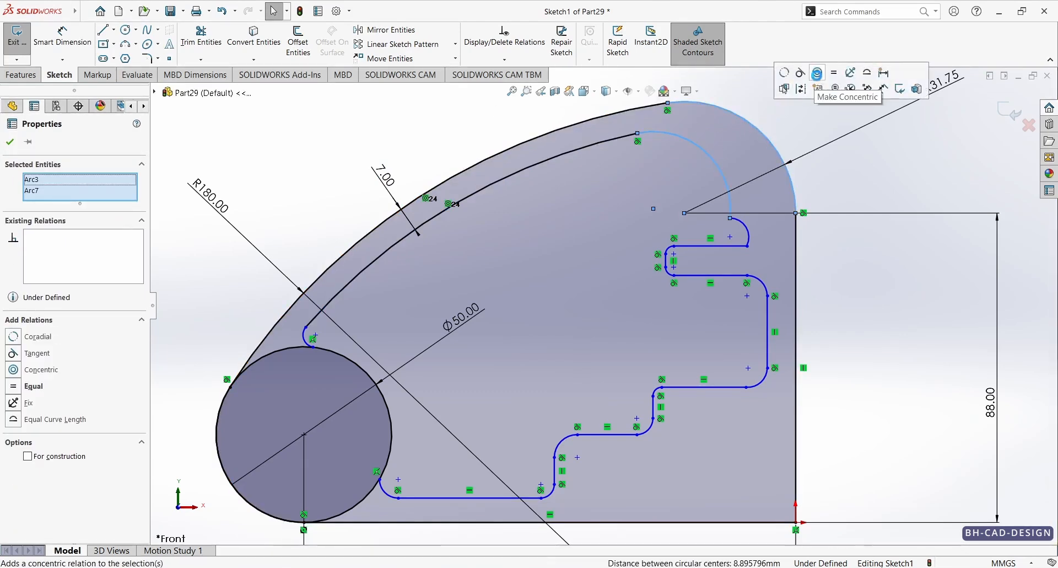
left_click(818, 72)
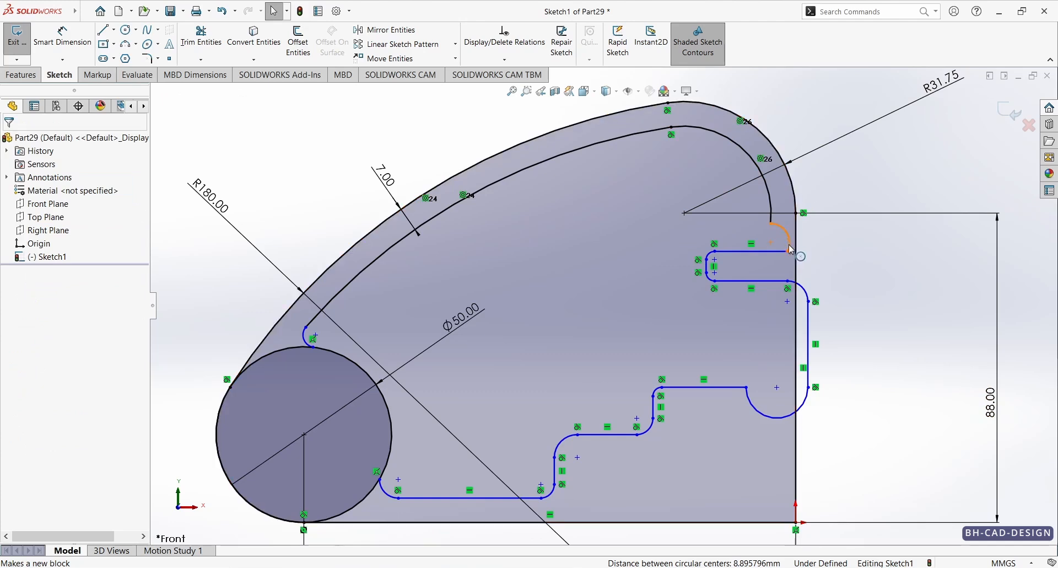
Step: Pull the end of the small arc below the inner corner arc inward and make the two arcs tangent
left_click_drag(788, 252, 762, 248)
key("Escape")
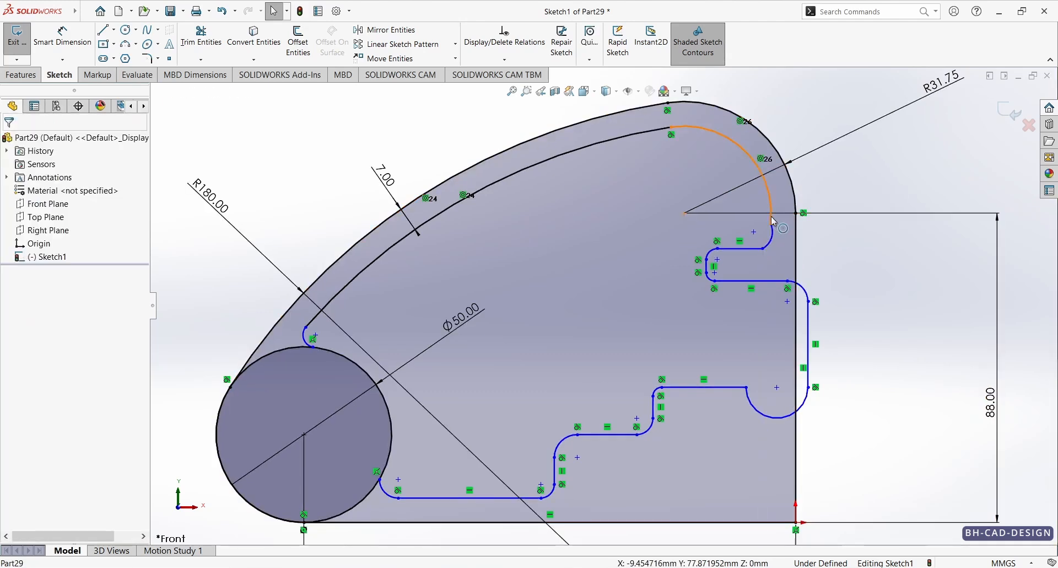
left_click(774, 222)
left_click(773, 231, "ctrl")
left_click(820, 189)
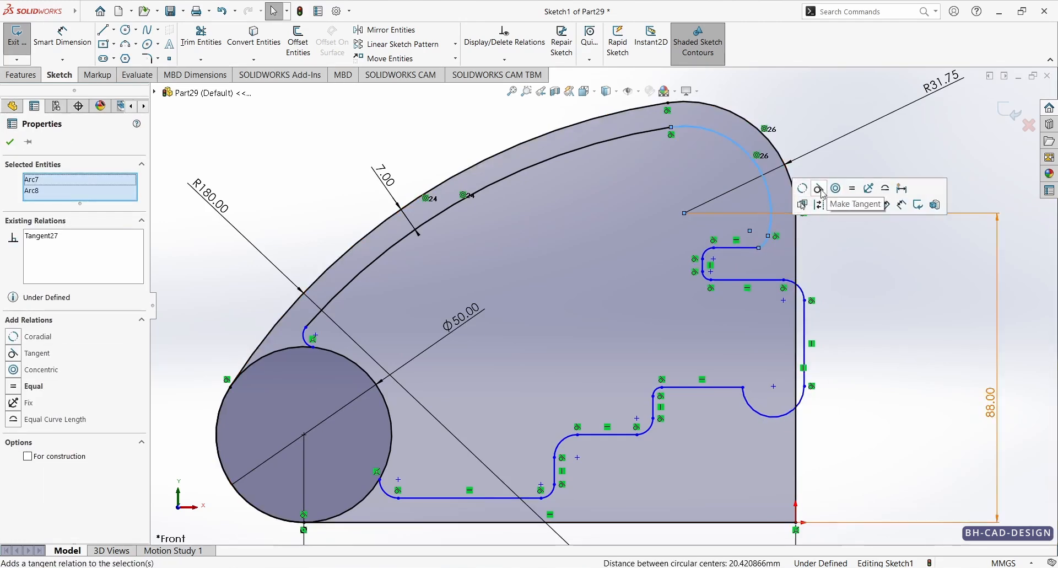
left_click(838, 139)
left_click(750, 248, "ctrl")
left_click(765, 244, "ctrl")
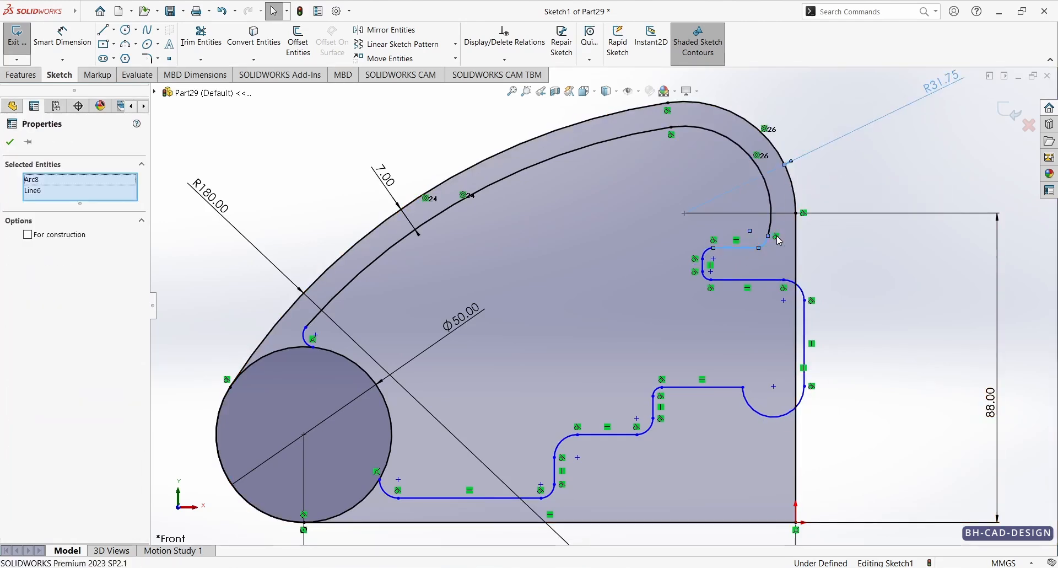
key("Escape")
scroll(780, 240, "down", 4)
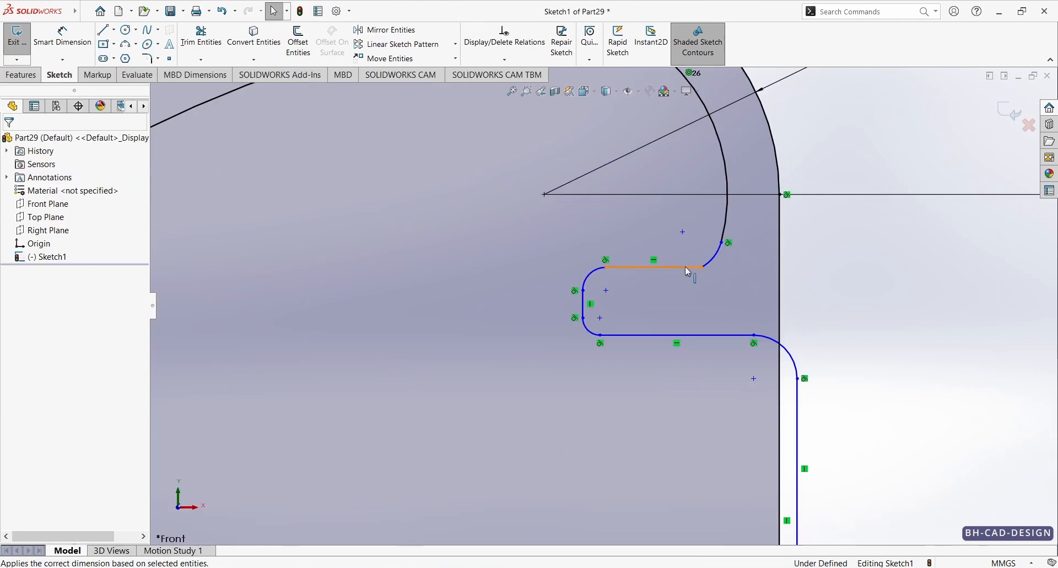
left_click(686, 267)
left_click(714, 261, "ctrl")
left_click(713, 259, "ctrl")
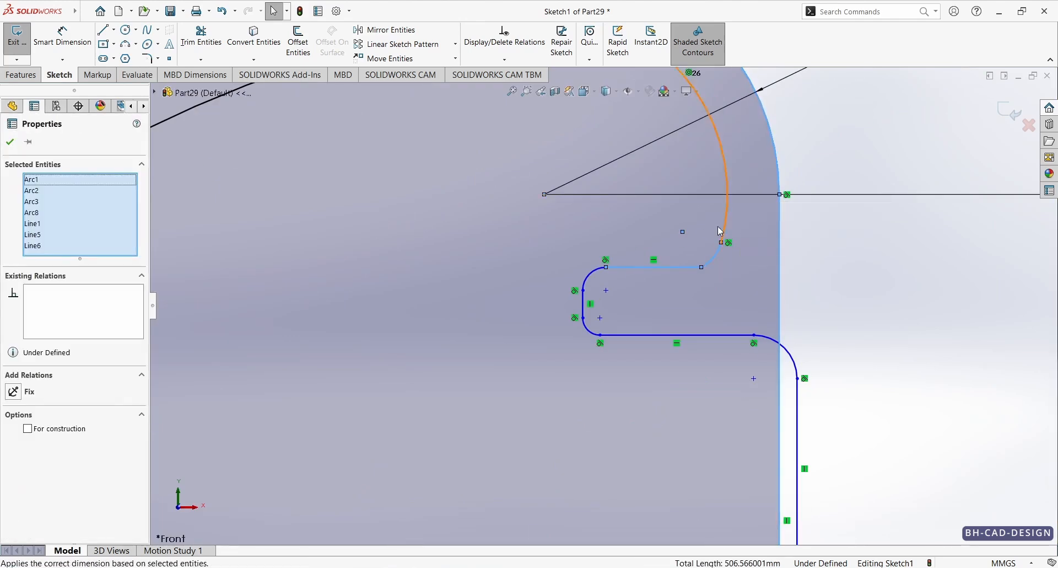
key("Escape")
Step: Make the small arc below the inner corner arc tangent to the horizontal line it meets
left_click(710, 263)
left_click(687, 267, "ctrl")
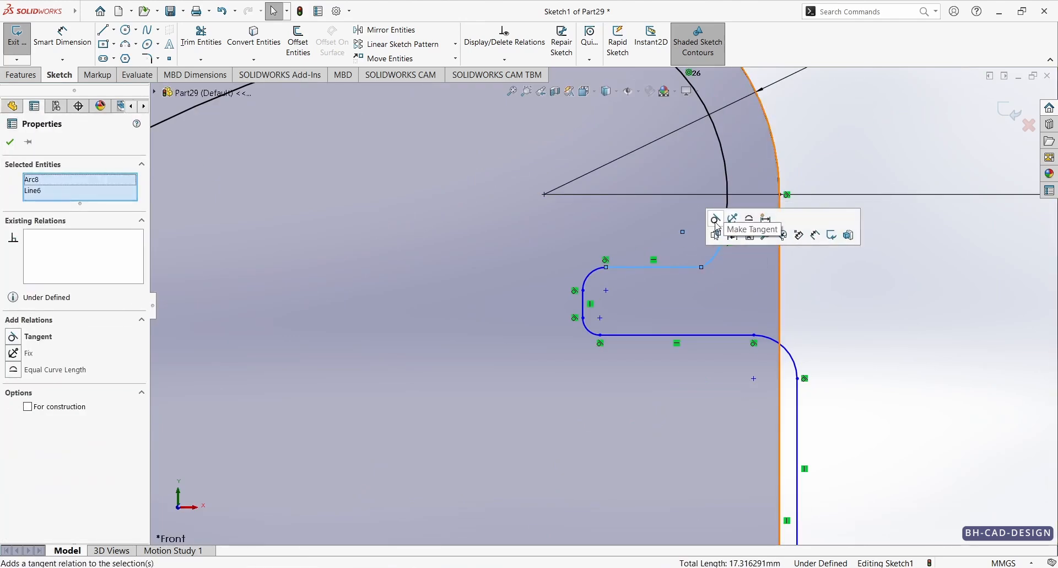
left_click(716, 221)
key("Escape")
Step: Move the inner contour's vertical line and corner arc below the notch back inside the outer profile's vertical edge
scroll(816, 346, "up", 2)
left_click(739, 398)
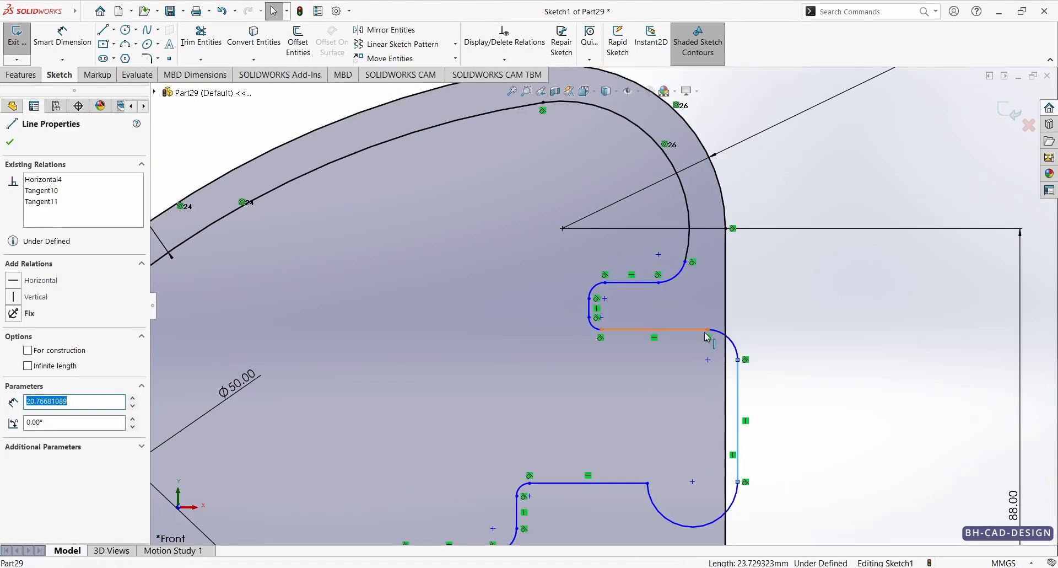
left_click_drag(709, 330, 718, 360)
left_click(807, 460)
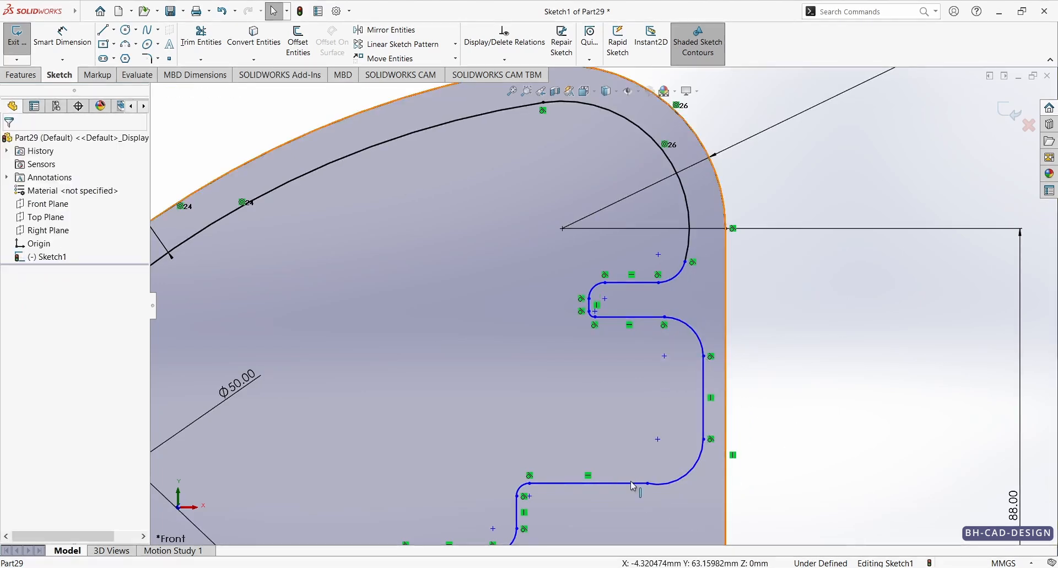
Step: Make the lower corner arc of that vertical line tangent to the horizontal line of the step below
left_click(633, 484)
left_click(669, 484, "ctrl")
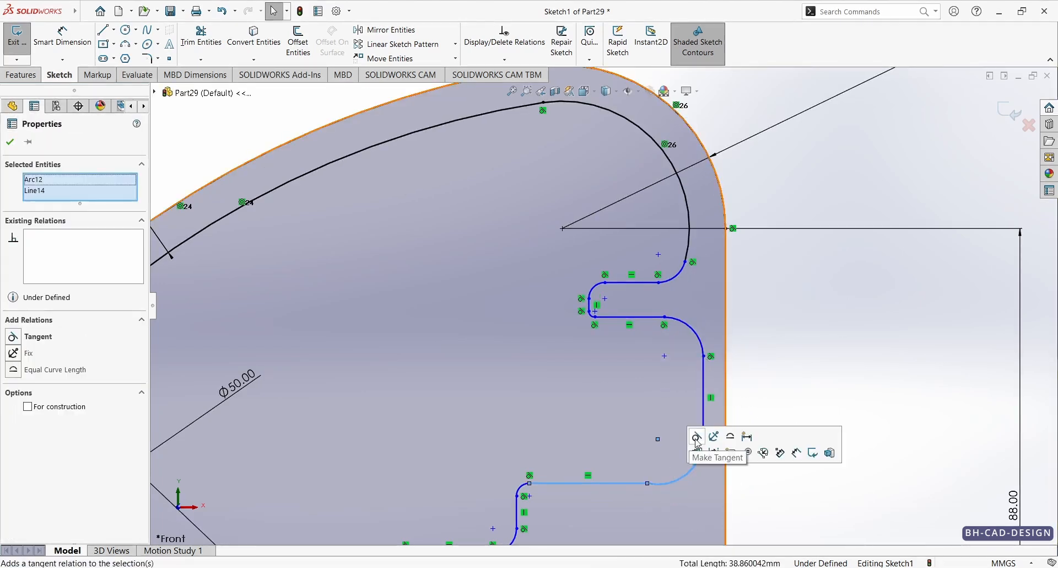
left_click(697, 436)
Step: Dimension the distance from the notch's short vertical line to the outer vertical edge as 25.3 mm
scroll(659, 366, "up", 3)
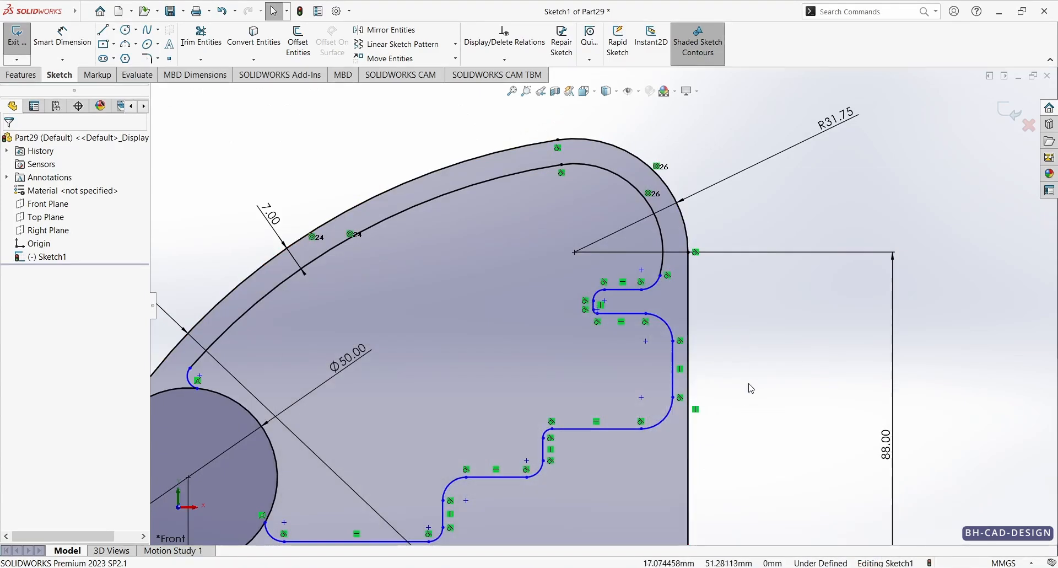
scroll(612, 309, "down", 5)
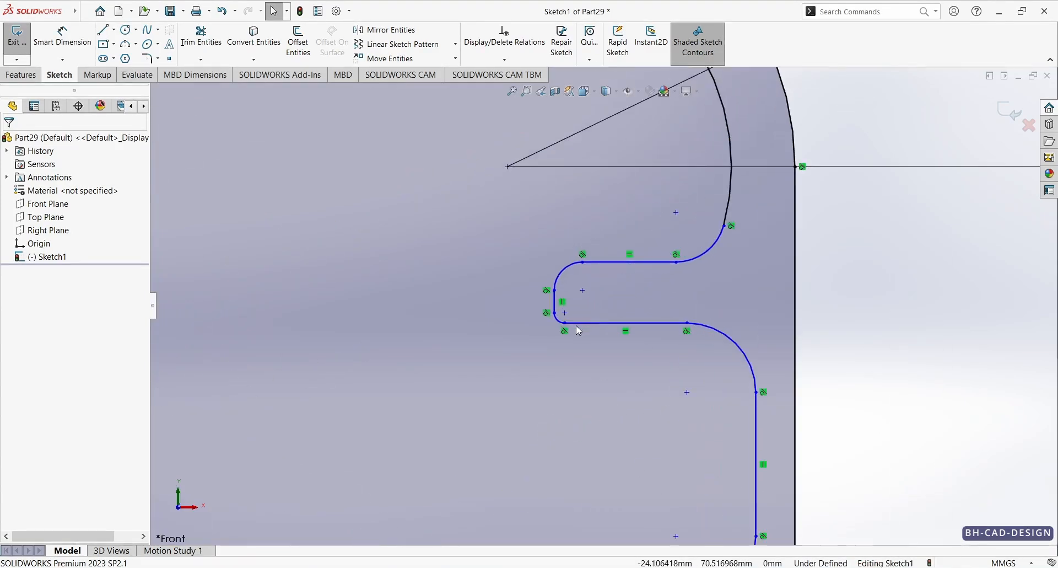
key("d")
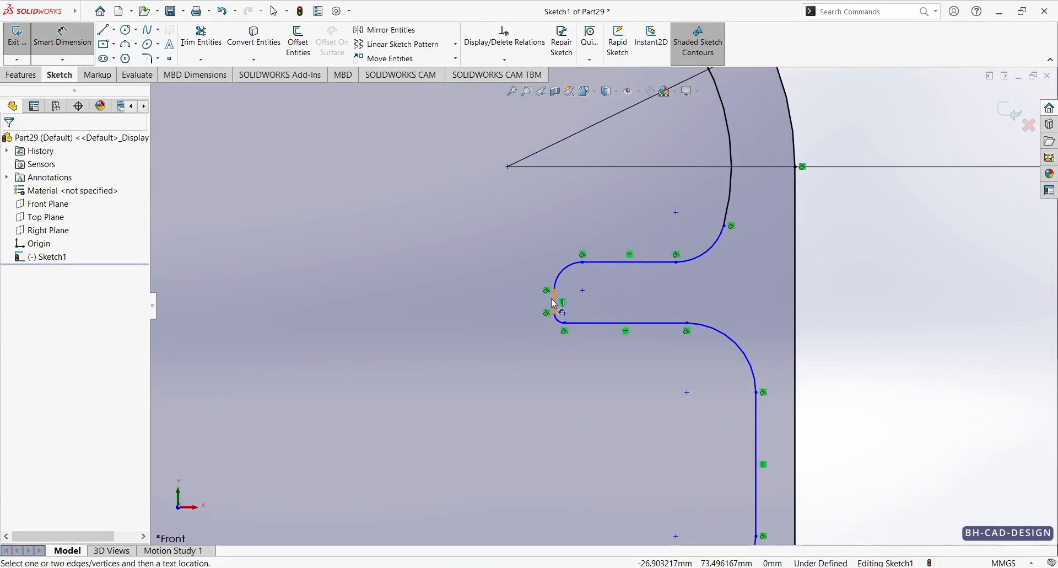
left_click(555, 304)
left_click(797, 304)
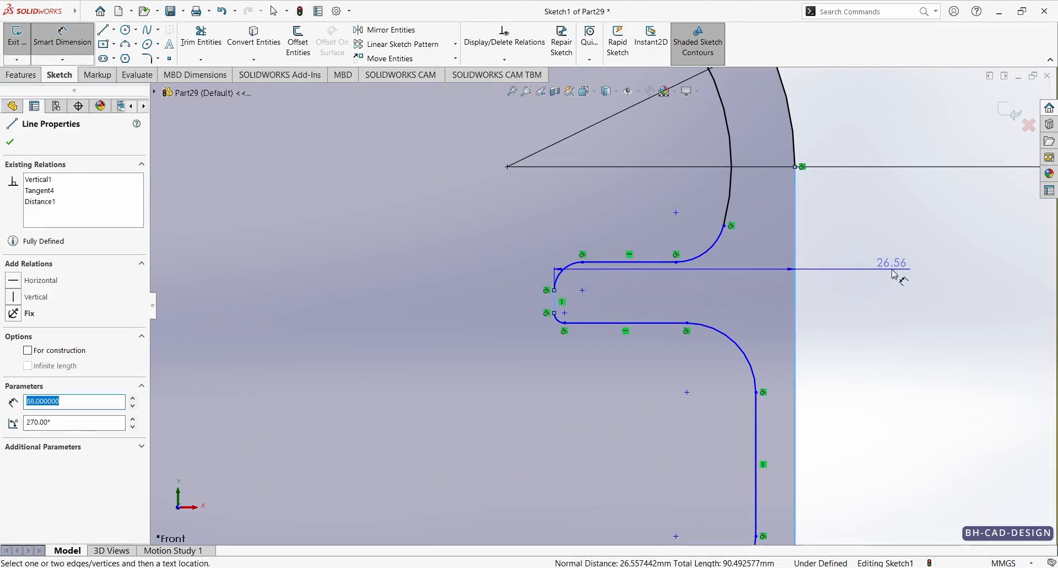
left_click(895, 274)
type("25.3")
key("Return")
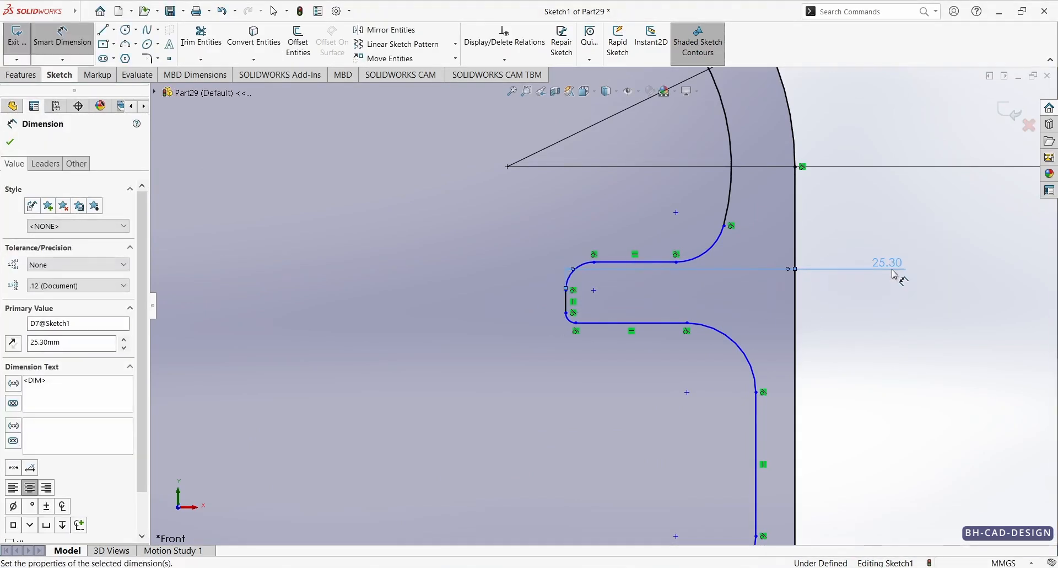
Step: Dimension the distance between the notch's two horizontal lines as 13 mm
left_click(631, 265)
left_click(606, 323)
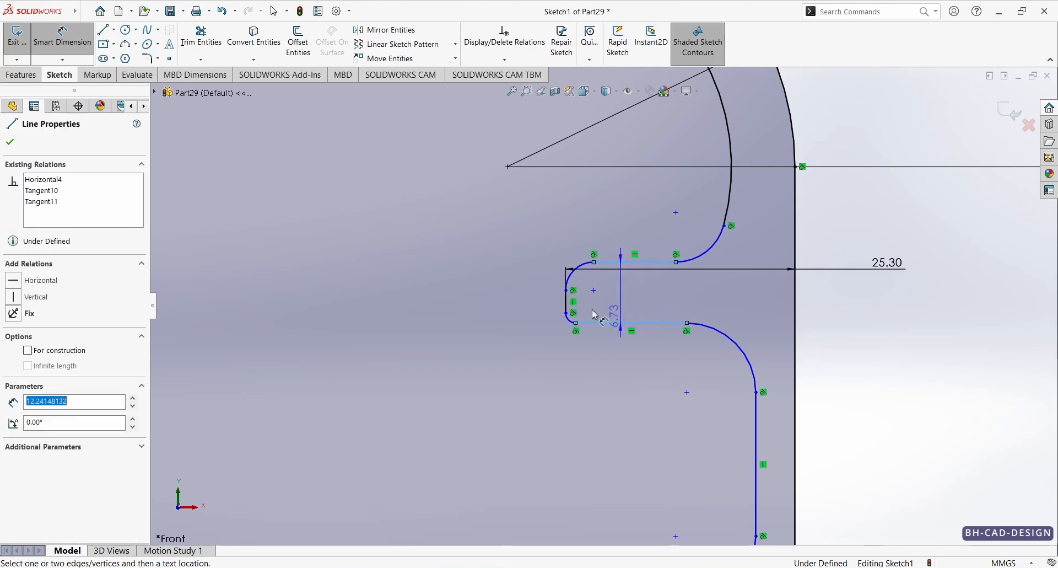
left_click(457, 298)
type("13")
key("Return")
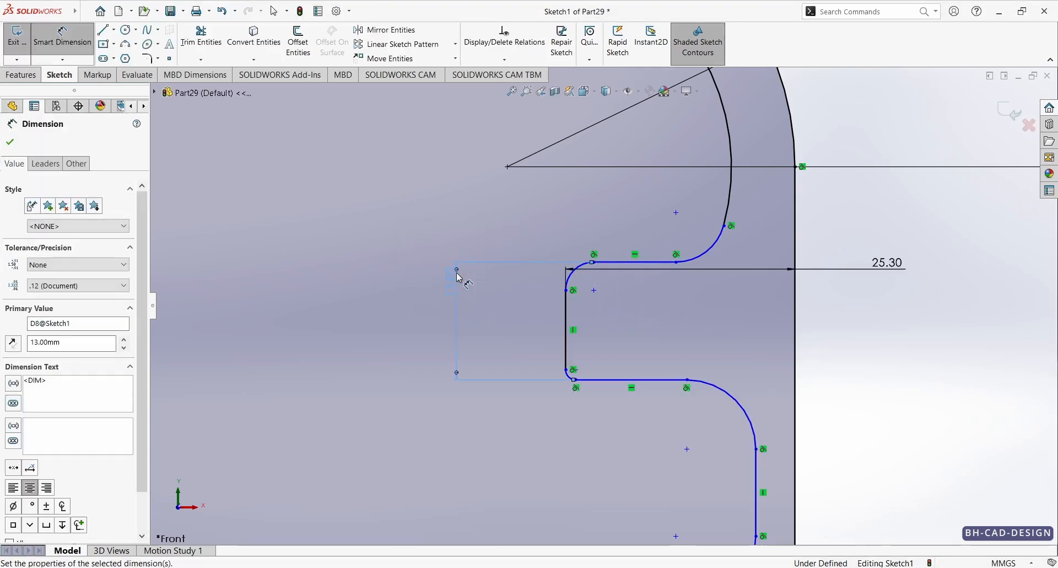
Step: Check the reference drawing and dimension both corner arcs of the notch's short vertical line with a 5 mm radius
key("alt+Tab")
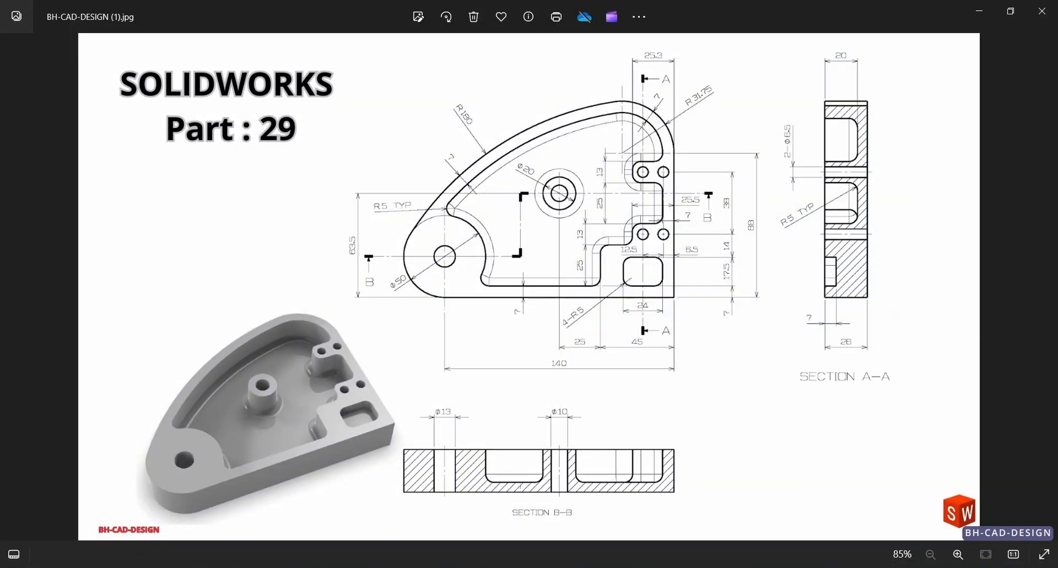
key("alt+Tab")
left_click(572, 272)
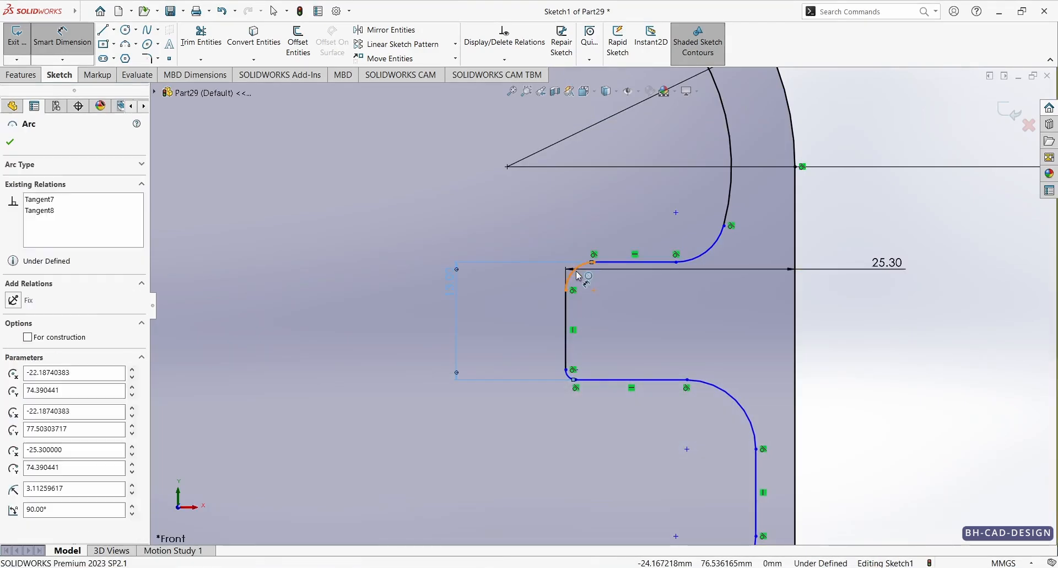
left_click(532, 232)
type("5.00mm")
key("Return")
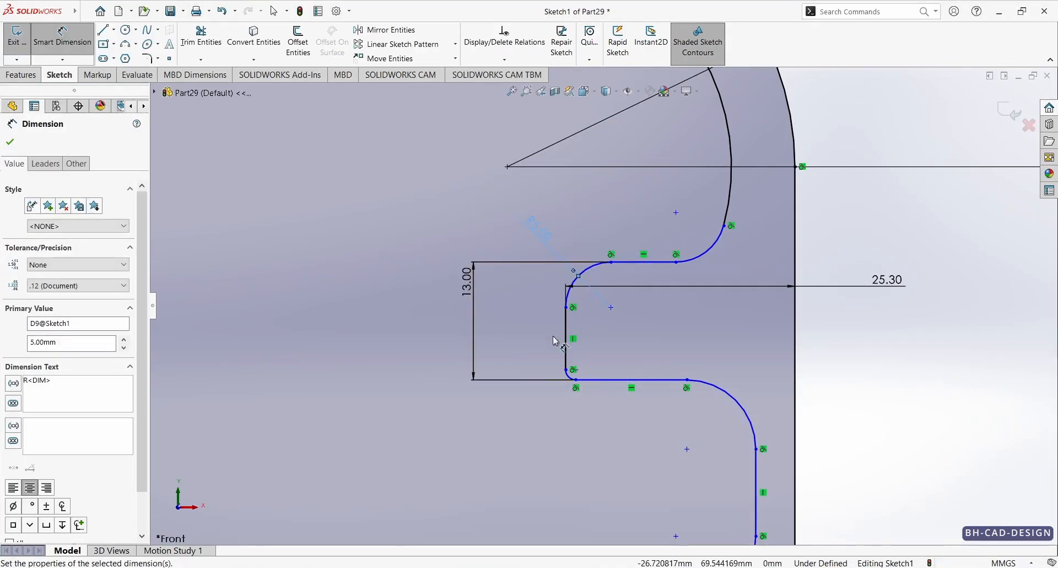
left_click(574, 384)
left_click(408, 441)
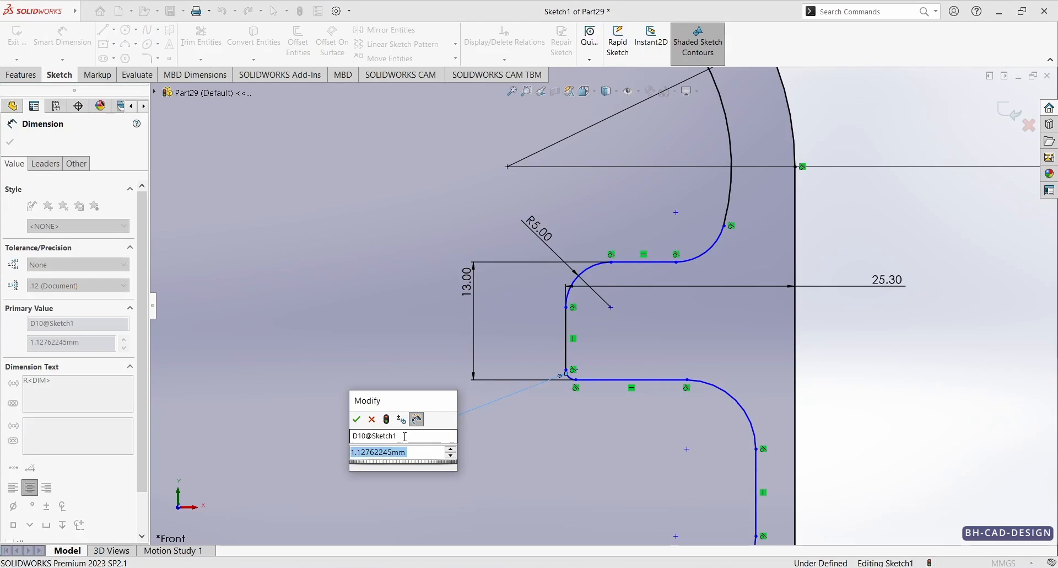
type("5")
key("Return")
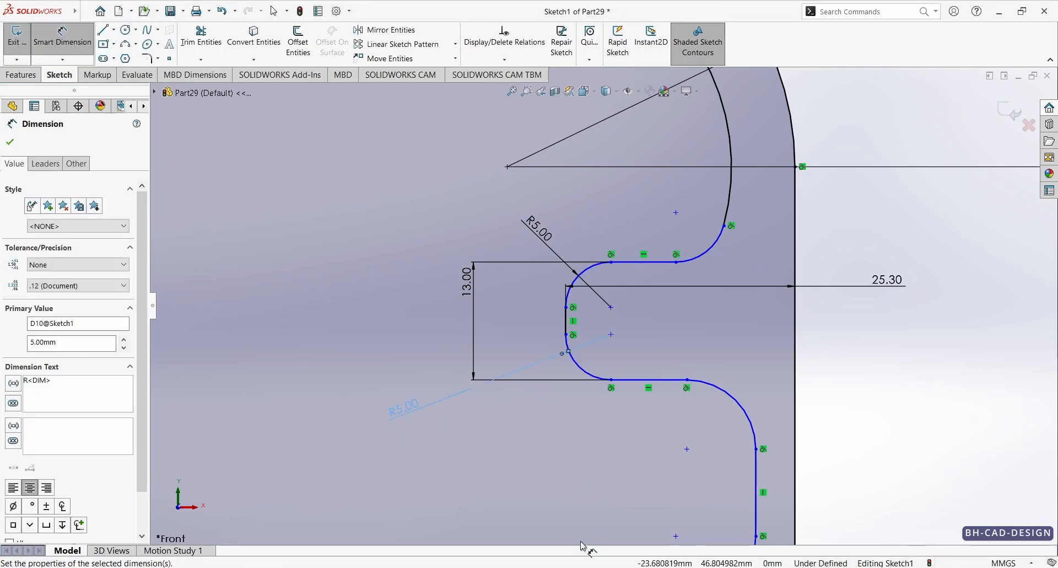
Step: Check the reference drawing and set the radius of the arc joining the notch to the inner corner arc to 5 mm
left_click(582, 567)
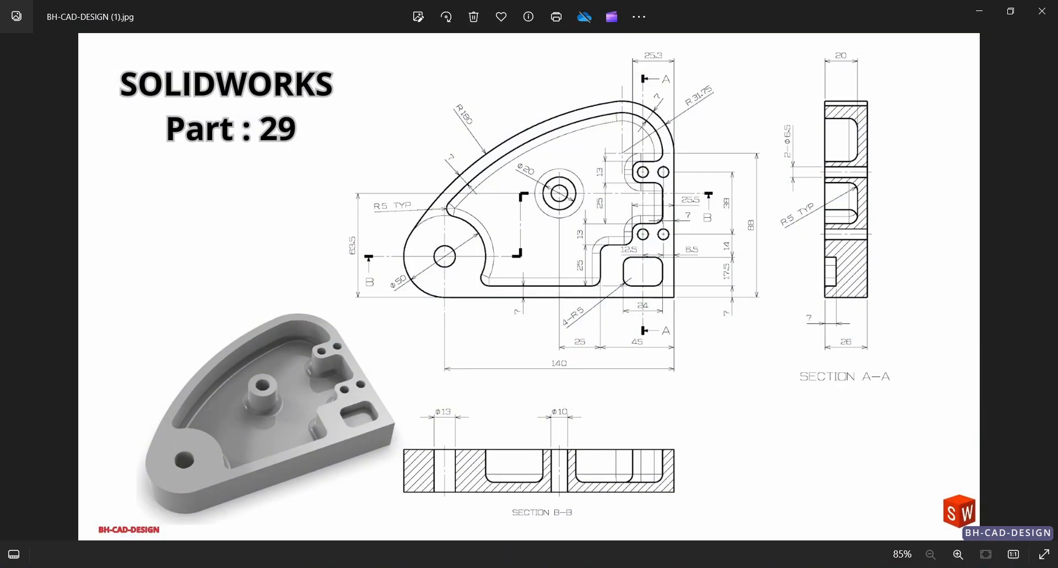
left_click(582, 567)
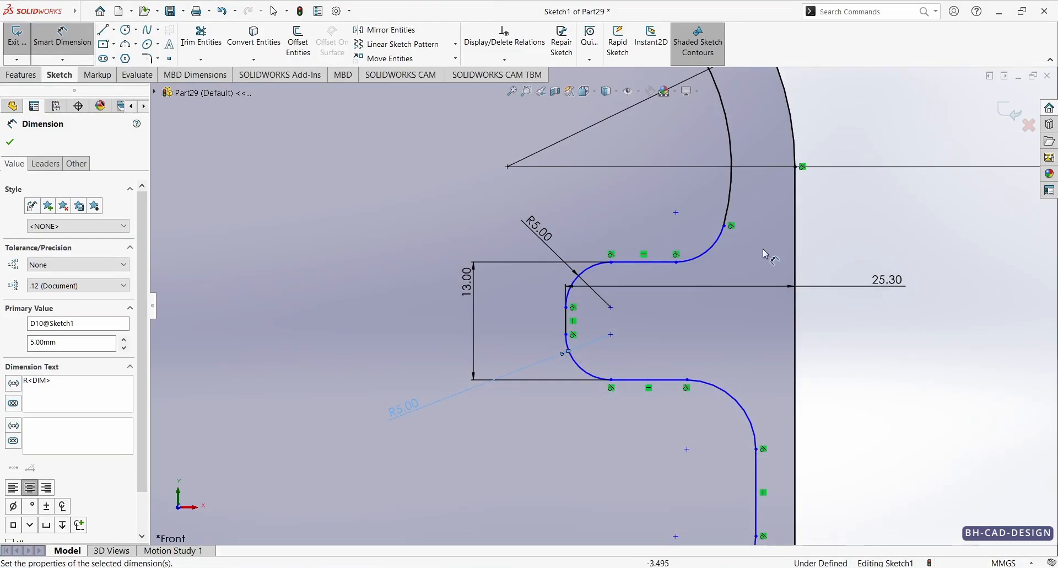
left_click(711, 254)
left_click(696, 235)
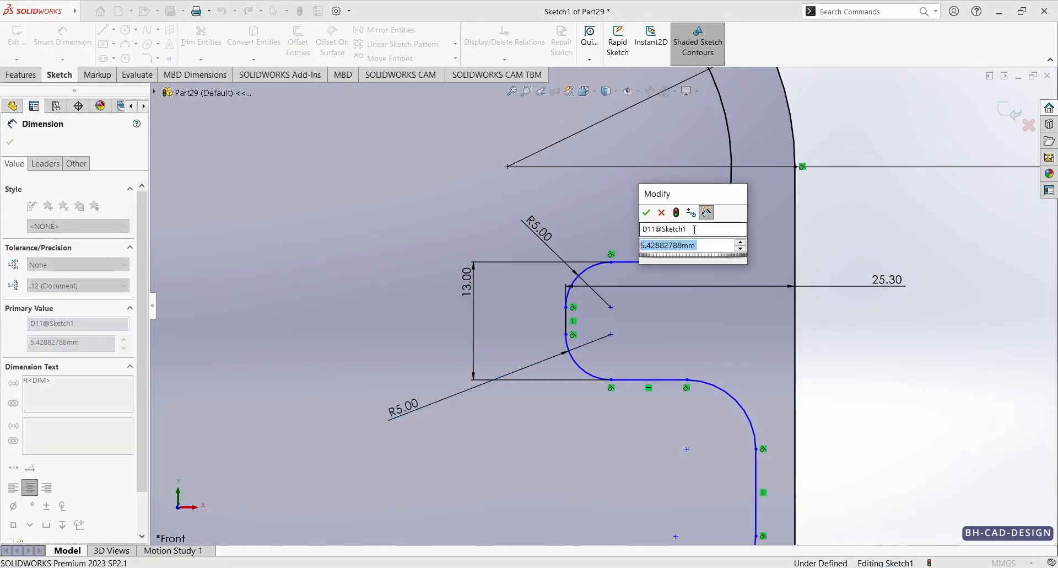
type("6")
key("BackSpace")
type("5")
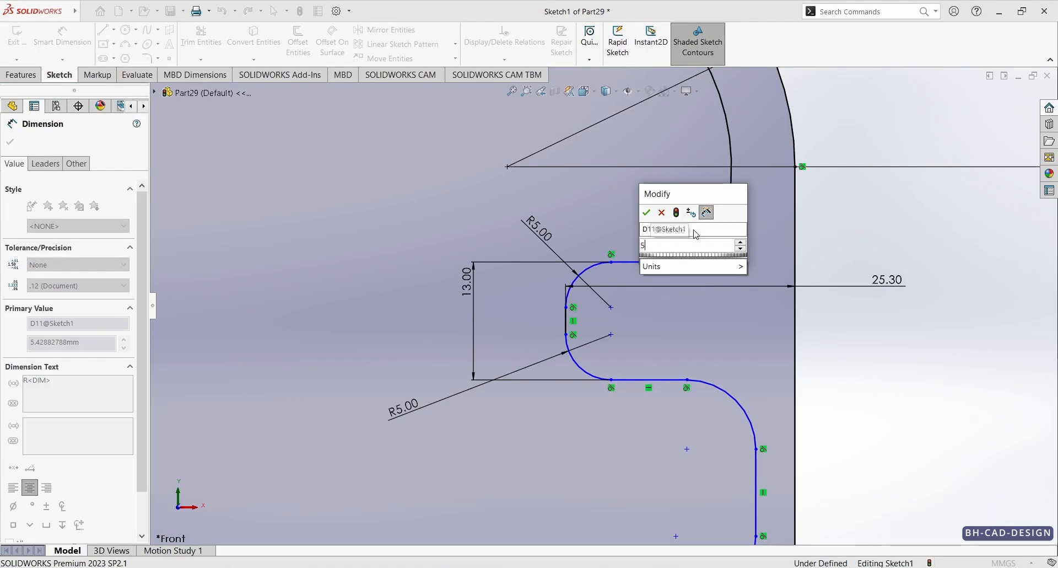
key("Return")
Step: Check the reference drawing and dimension the distance from the notch's lower line to the next horizontal line below as 25 mm
left_click(582, 567)
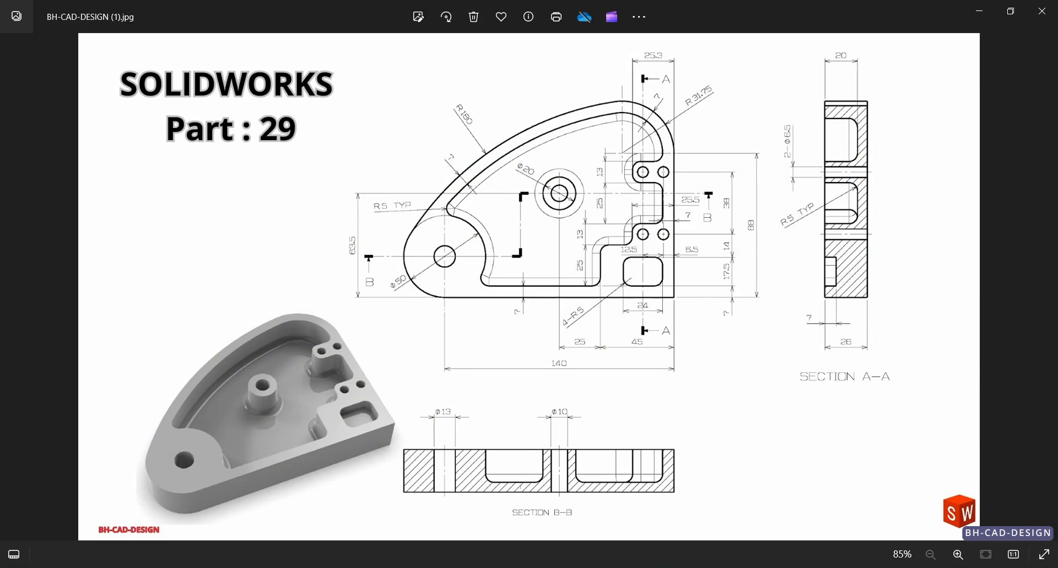
left_click(582, 567)
scroll(674, 378, "up", 3)
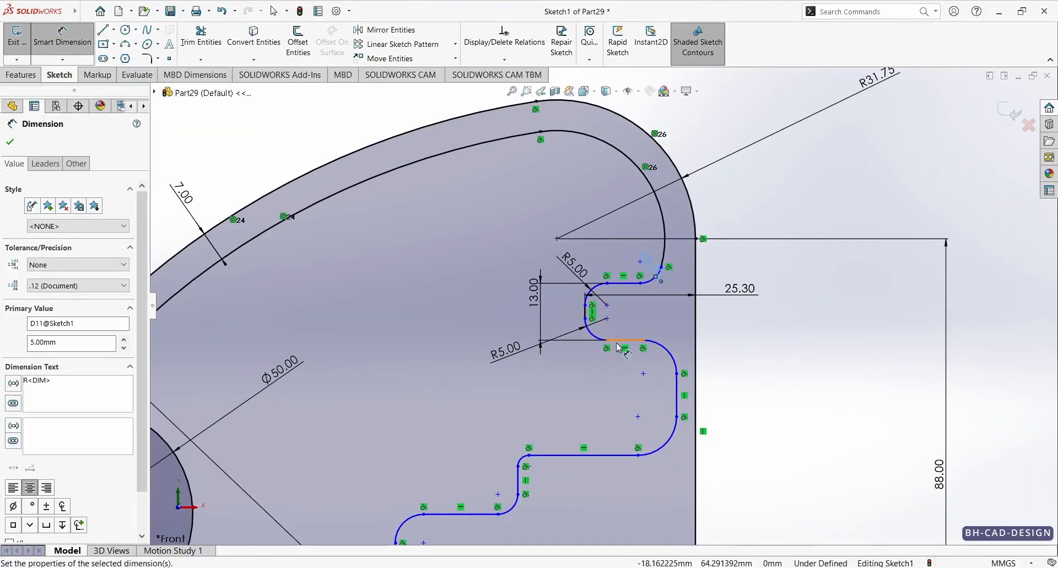
left_click(619, 342)
left_click(602, 459)
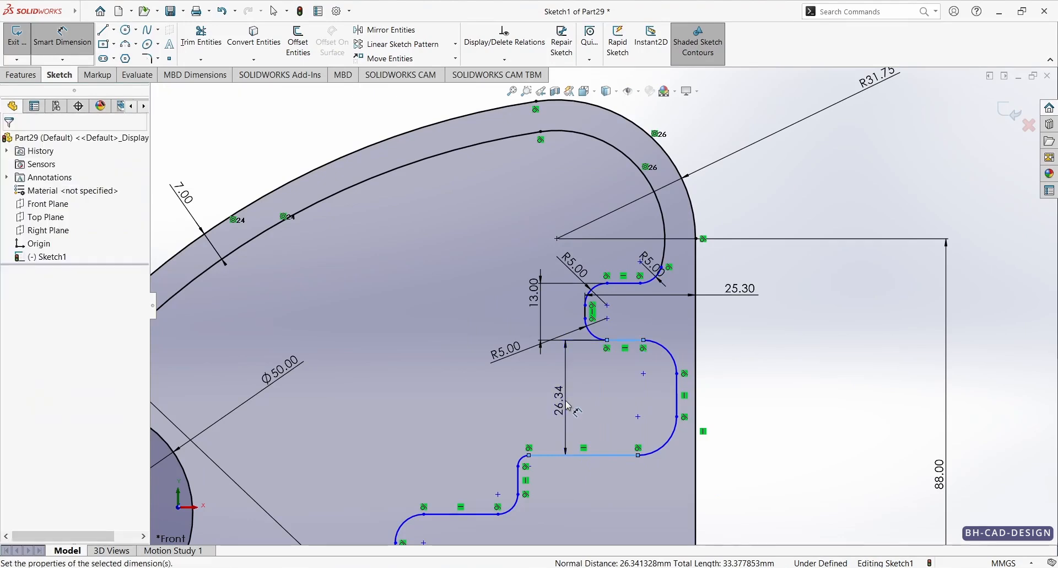
left_click(565, 403)
type("25")
key("Return")
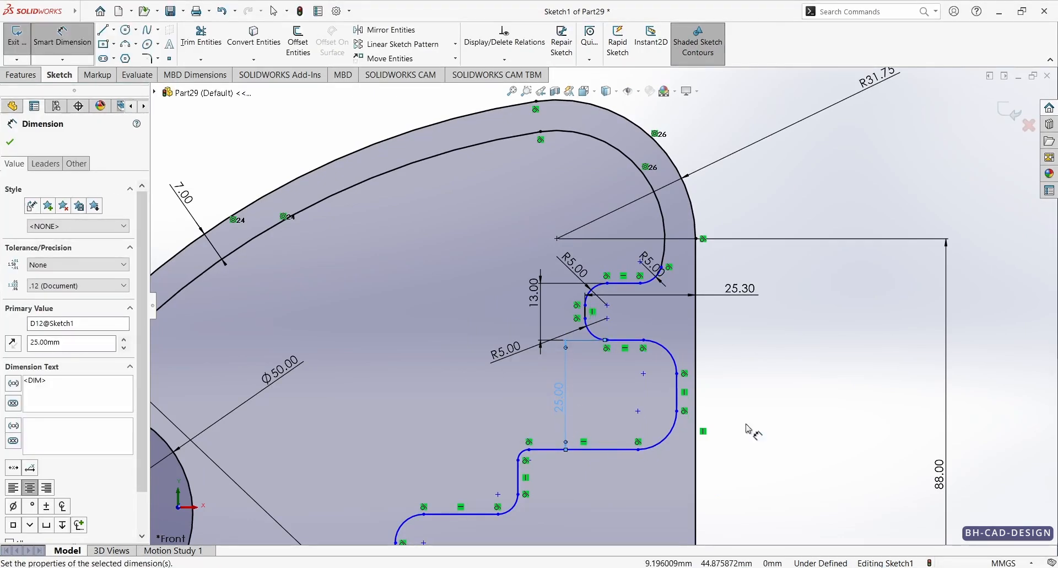
Step: Dimension the gap between the vertical line below the notch and the outer vertical edge as 7 mm
left_click(695, 399)
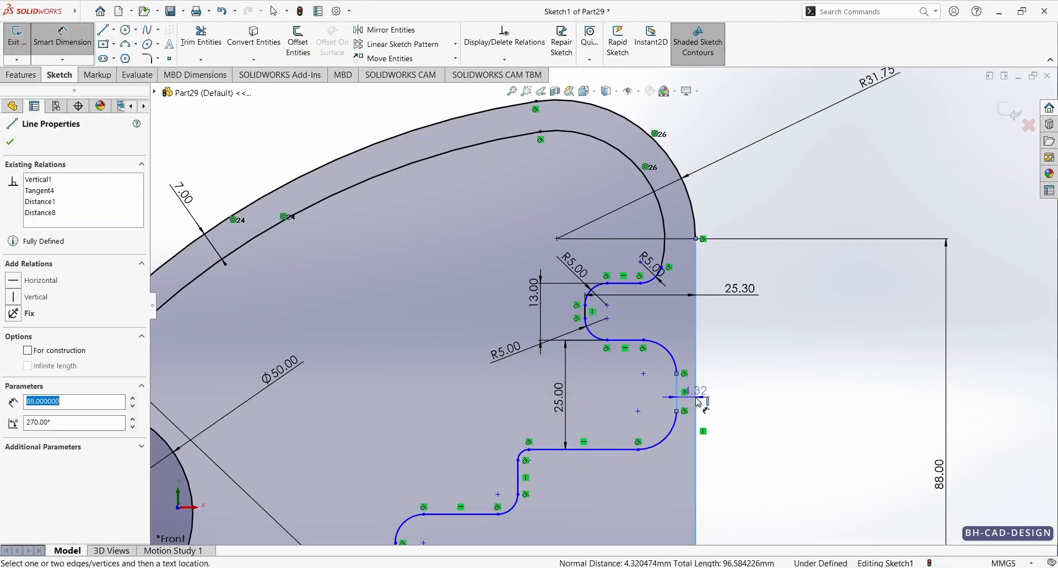
left_click(744, 390)
type("7")
key("Return")
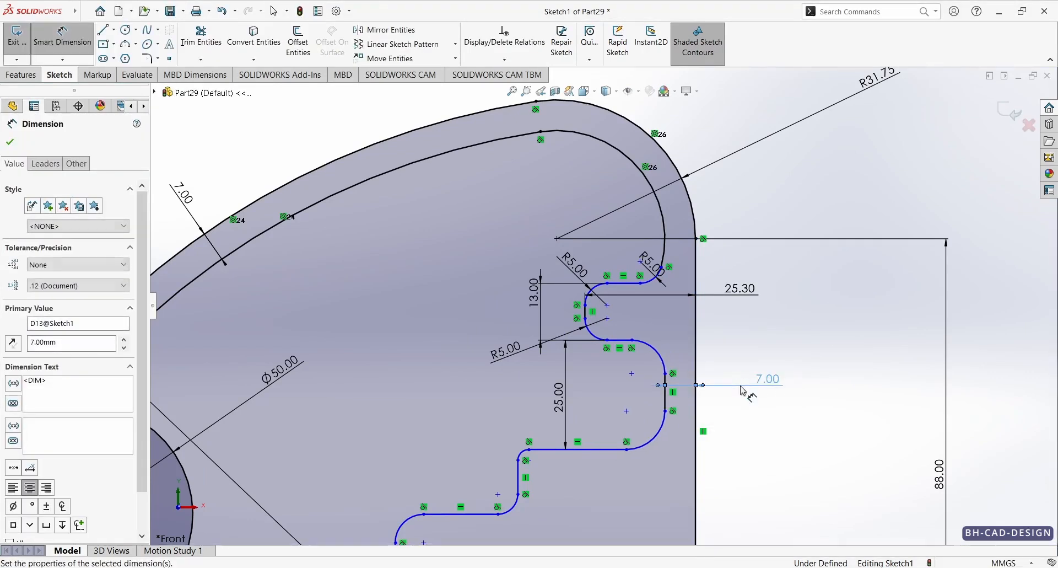
Step: Dimension both corner arcs of the vertical line 7 mm from the outer edge with a 5 mm radius
left_click(659, 346)
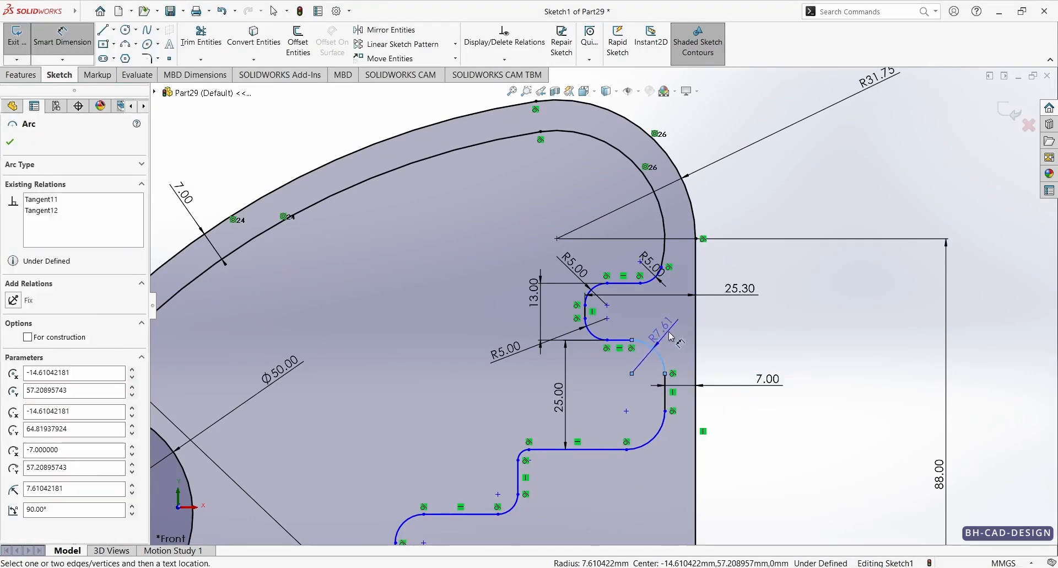
left_click(674, 331)
type("5")
key("Return")
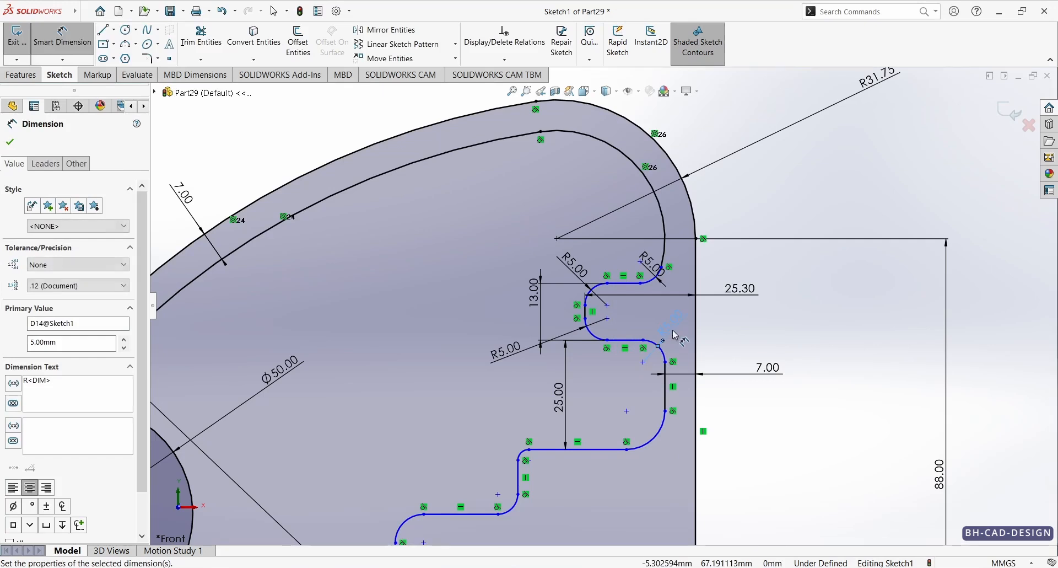
left_click(665, 443)
left_click(723, 465)
type("5")
key("Return")
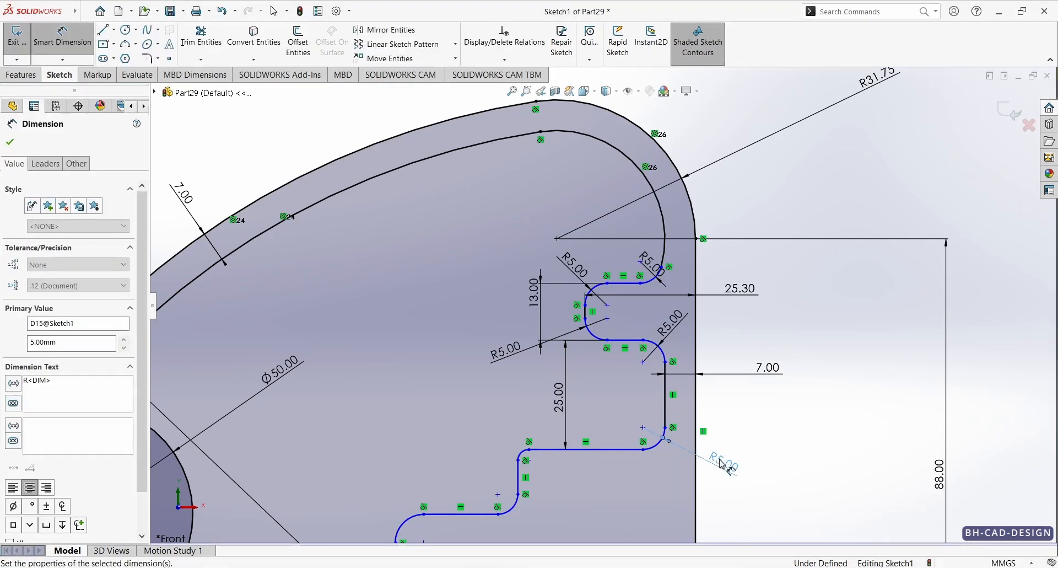
Step: Check the reference drawing and dimension the distance from the next short vertical line below to the outer vertical edge as 25.5 mm
key("alt+Tab")
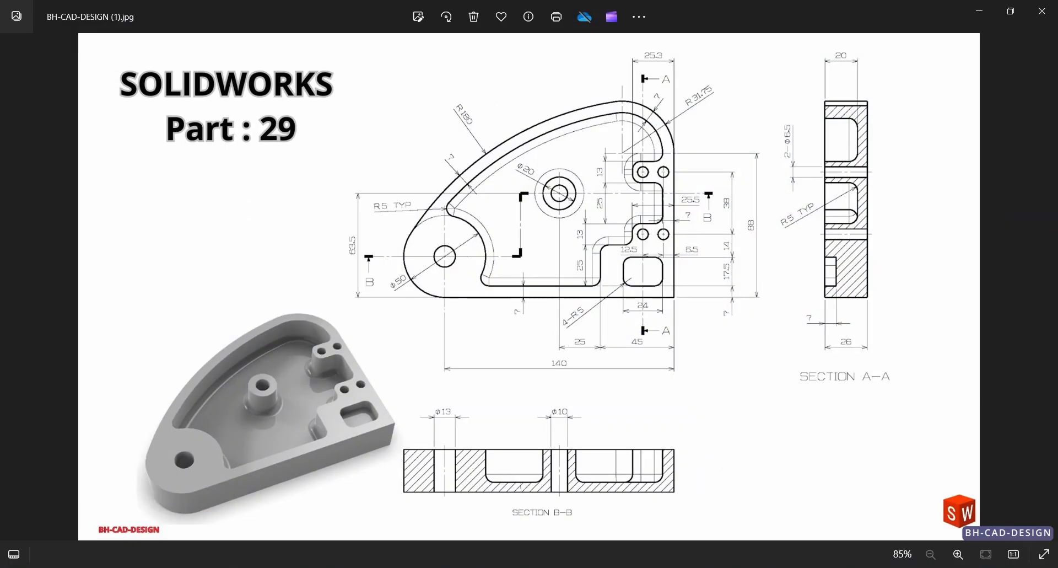
key("alt+Tab")
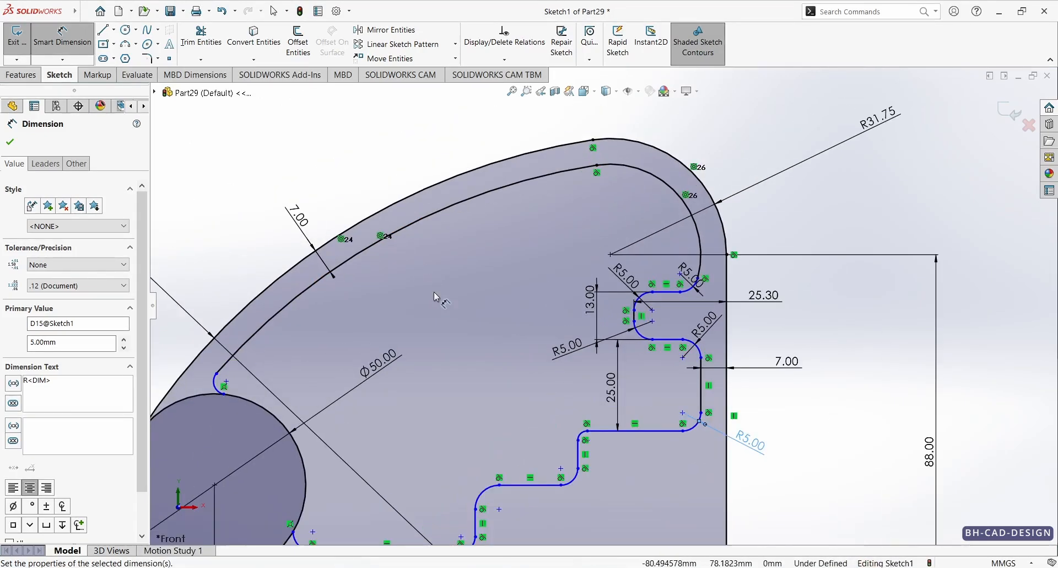
key("alt+Tab")
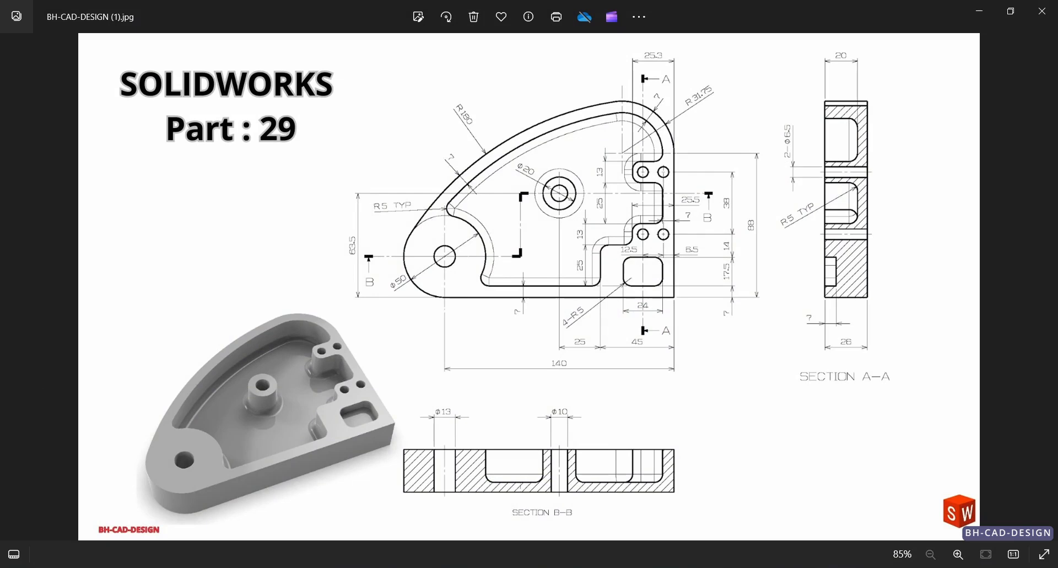
key("alt+Tab")
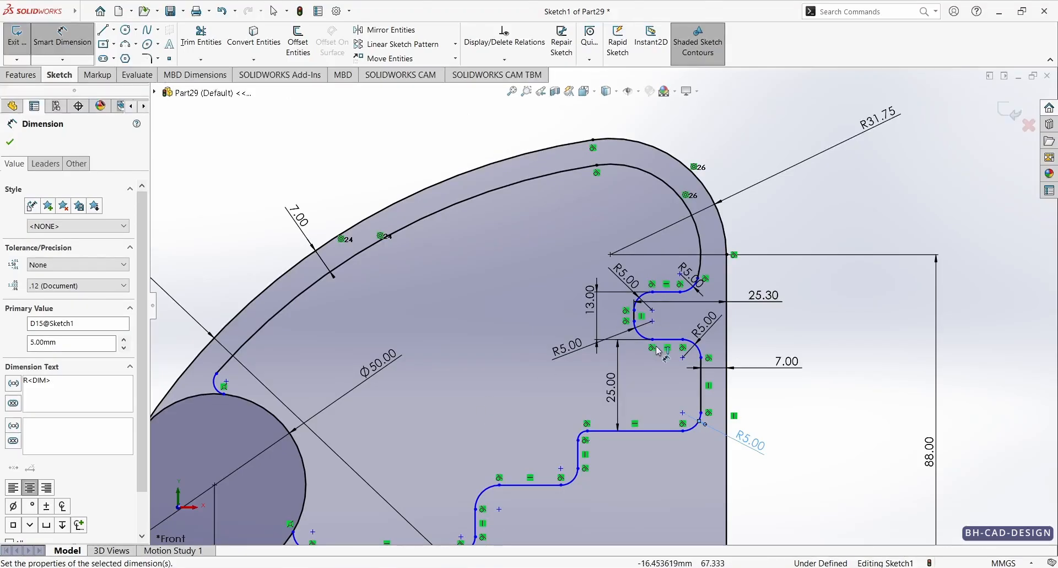
left_click(580, 460)
left_click(727, 466)
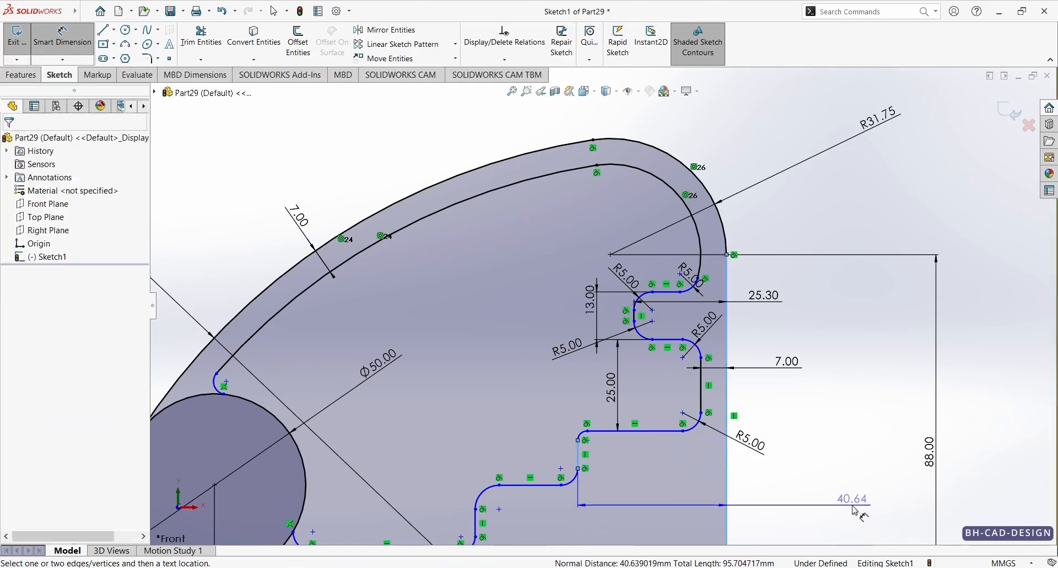
left_click(827, 504)
type("25.5")
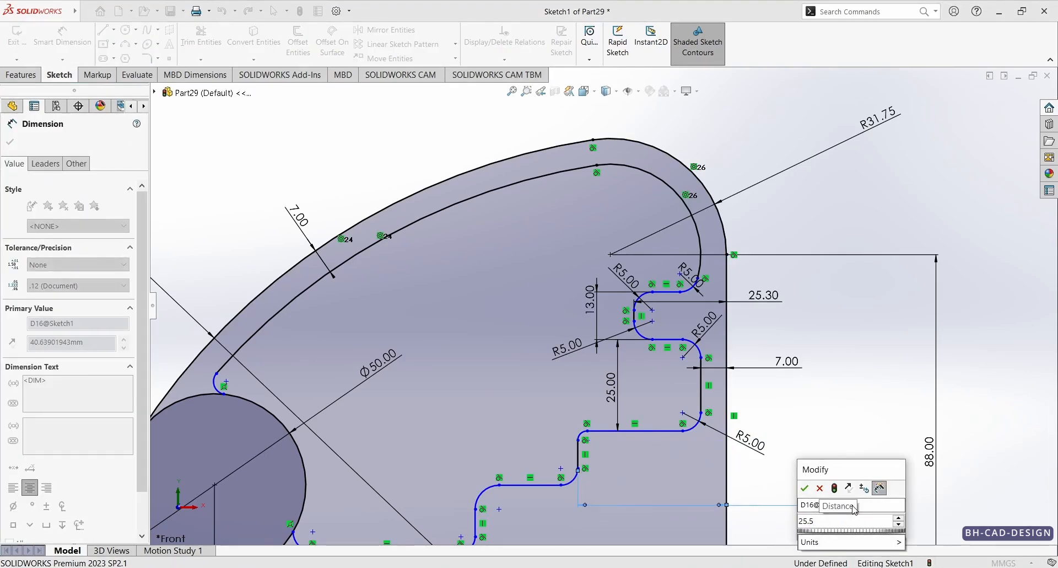
key("Return")
Step: Check the reference drawing and dimension the distance between the two horizontal lines joined by that short vertical line as 13 mm
key("alt+Tab")
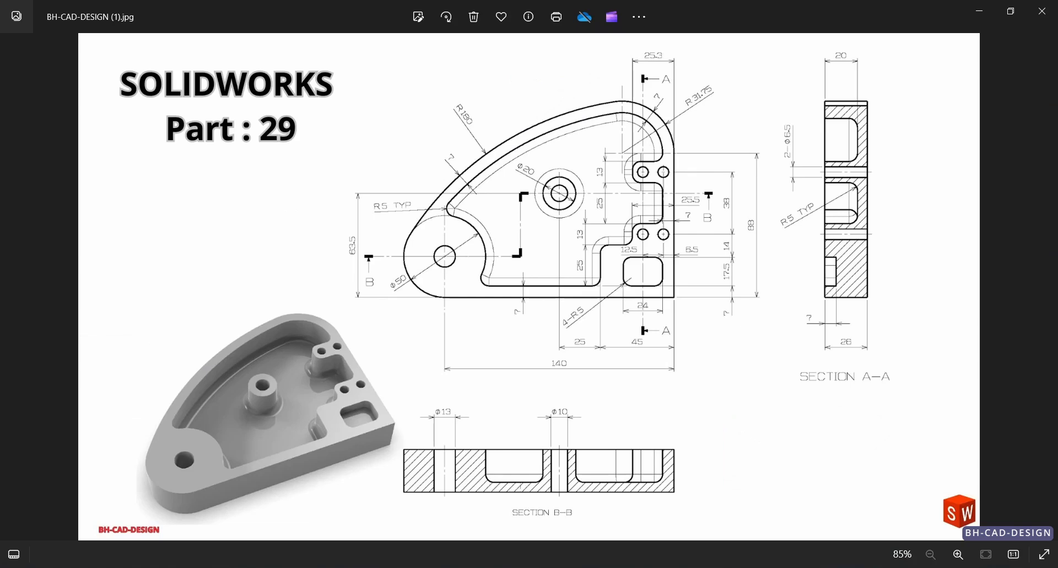
key("alt+Tab")
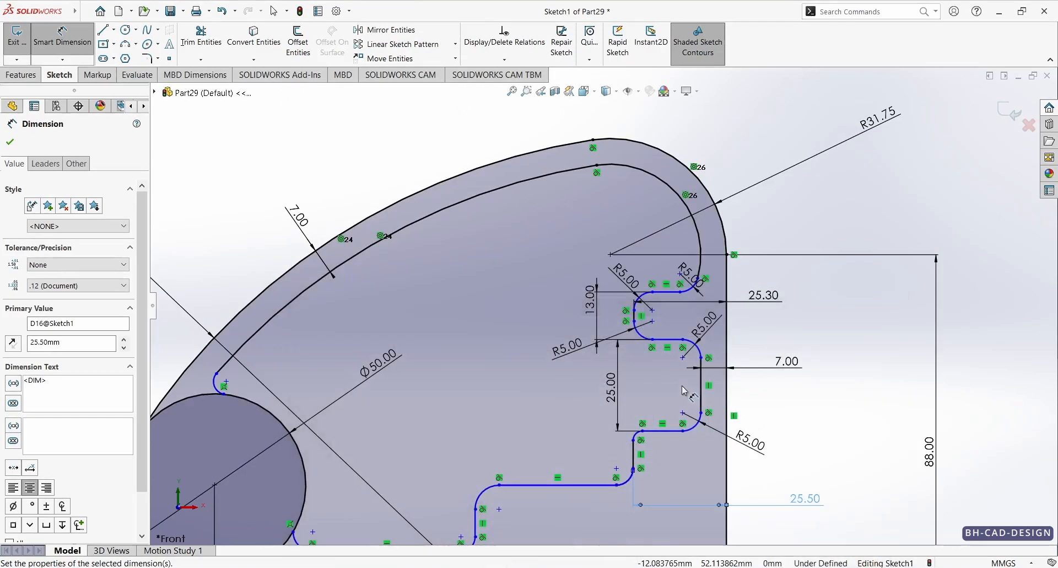
left_click(601, 484)
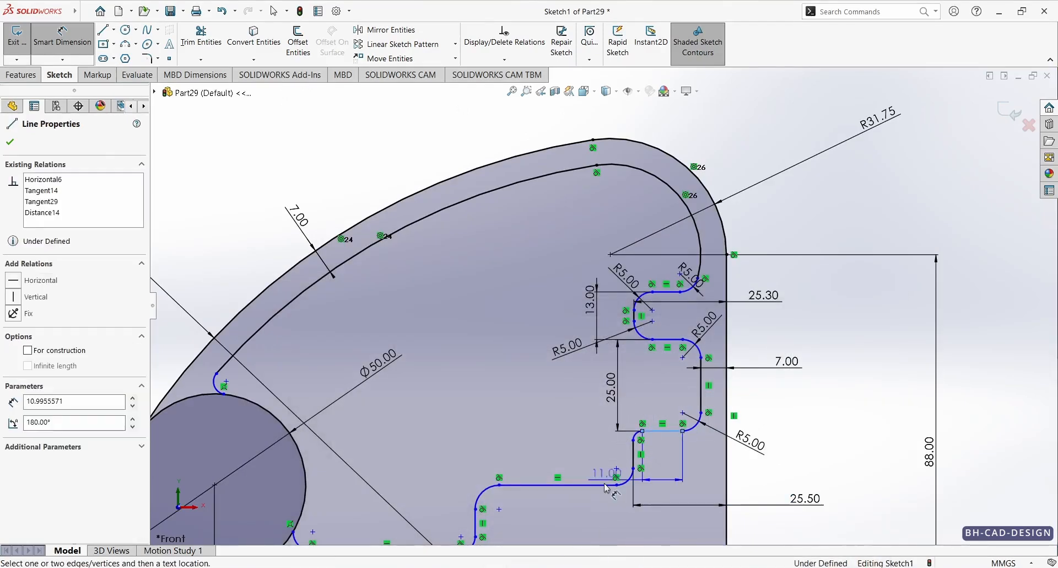
left_click(563, 454)
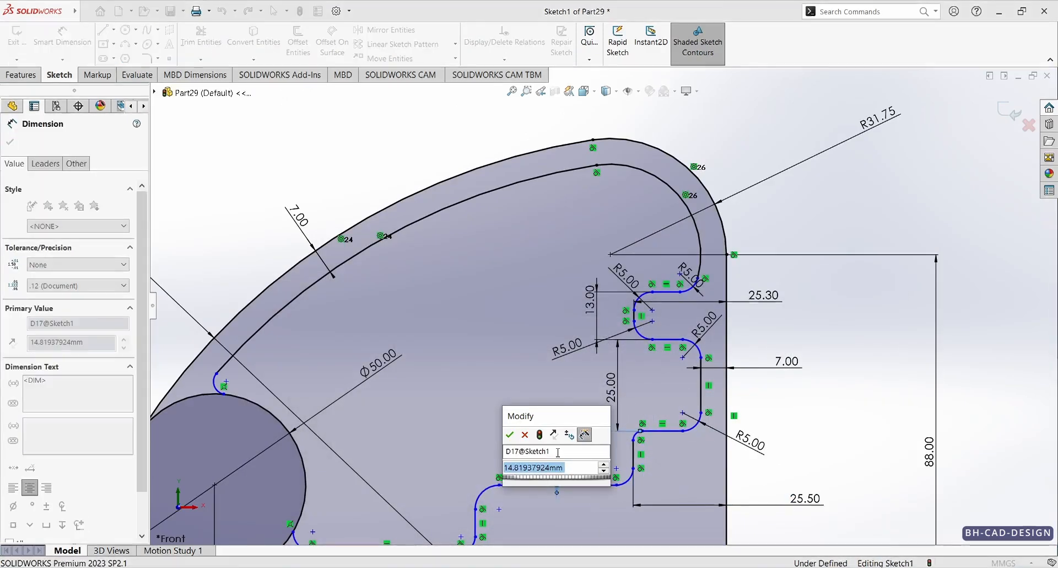
type("13")
key("Return")
Step: Check the reference drawing and dimension the distance from the lower step line to the pocket's bottom line as 25 mm
key("f")
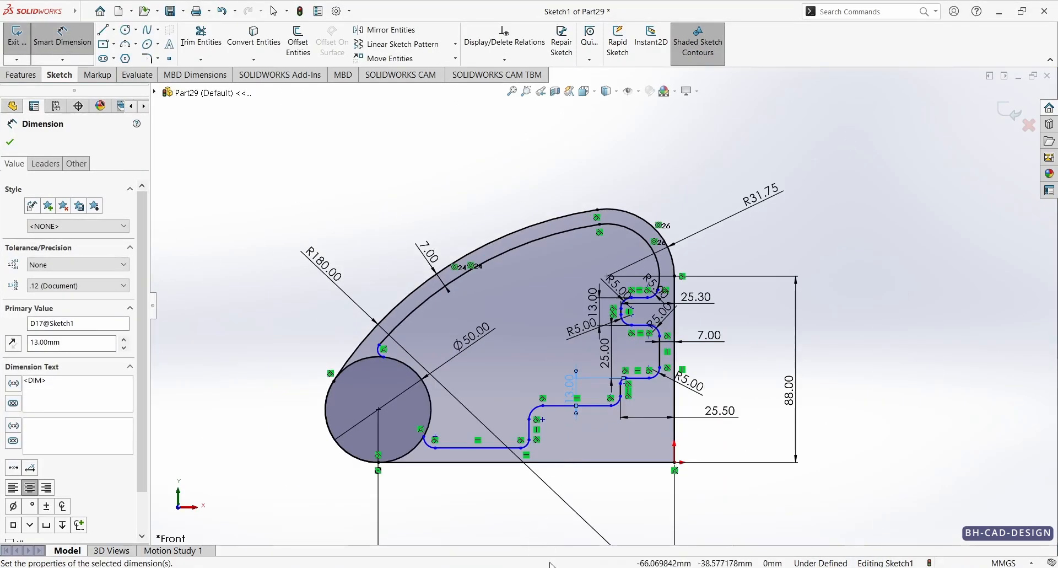
key("alt+Tab")
key("alt+Tab")
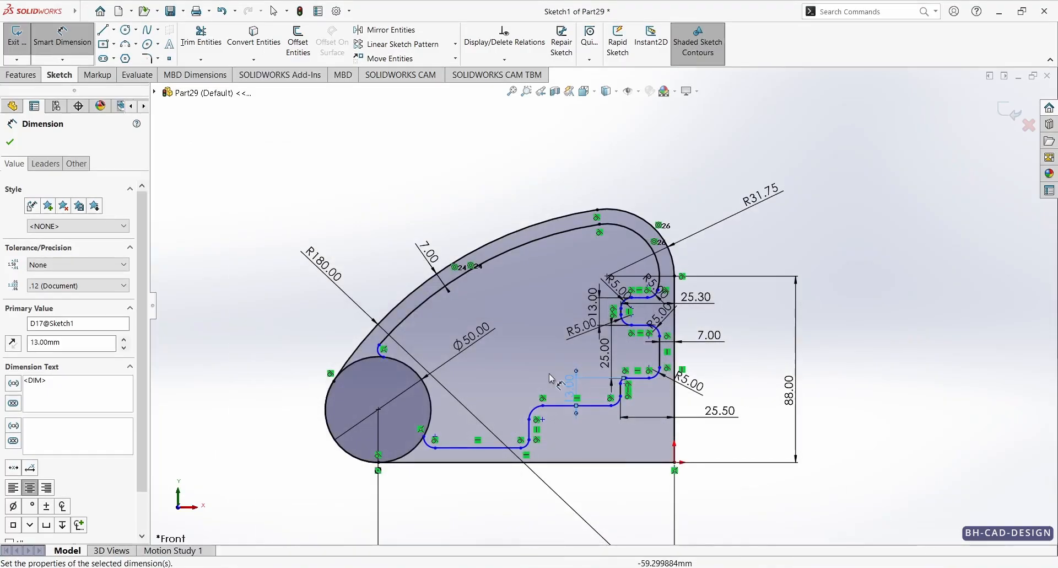
left_click(501, 449)
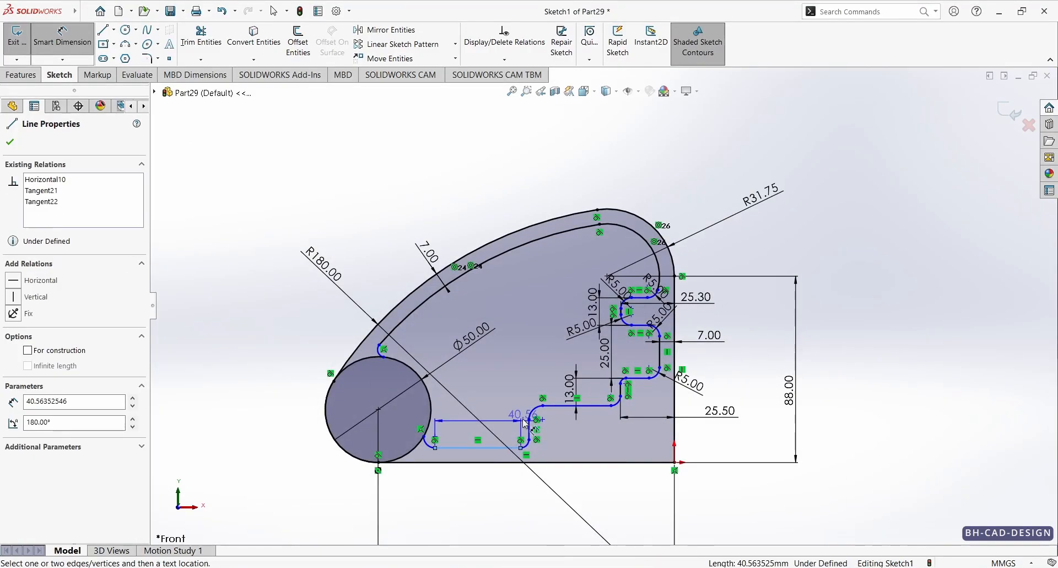
left_click(570, 406)
left_click(490, 416)
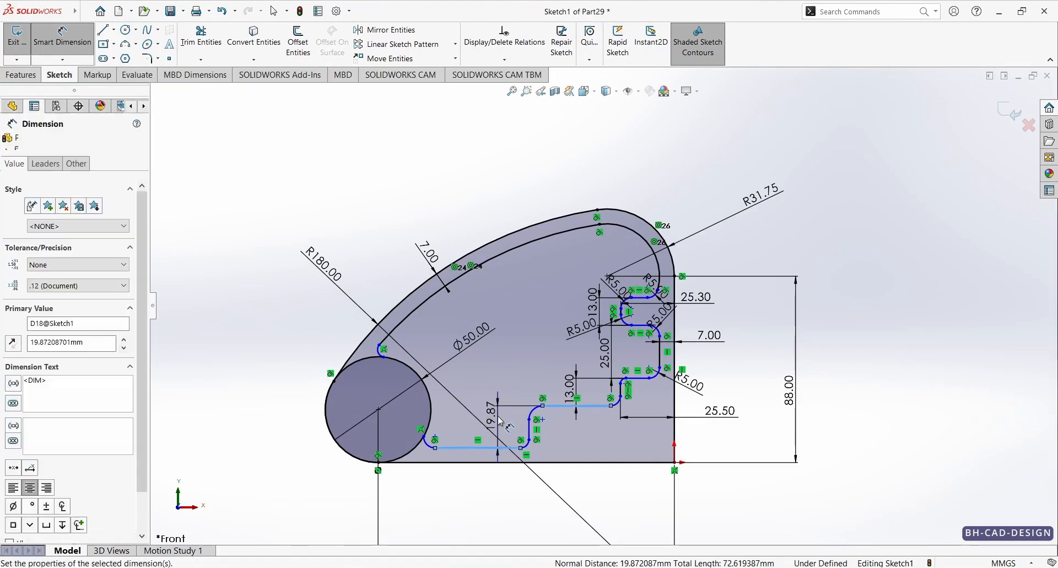
type("25")
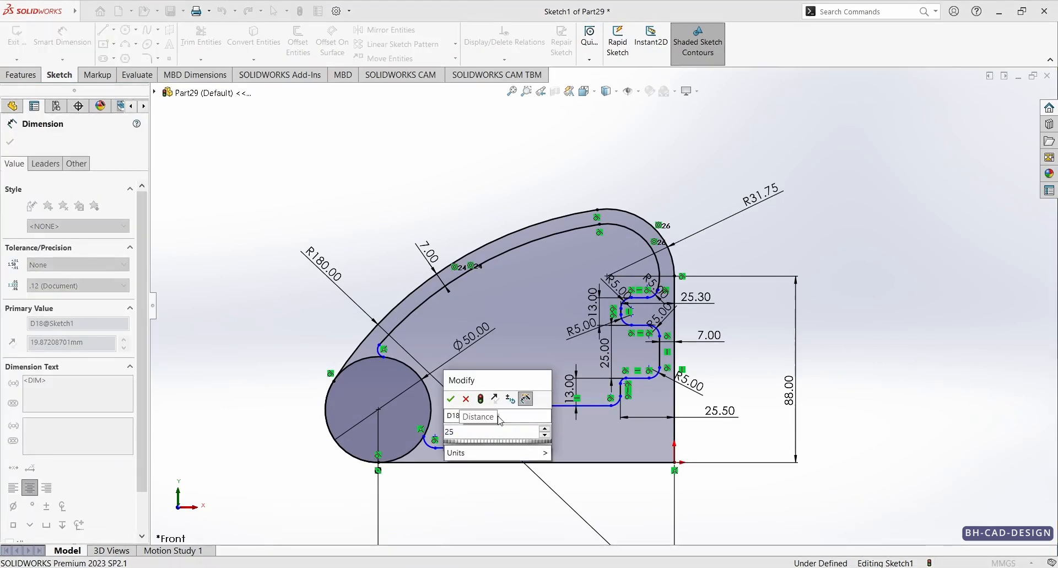
key("Return")
Step: Dimension the gap between the pocket's bottom line and the outer profile's bottom edge as 7 mm
scroll(506, 431, "down", 3)
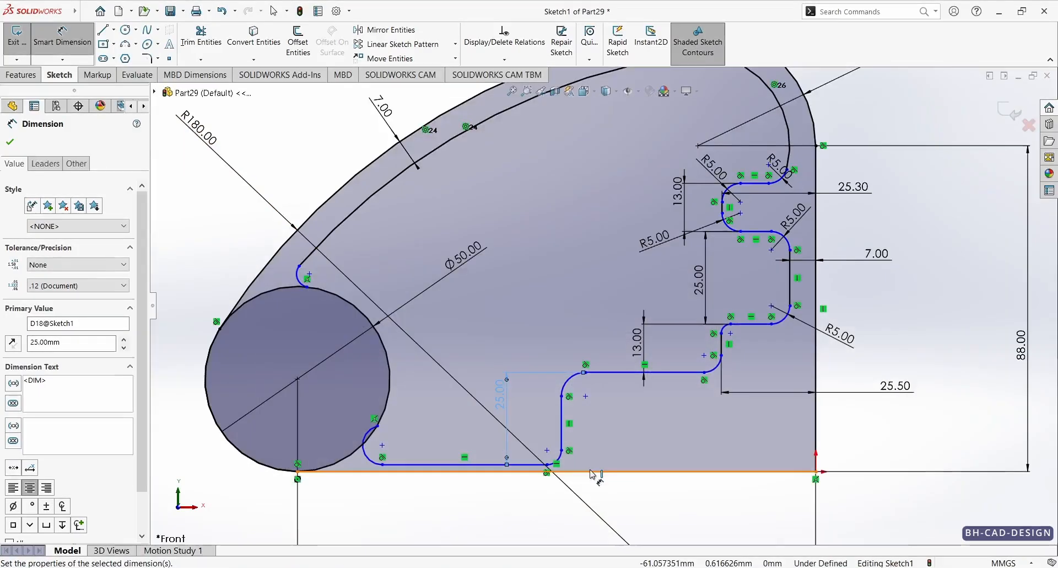
scroll(524, 438, "down", 3)
left_click(520, 434)
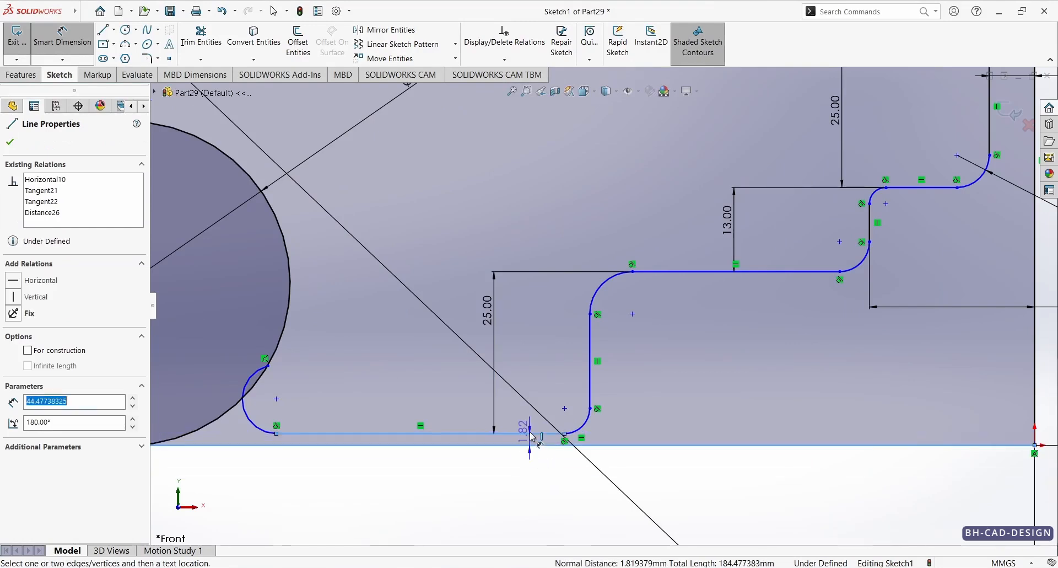
left_click(526, 505)
type("7.00mm")
key("Return")
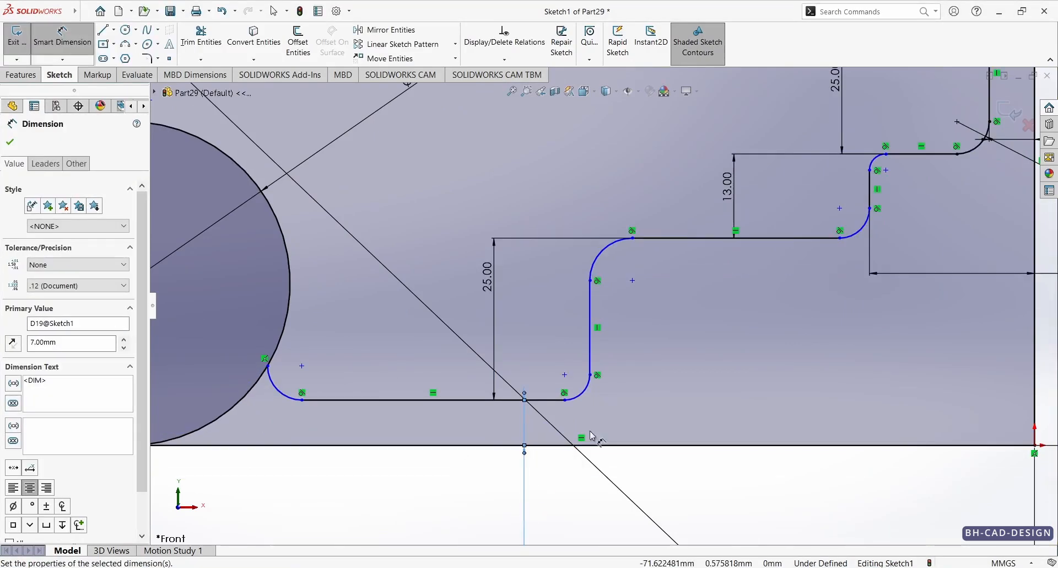
Step: Check the reference drawing and dimension the distance from the lowest vertical pocket line to the outer profile's lower corner as 45 mm
scroll(614, 330, "up", 4)
scroll(635, 313, "down", 1)
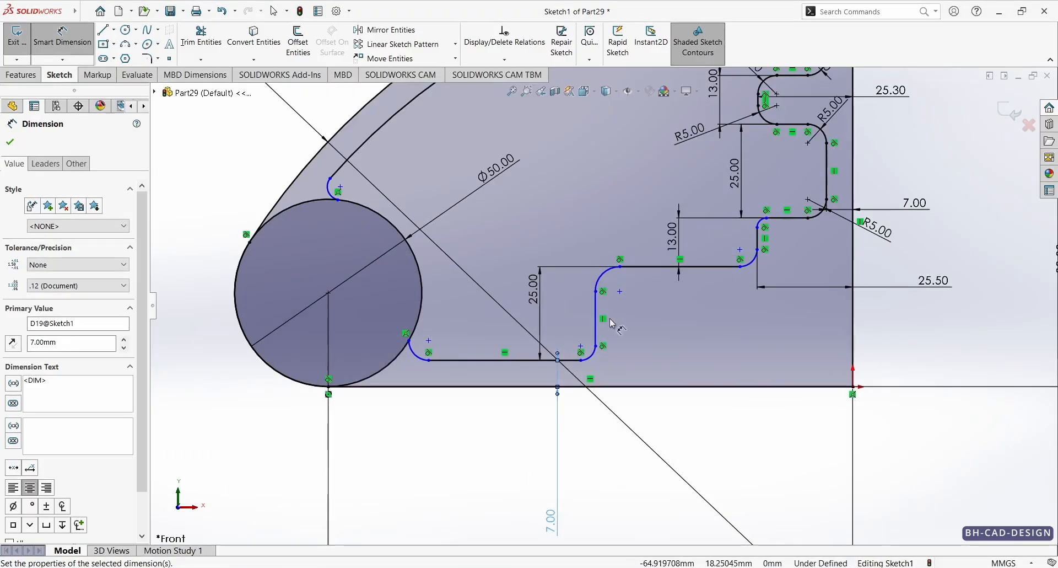
left_click(595, 318)
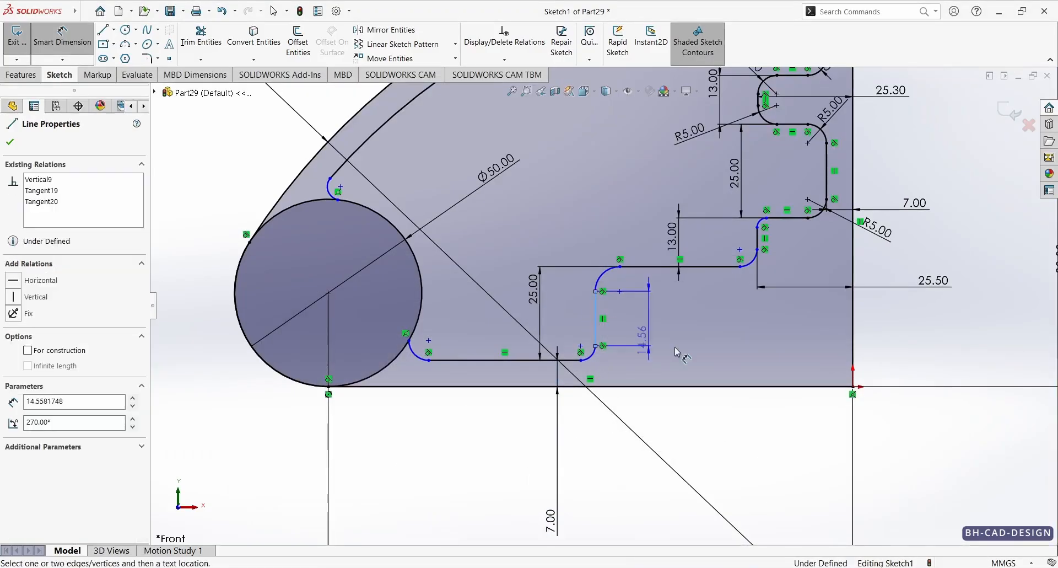
left_click(853, 393)
left_click(788, 468)
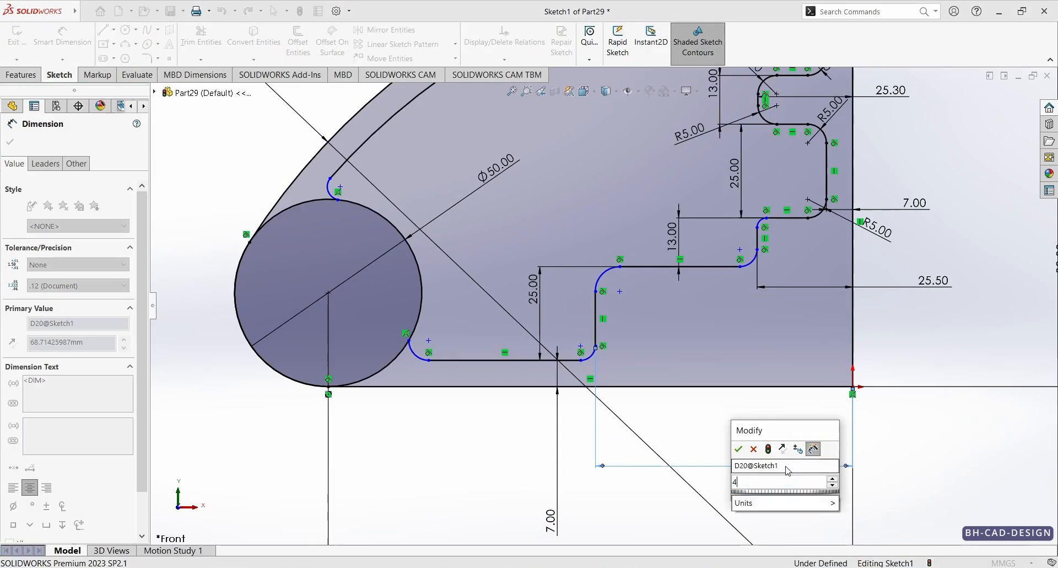
key("Return")
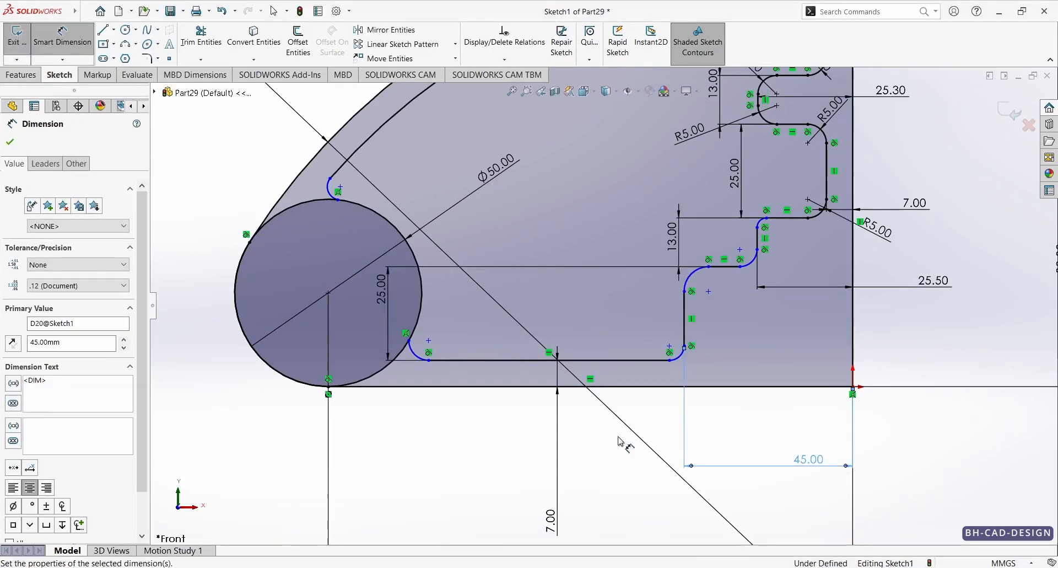
Step: Dimension the arcs at both ends of the short vertical step line with a 5 mm radius
scroll(739, 239, "down", 4)
left_click_drag(772, 281, 851, 313)
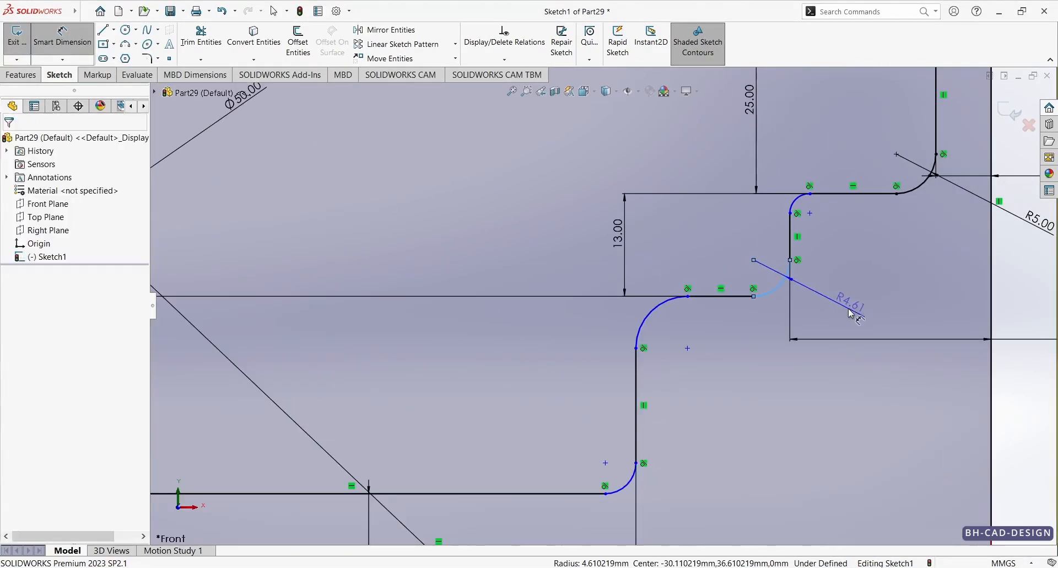
left_click(852, 313)
type("5mm")
key("Return")
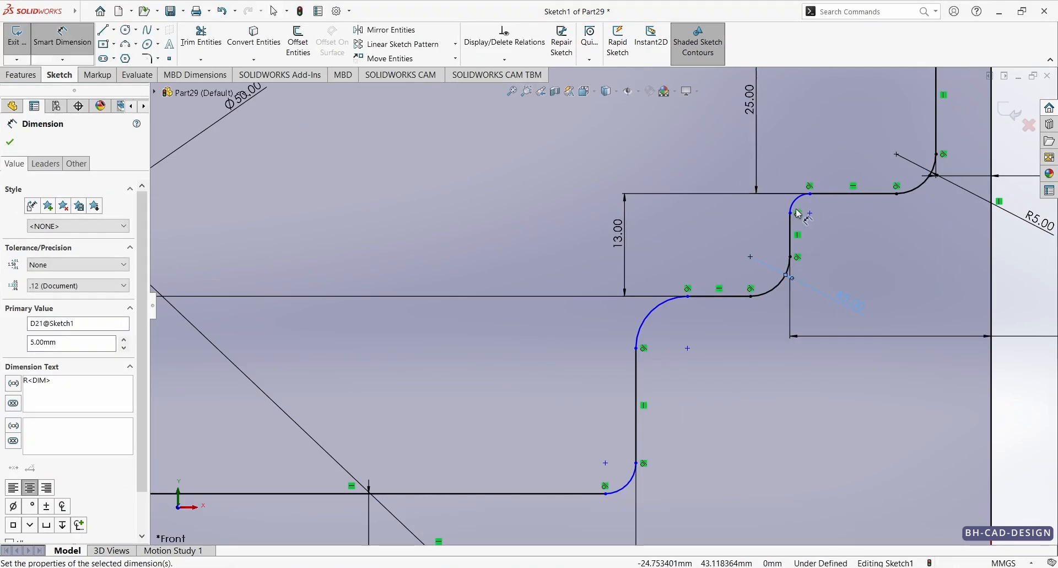
left_click(800, 207)
left_click(783, 162)
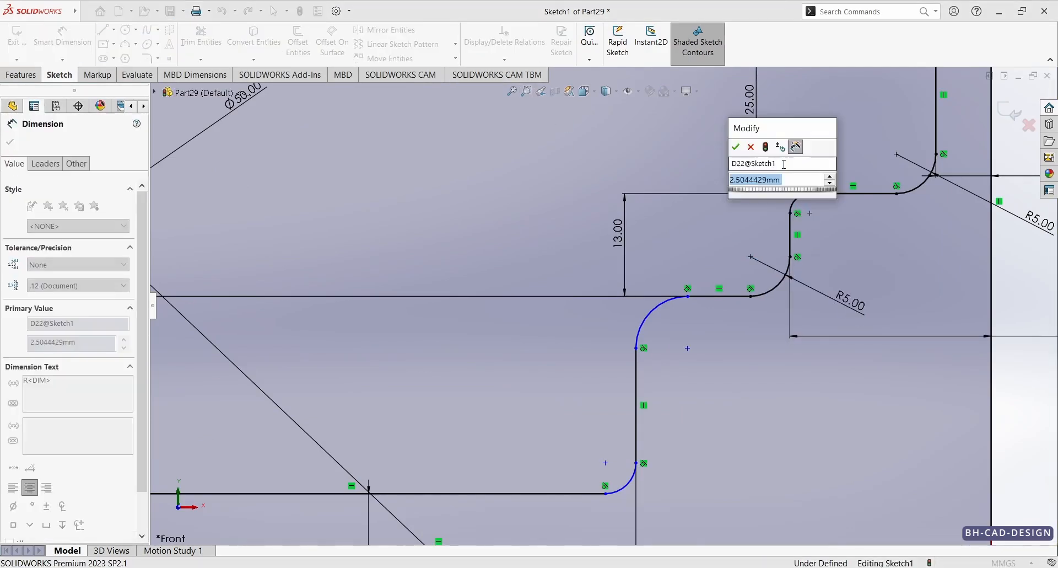
type("5")
key("Return")
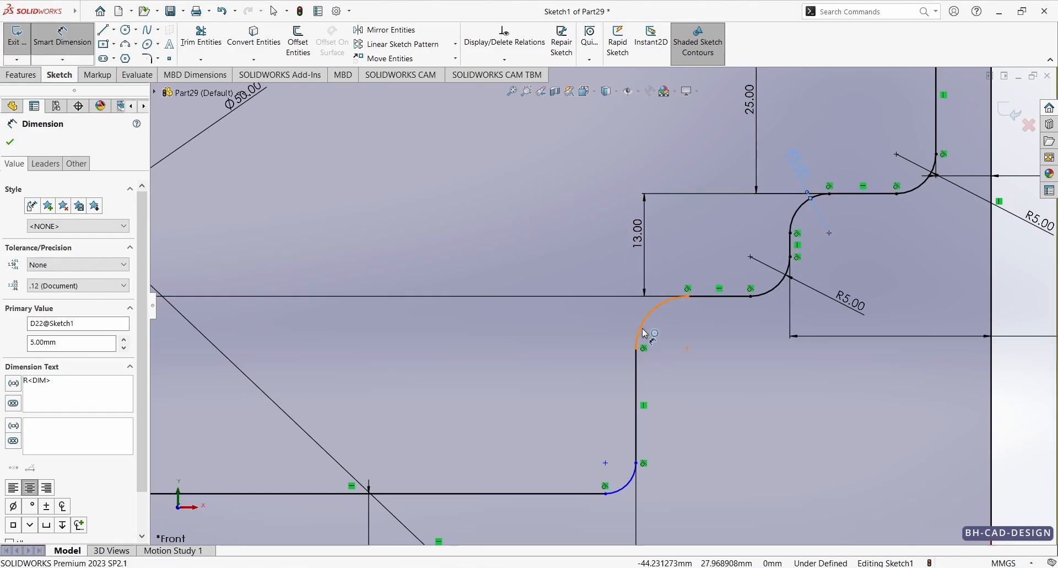
Step: Set the radius of the arcs at both ends of the lowest vertical pocket line to 5 mm
left_click(641, 329)
left_click(573, 238)
type("5")
key("Return")
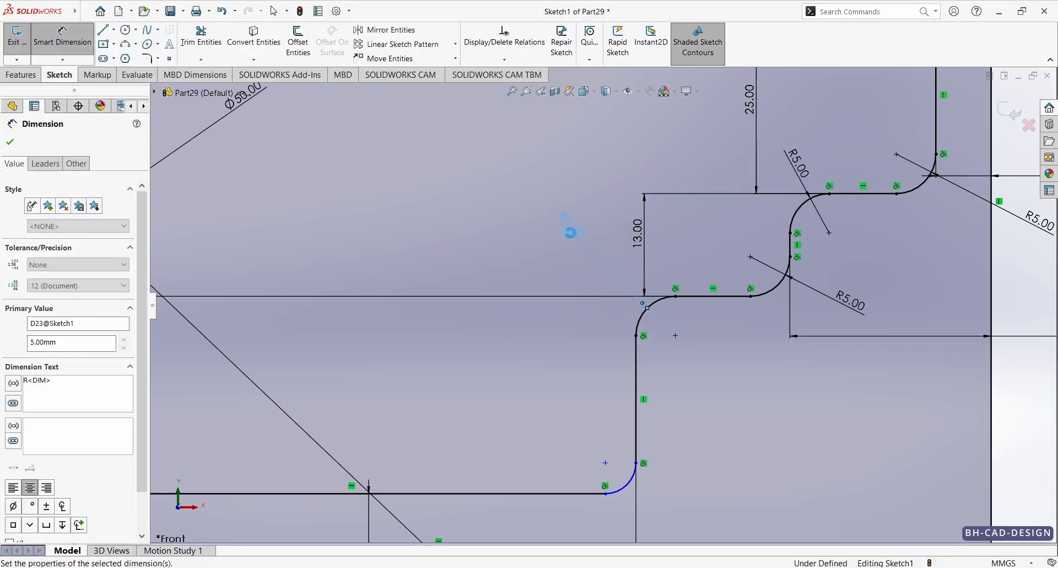
left_click(626, 486)
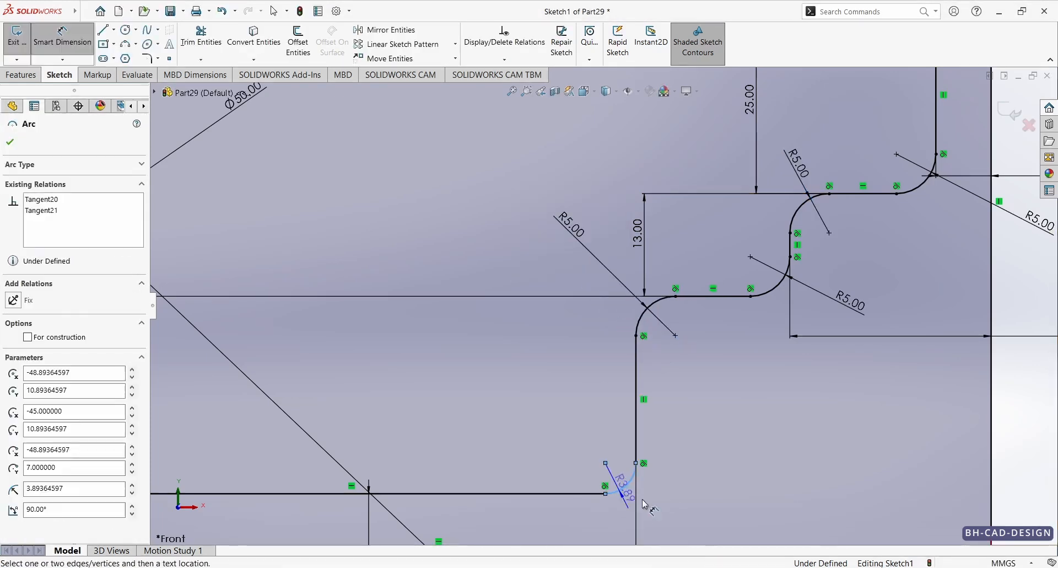
left_click(707, 503)
type("5")
key("Return")
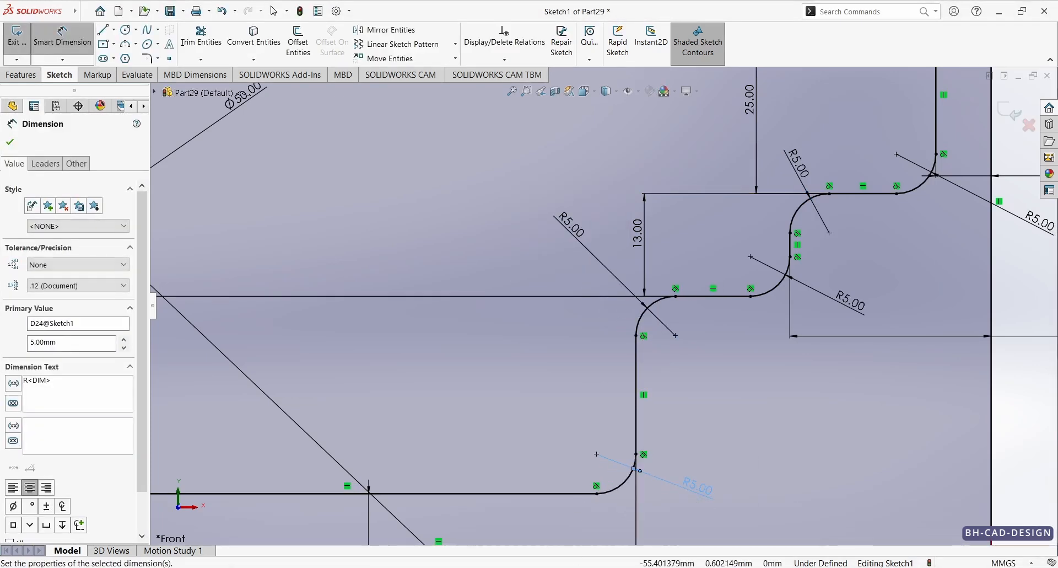
Step: Check the reference drawing and sketch a horizontal centerline about 25 mm long from the upper notch's short vertical line toward the outer vertical edge
key("alt+Tab")
key("alt+Tab")
scroll(799, 264, "up", 6)
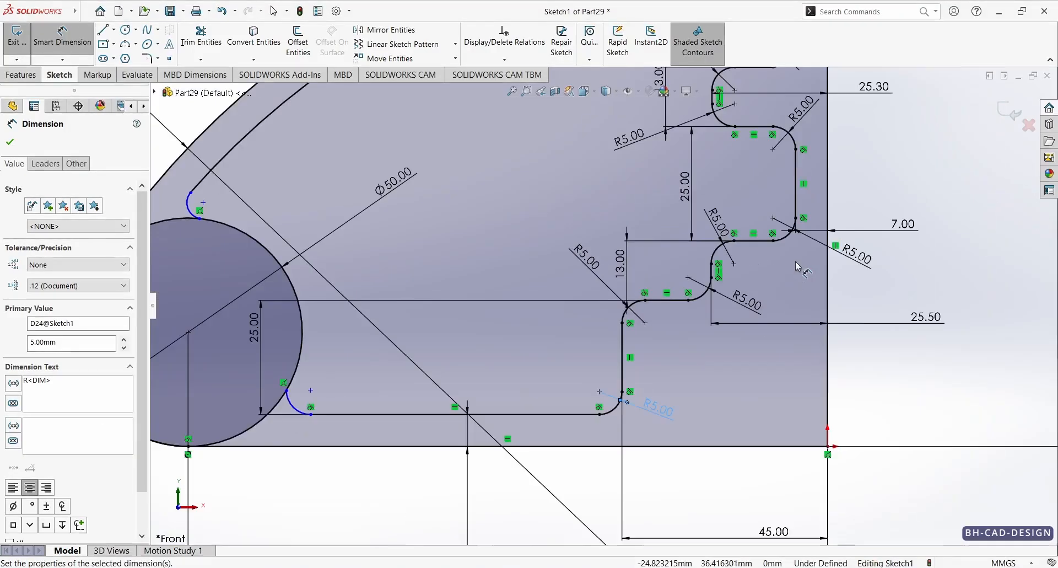
scroll(720, 227, "down", 2)
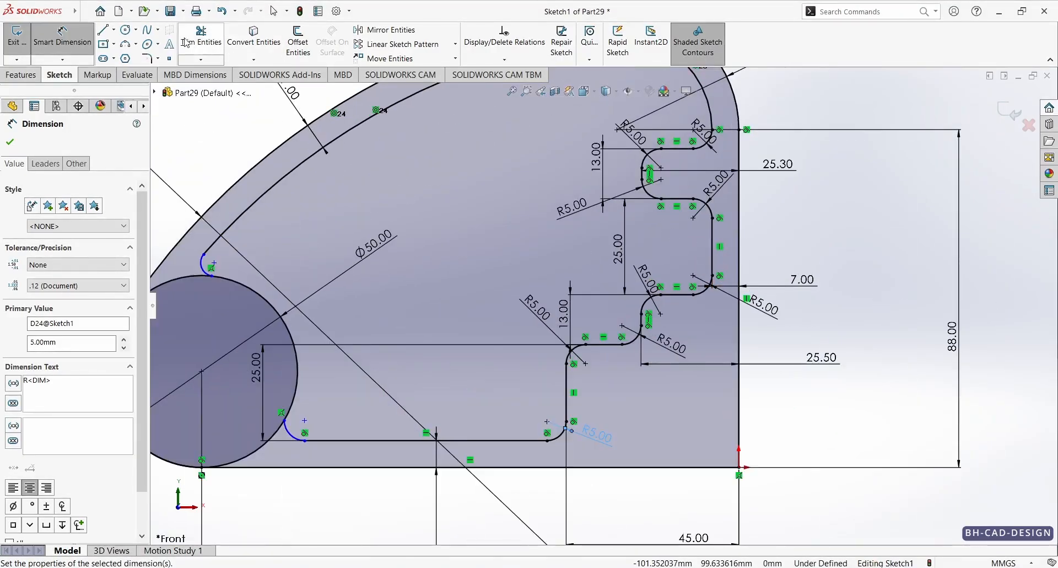
left_click(125, 31)
left_click(114, 30)
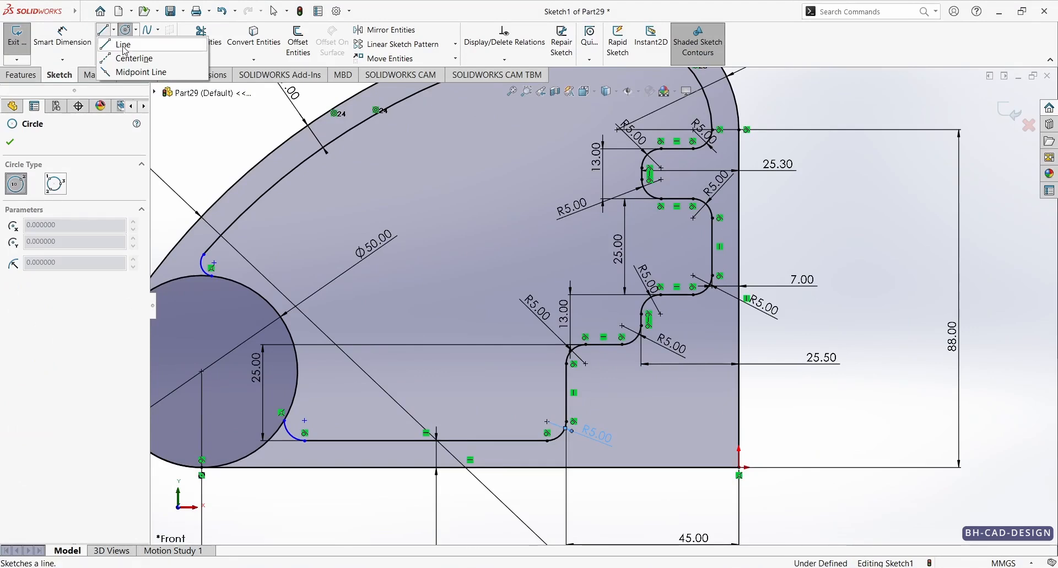
left_click(153, 59)
scroll(634, 200, "down", 6)
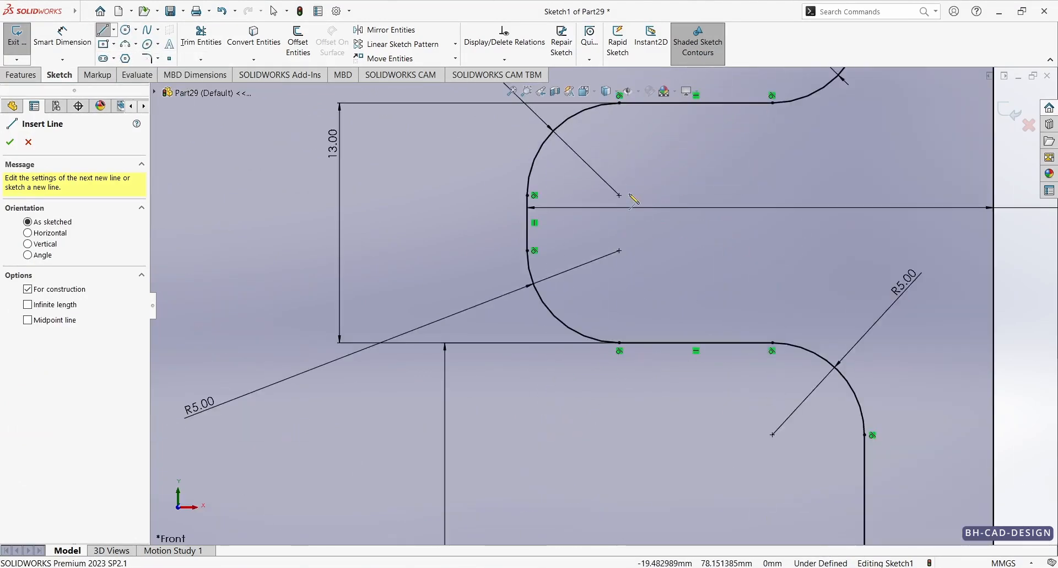
left_click(527, 222)
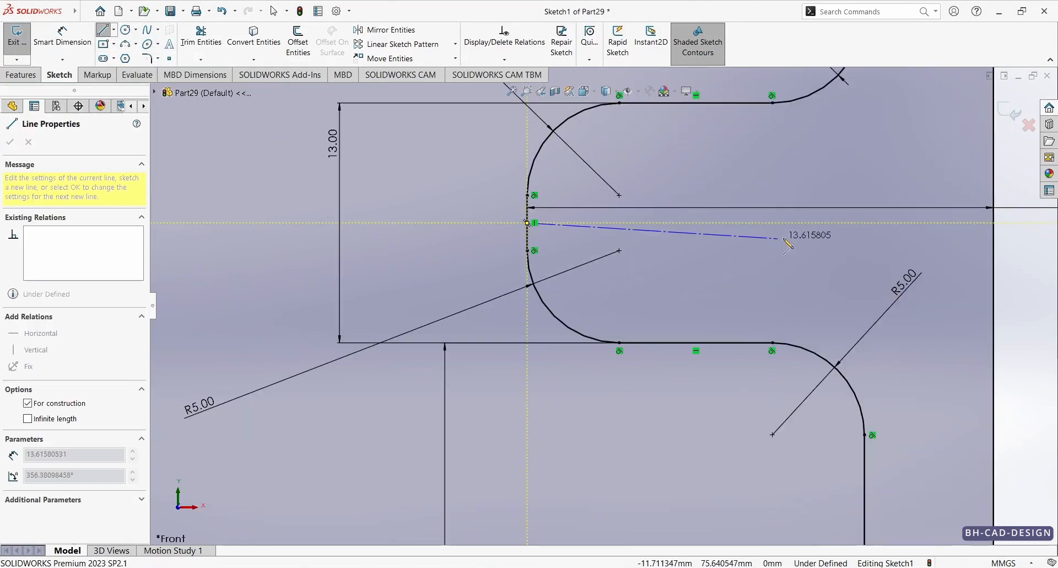
left_click(983, 223)
key("Escape")
Step: Sketch two circles centred on the notch centerline, an inner one about 7.6 mm in diameter and another near the outer vertical edge
left_click(125, 30)
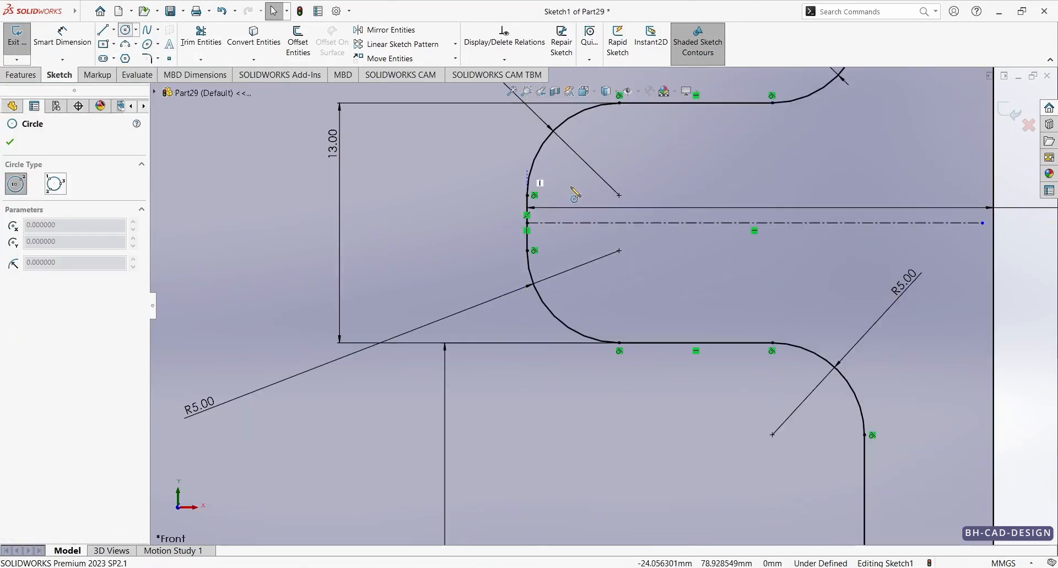
left_click(634, 223)
left_click(689, 180)
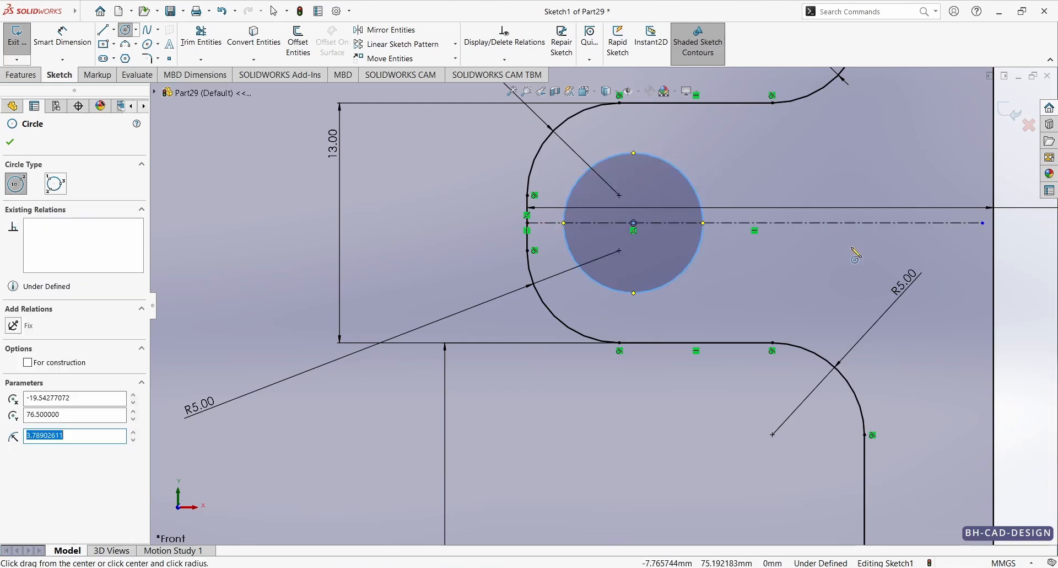
left_click(914, 223)
left_click(945, 177)
key("Escape")
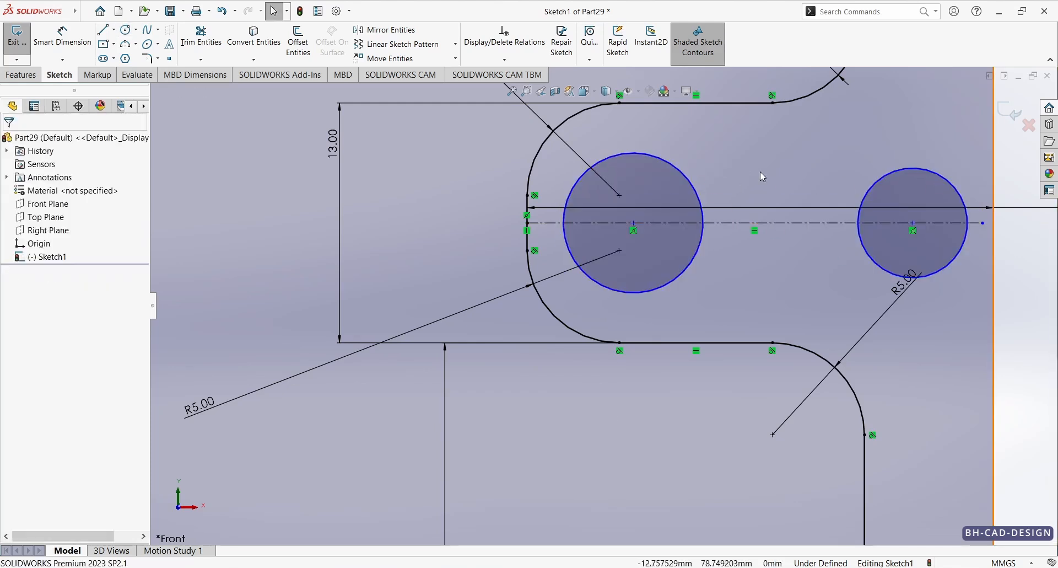
left_click(761, 172)
key("Escape")
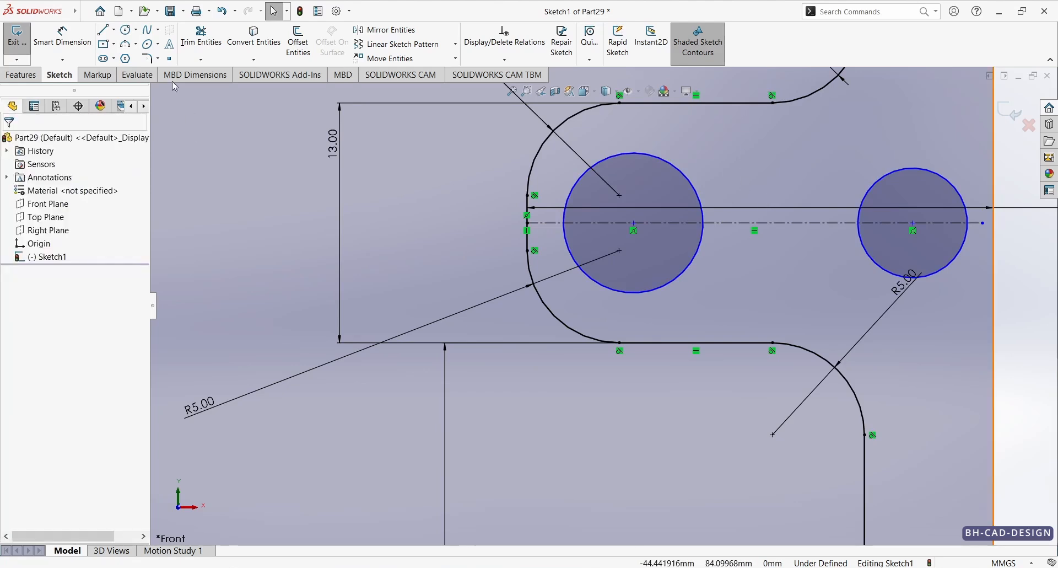
Step: Check the hole size in the reference drawing and dimension the inner circle's diameter as 6.5 mm
left_click(67, 43)
left_click(541, 567)
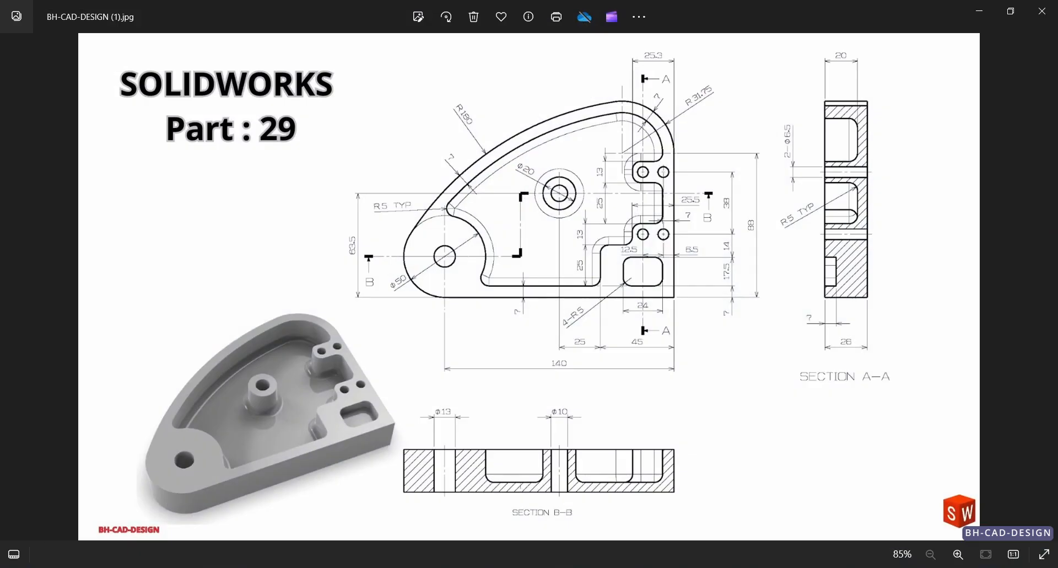
key("alt+Tab")
left_click(696, 259)
left_click(755, 268)
type("6")
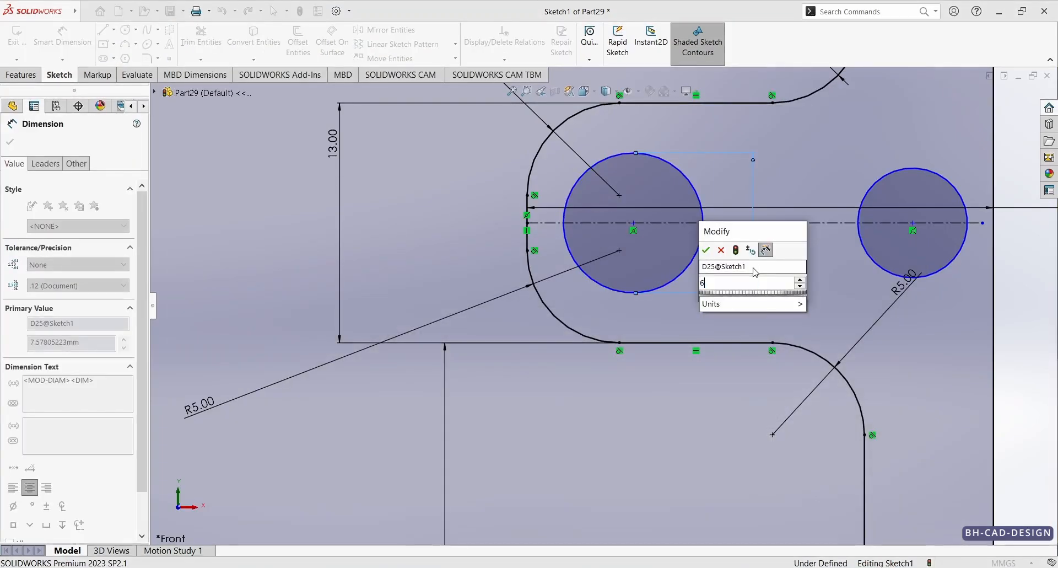
type(".5")
key("Return")
key("Escape")
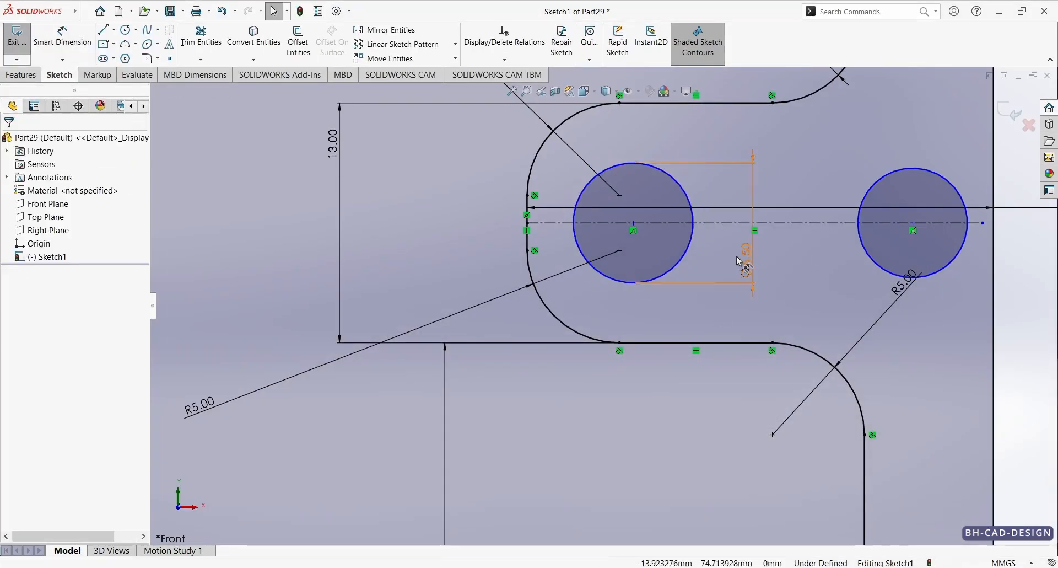
Step: Apply an Equal relation between the two circles on the notch centerline
left_click(685, 251)
left_click(881, 274, "ctrl")
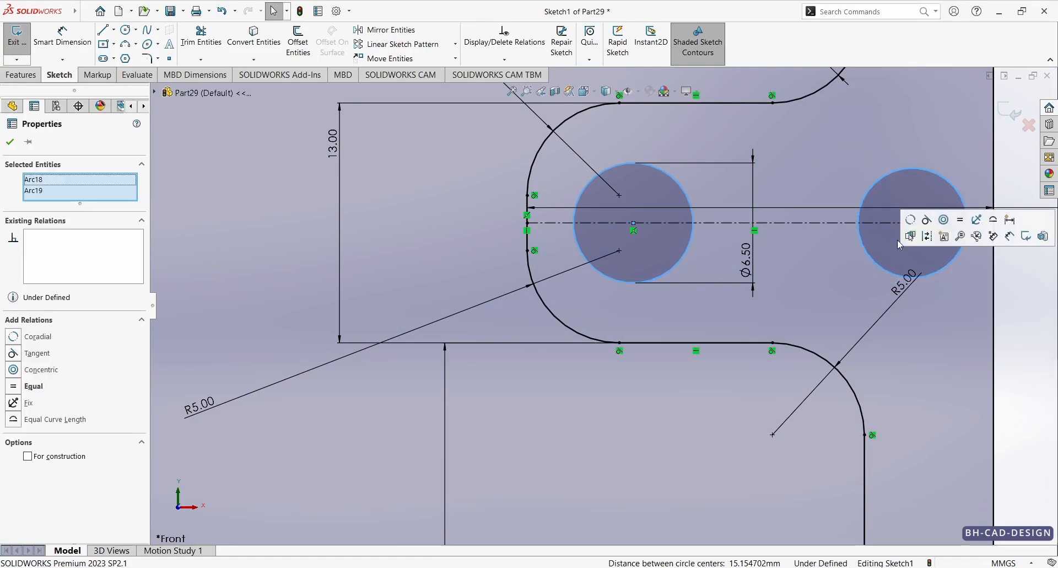
left_click(938, 230)
scroll(901, 268, "up", 2)
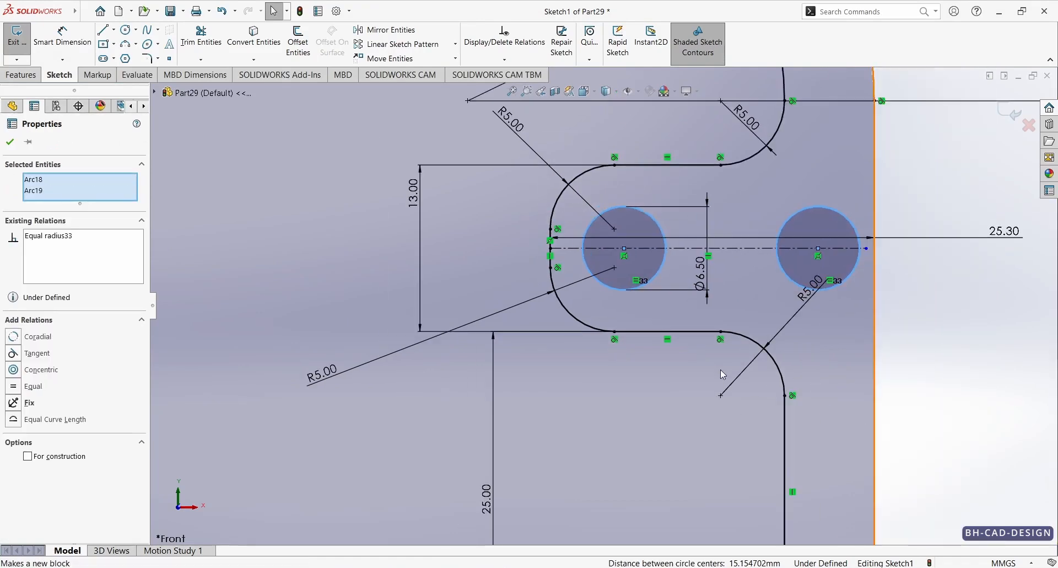
left_click(663, 345)
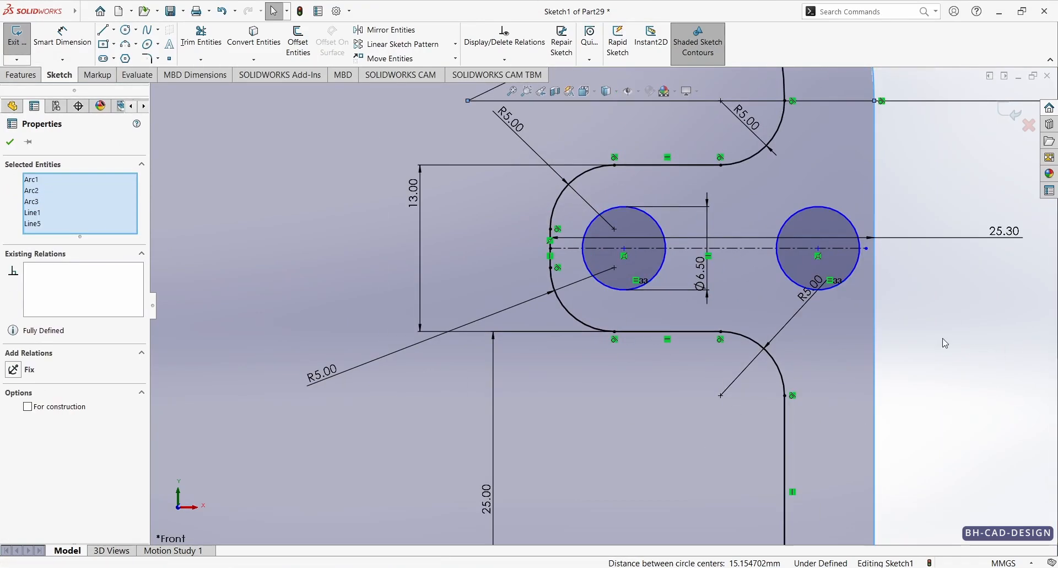
Step: Dimension the horizontal distance between the two circle centres as 12.5 mm
right_click_drag(946, 342, 942, 273)
left_click(653, 282)
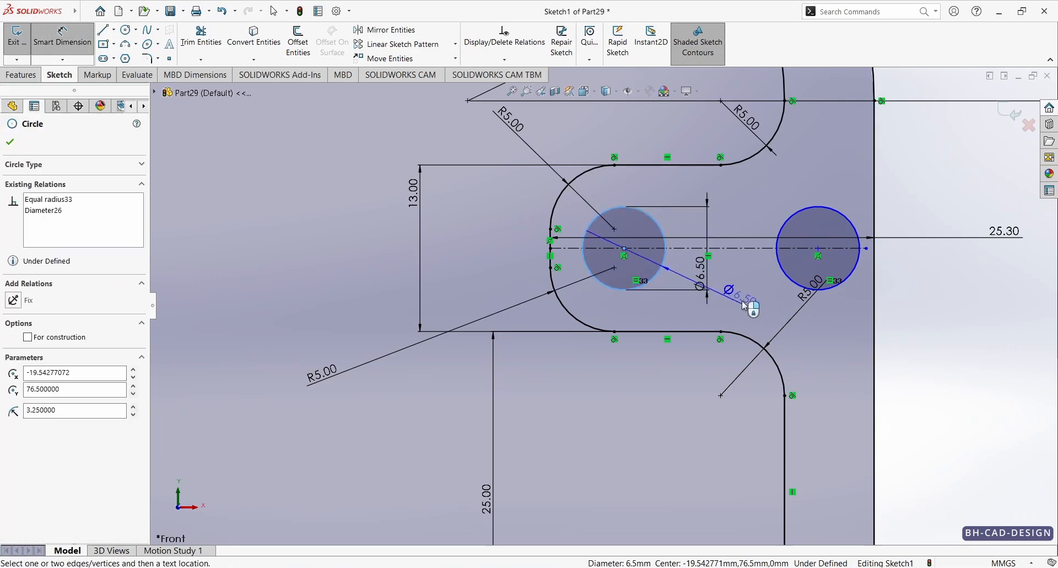
left_click(793, 283)
left_click(723, 477)
type("12.5")
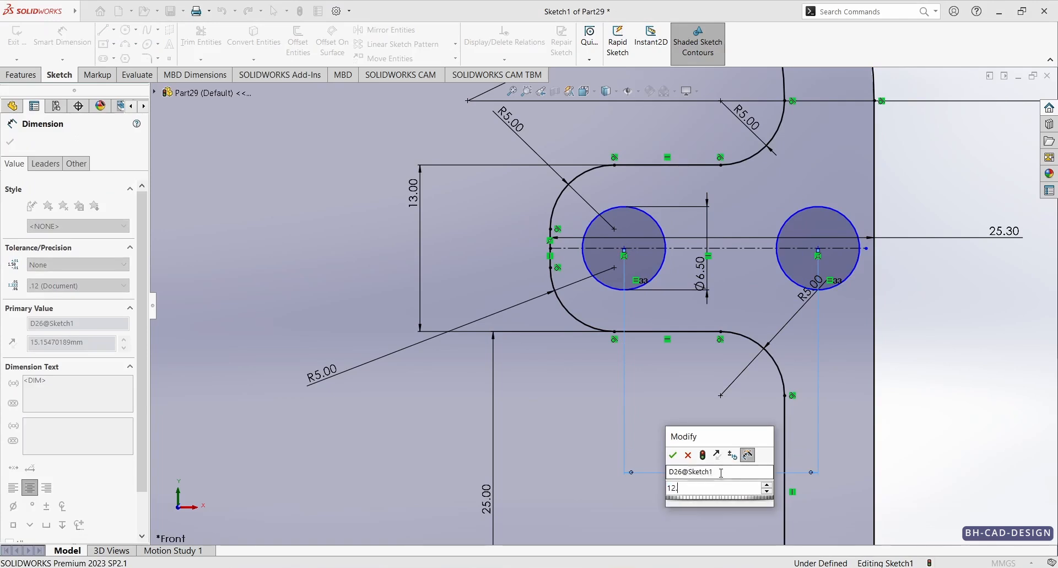
key("Return")
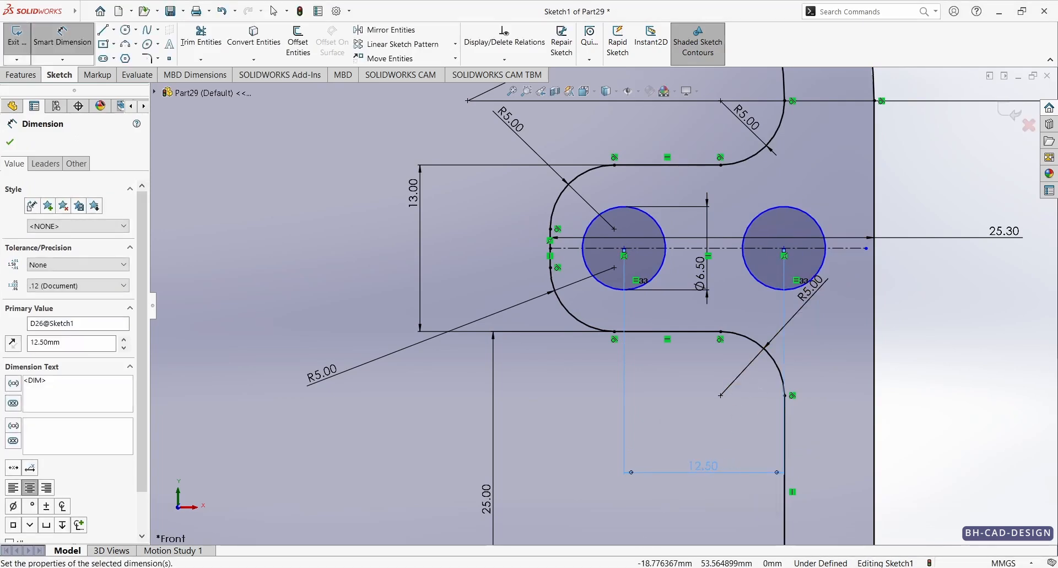
Step: Check the reference drawing and dimension the distance from the outer circle's centre to the profile's vertical edge as 6.5 mm
key("alt+Tab")
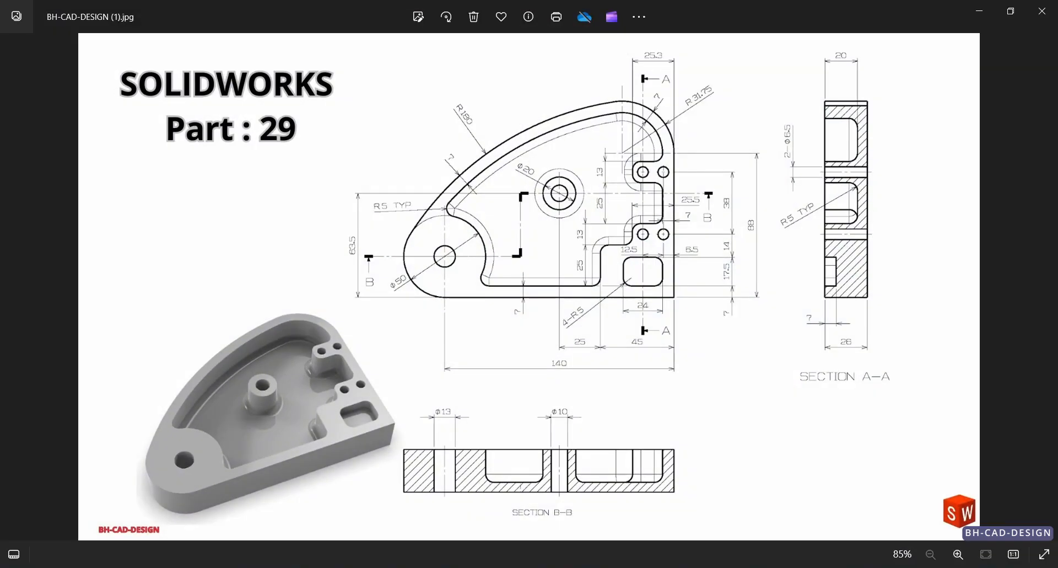
key("alt+Tab")
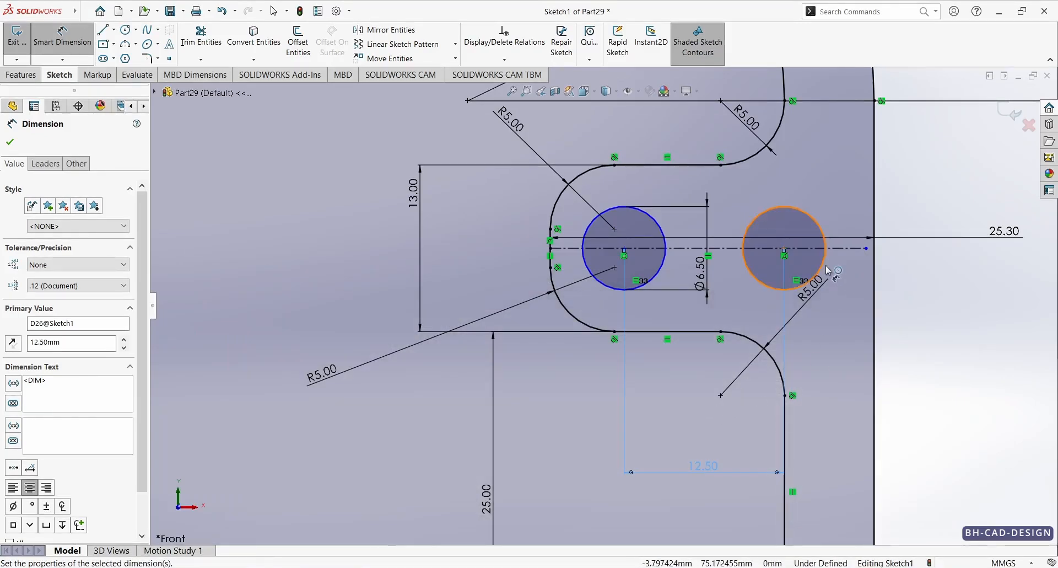
left_click(828, 271)
left_click(873, 292)
left_click(921, 364)
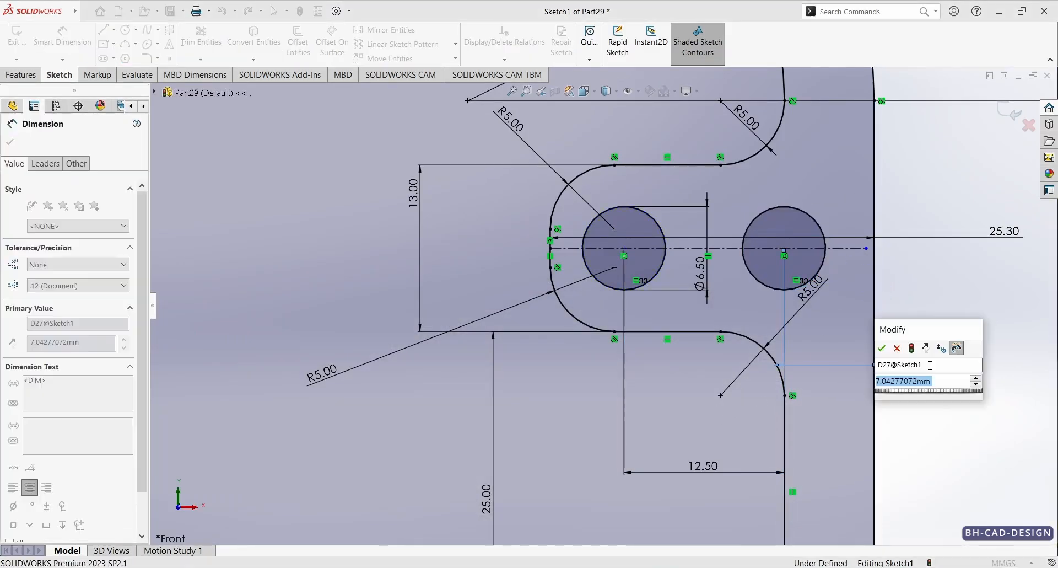
type("6.5")
key("Return")
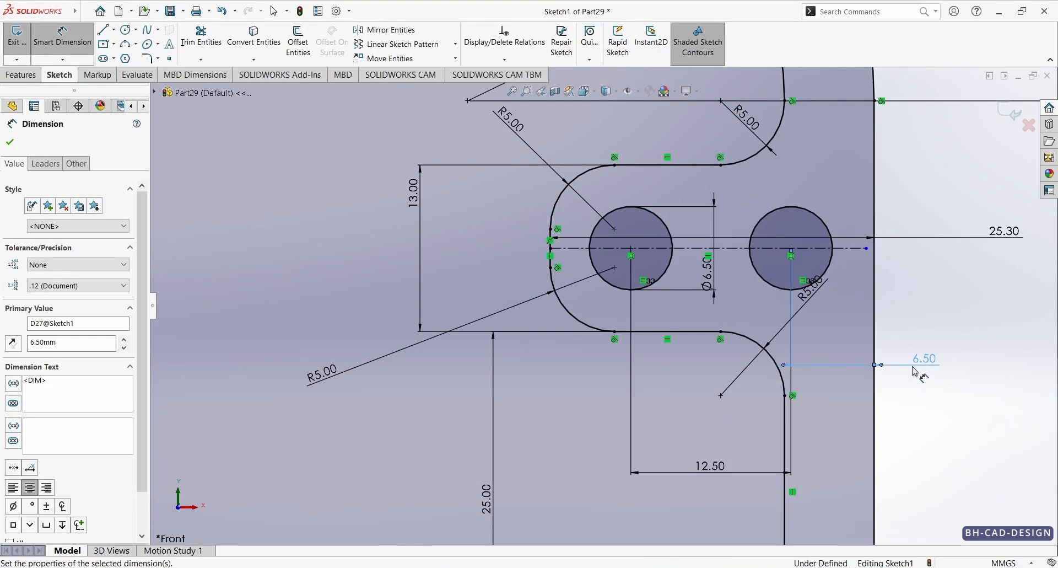
scroll(915, 373, "up", 5)
key("Escape")
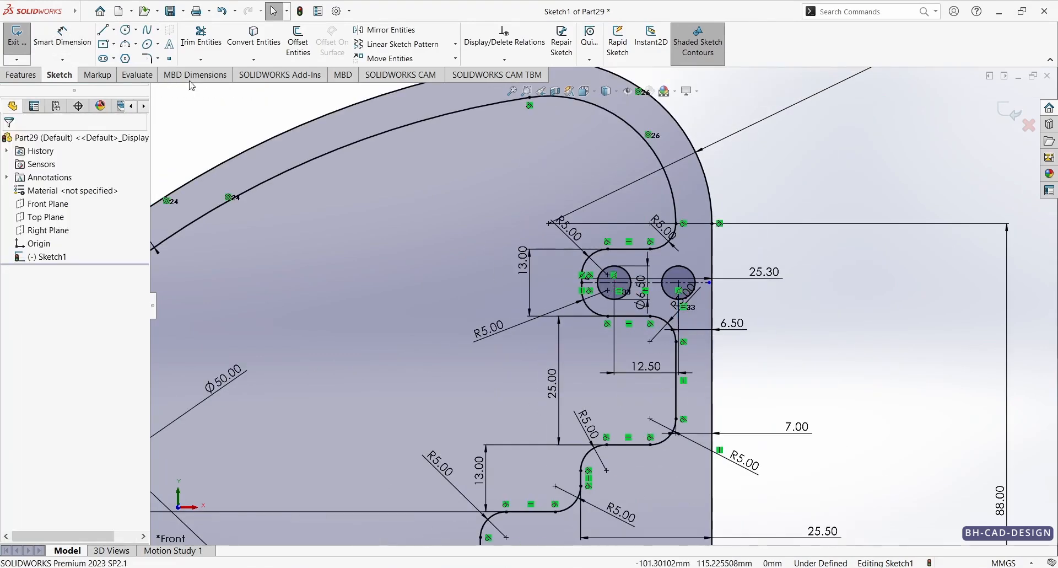
Step: Sketch a horizontal centerline below the two circles, crossing the 25 mm vertical pocket section and extending past the outer edge
left_click(114, 31)
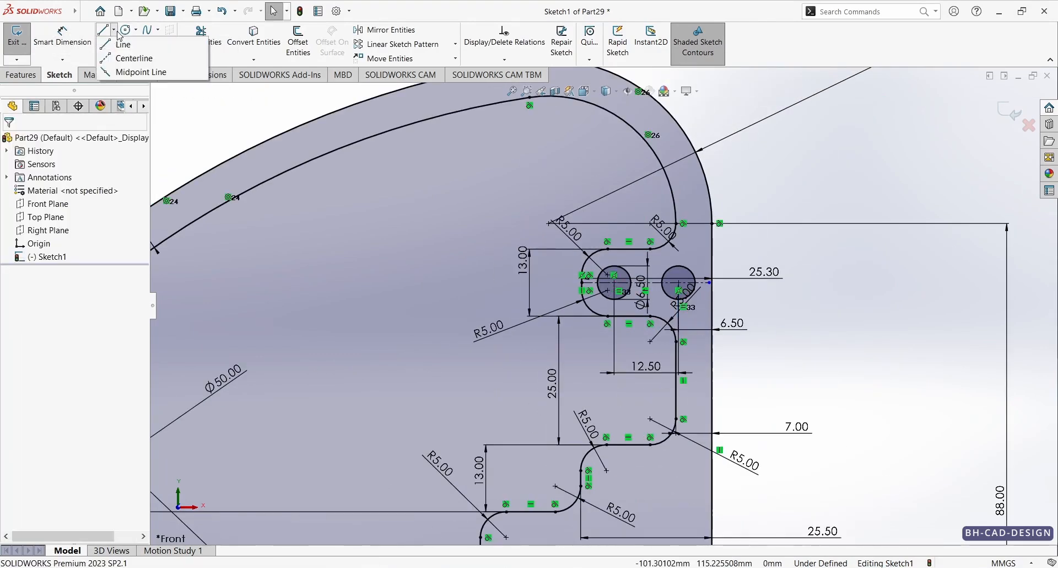
left_click(132, 58)
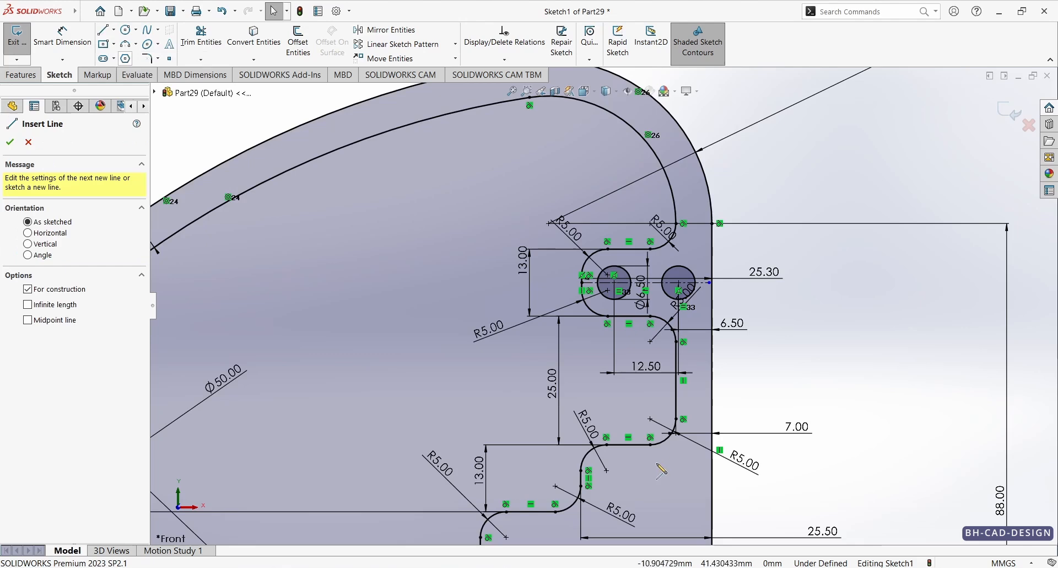
left_click(587, 386)
left_click(750, 386)
key("Escape")
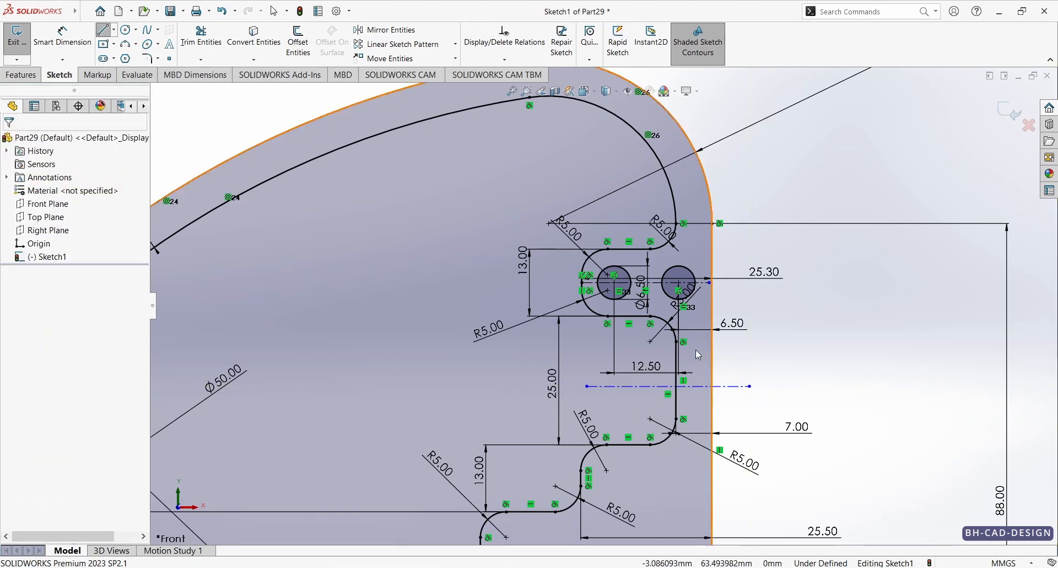
Step: Add a doubled 38 mm dimension from the outer circle's centre across the lower centerline, using the hole spacing in the reference drawing
right_click_drag(787, 329, 741, 251)
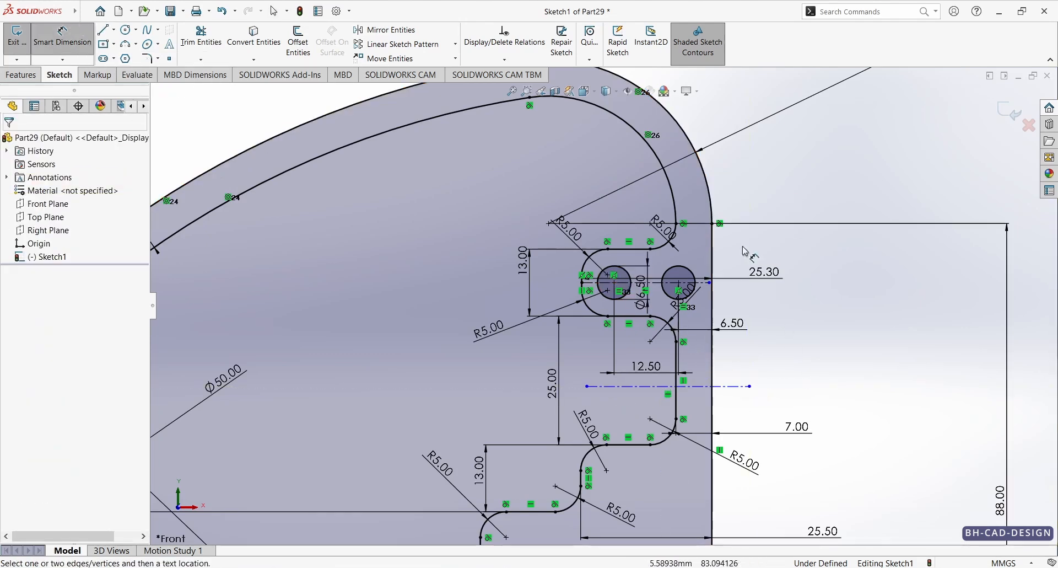
left_click(692, 273)
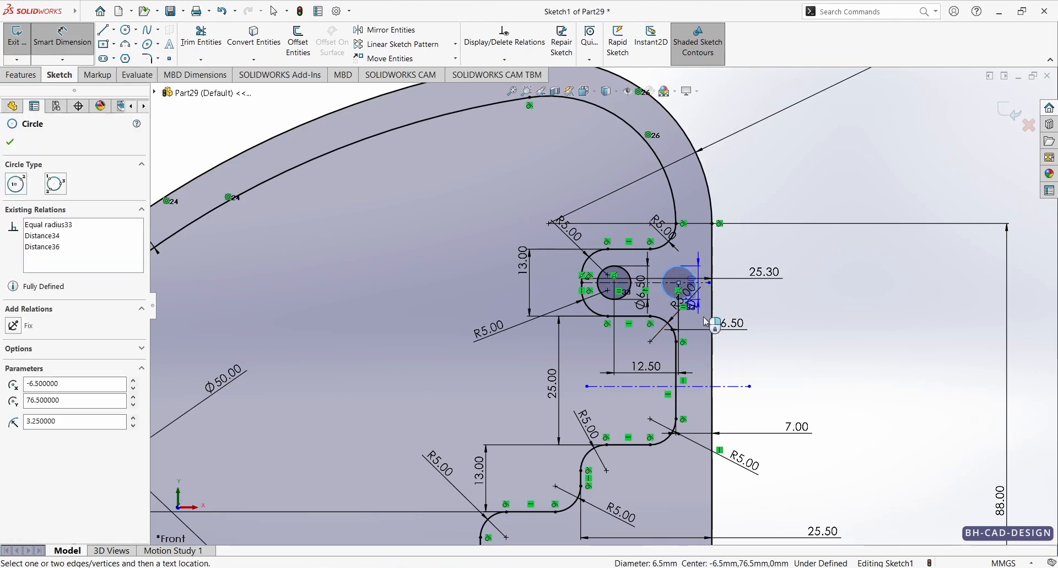
left_click(727, 387)
left_click(796, 386)
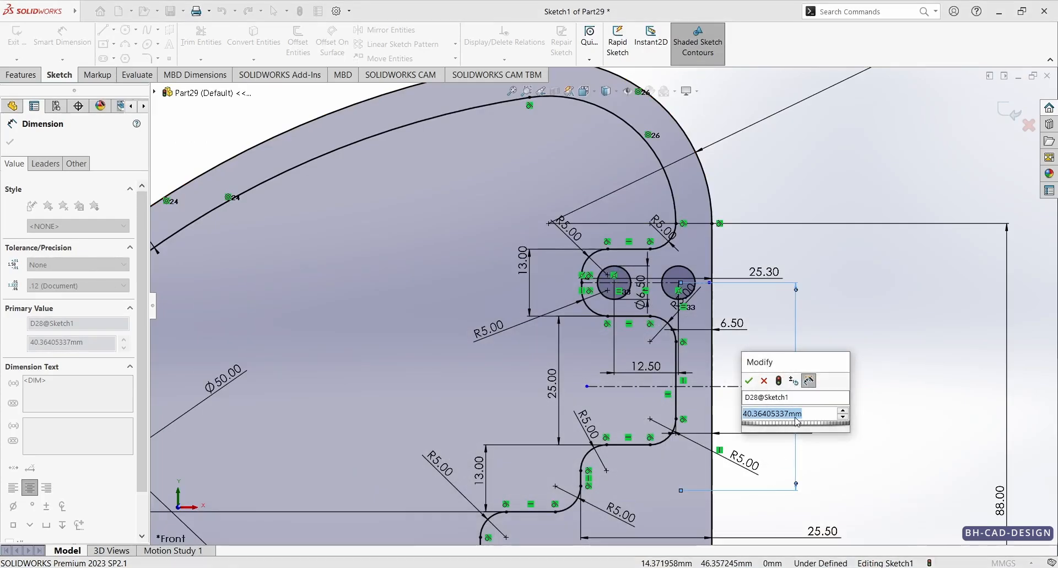
type("3")
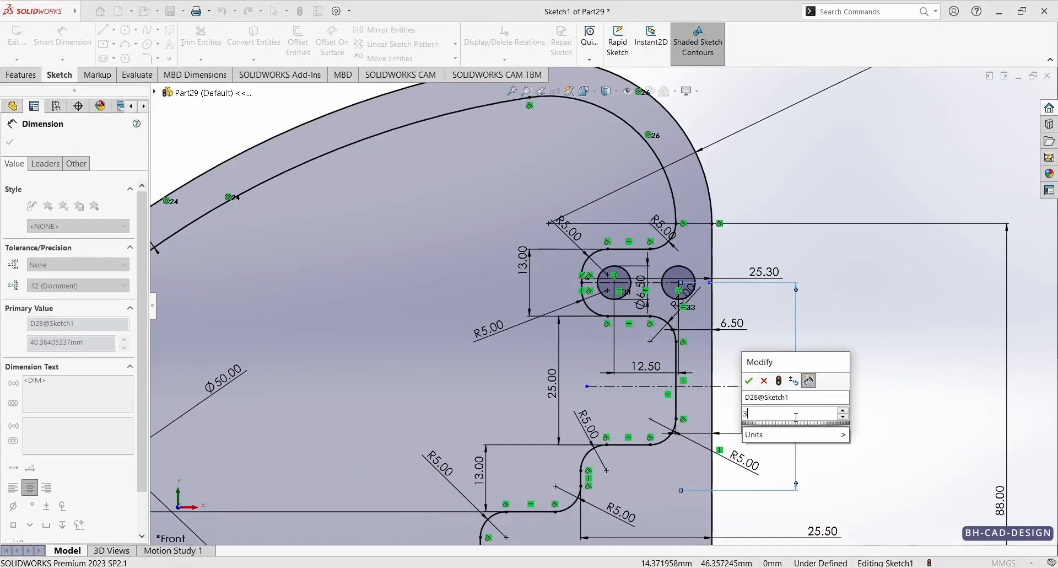
type("8")
key("Return")
key("Escape")
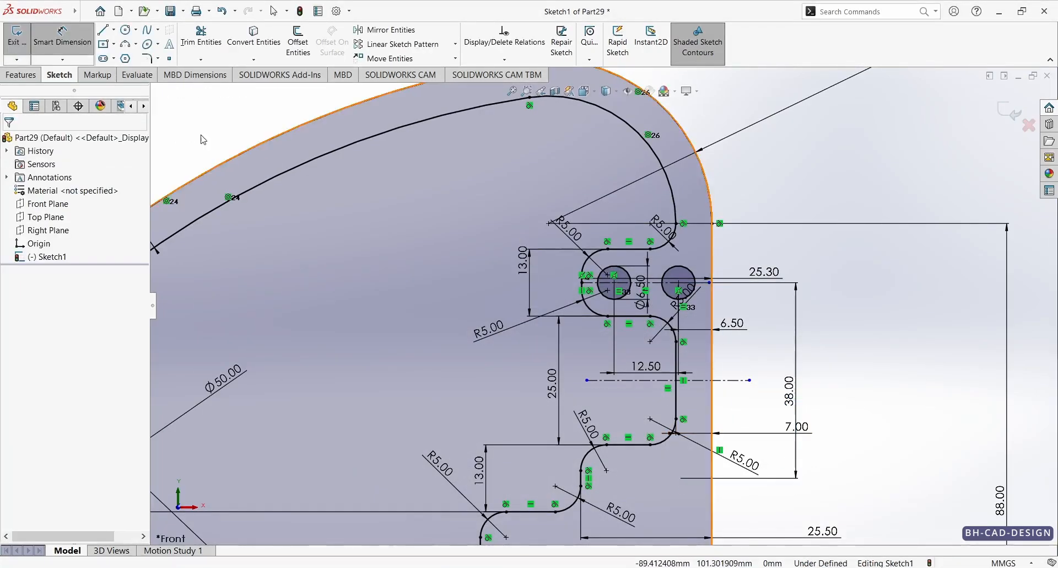
Step: Mirror both 6.5 mm circles about the lower horizontal centerline, keeping the originals
left_click(386, 29)
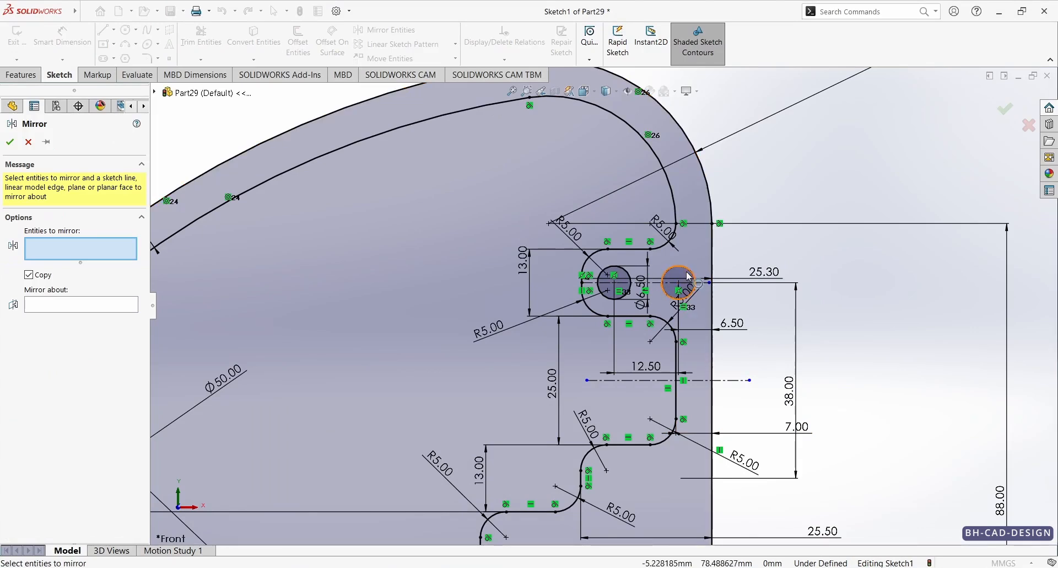
left_click(677, 282)
left_click(617, 284)
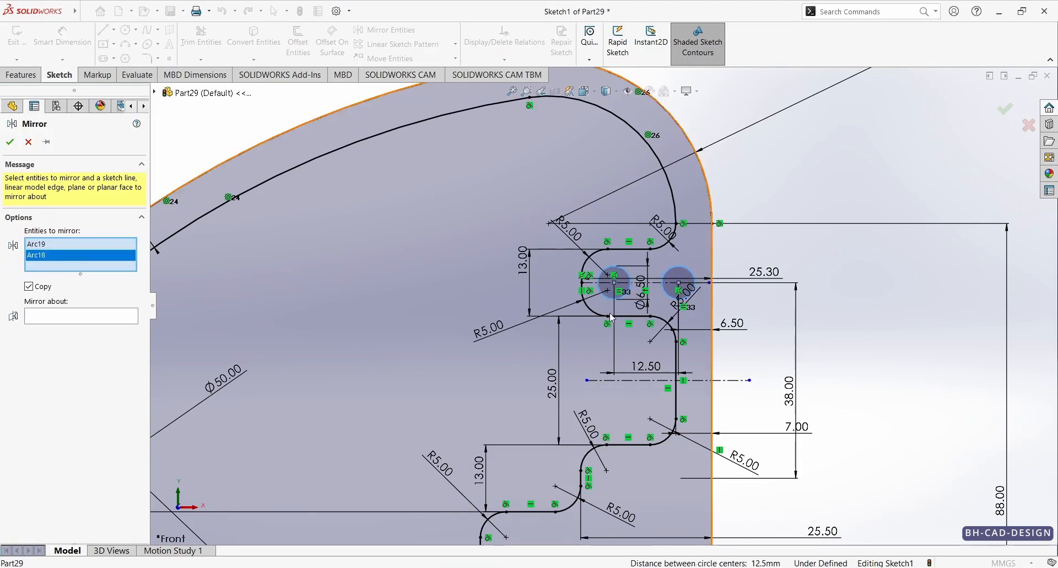
left_click(108, 316)
left_click(728, 383)
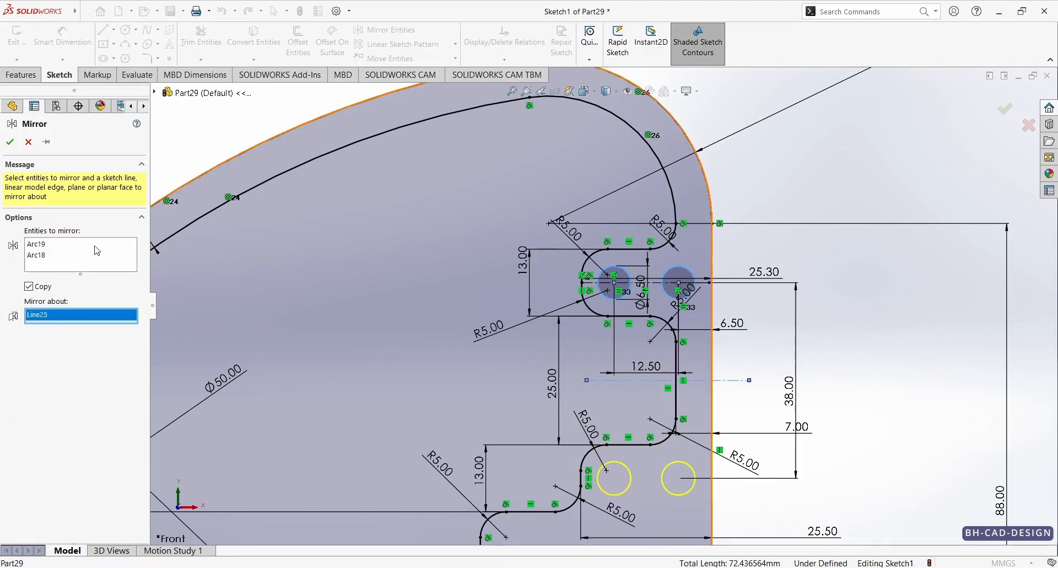
left_click(10, 141)
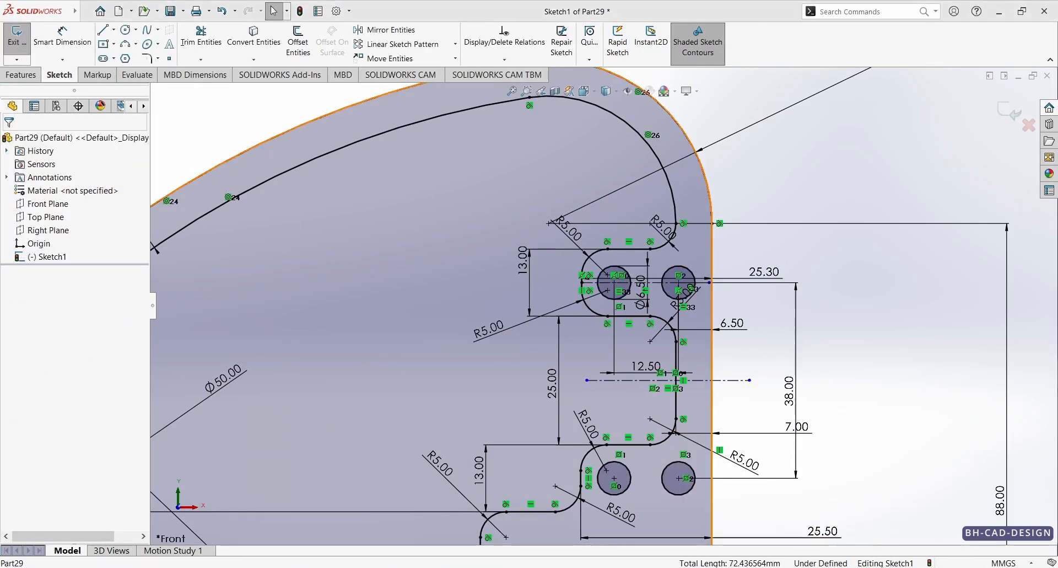
Step: Sketch a centre rectangle about 30.5 by 12 mm below the lower holes, its outer edge aligned with the outer hole's centre
key("alt+Tab")
key("alt+Tab")
scroll(601, 302, "up", 4)
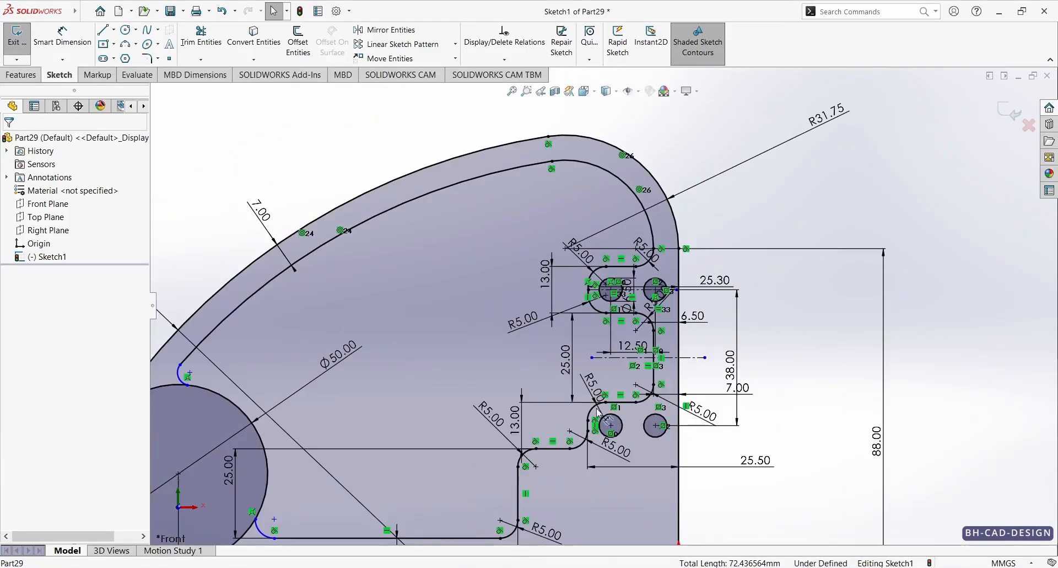
left_click(104, 44)
scroll(577, 420, "down", 2)
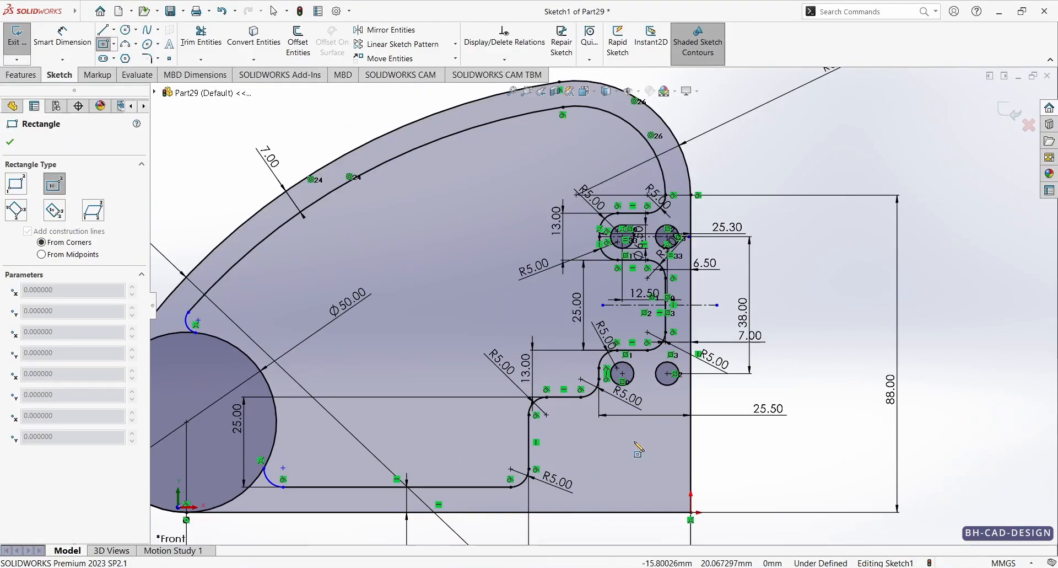
left_click(613, 461)
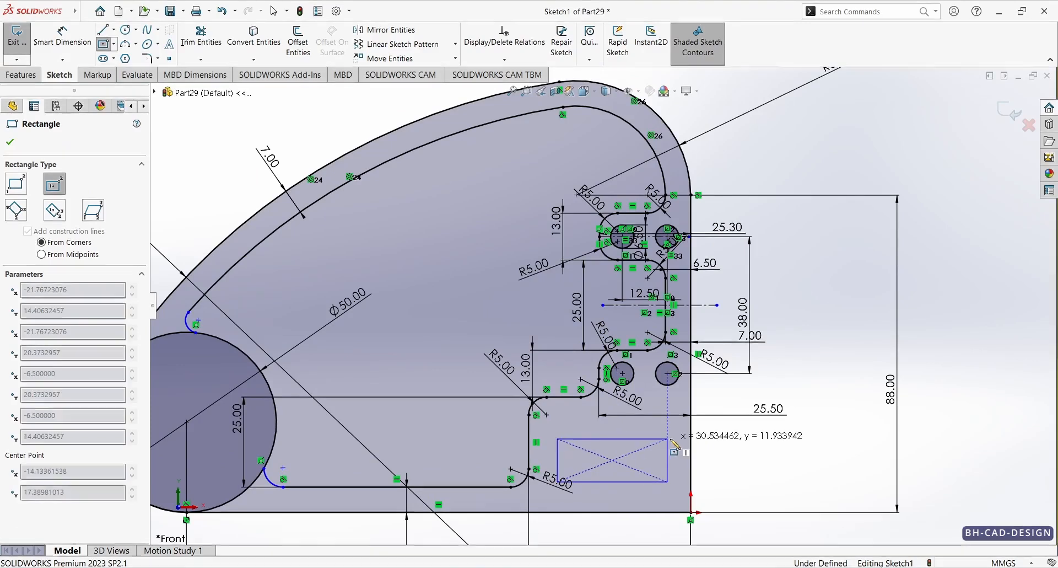
left_click(668, 439)
Step: Dimension the rectangle from the reference drawing with a height of 17.5 mm and a width of 24 mm
right_click_drag(711, 433, 721, 398)
key("alt+Tab")
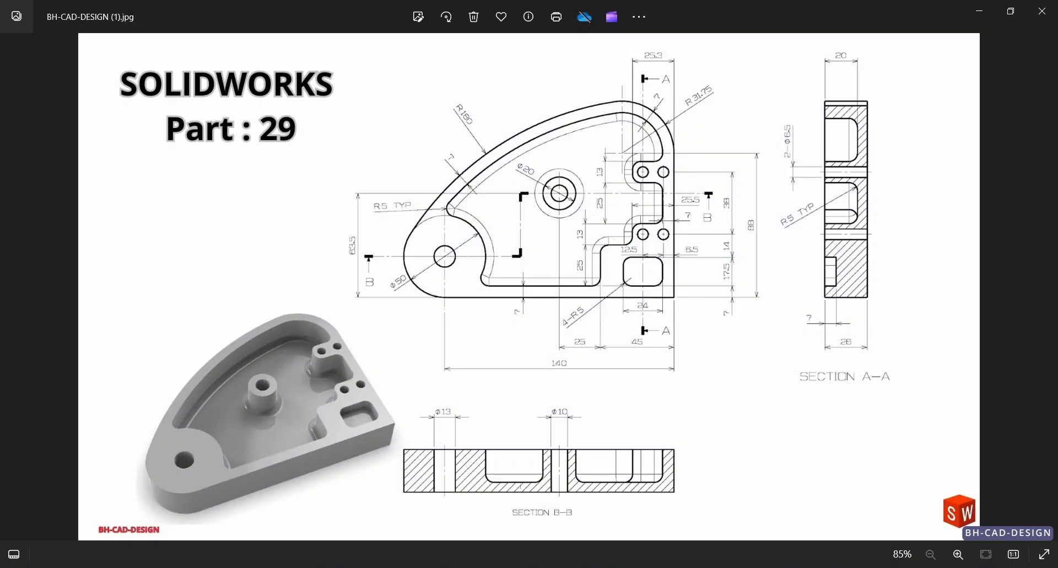
key("alt+Tab")
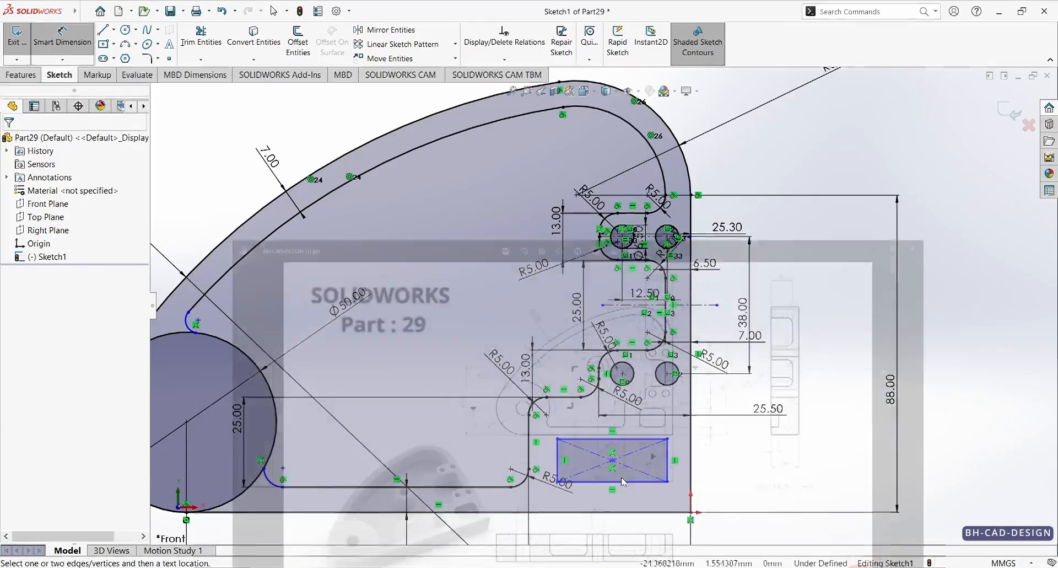
left_click(668, 461)
left_click(733, 465)
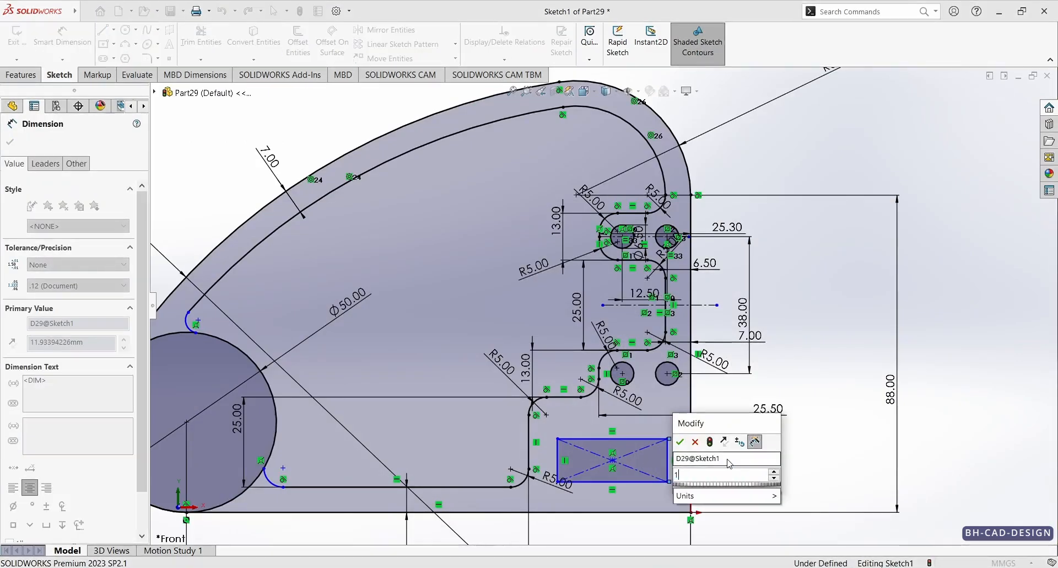
type("17.5")
key("Return")
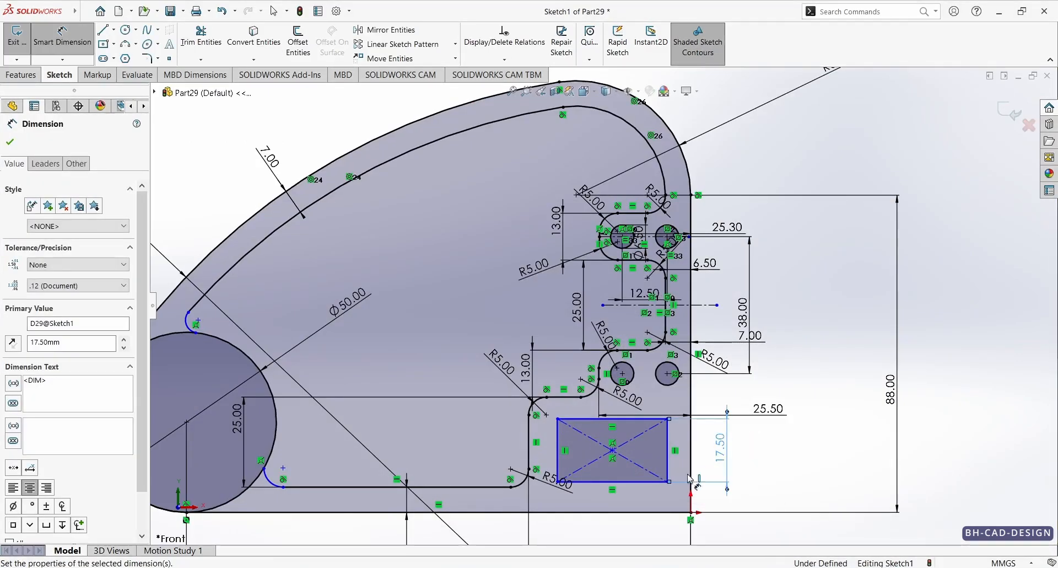
left_click(634, 481)
left_click(639, 530)
type("24")
key("Return")
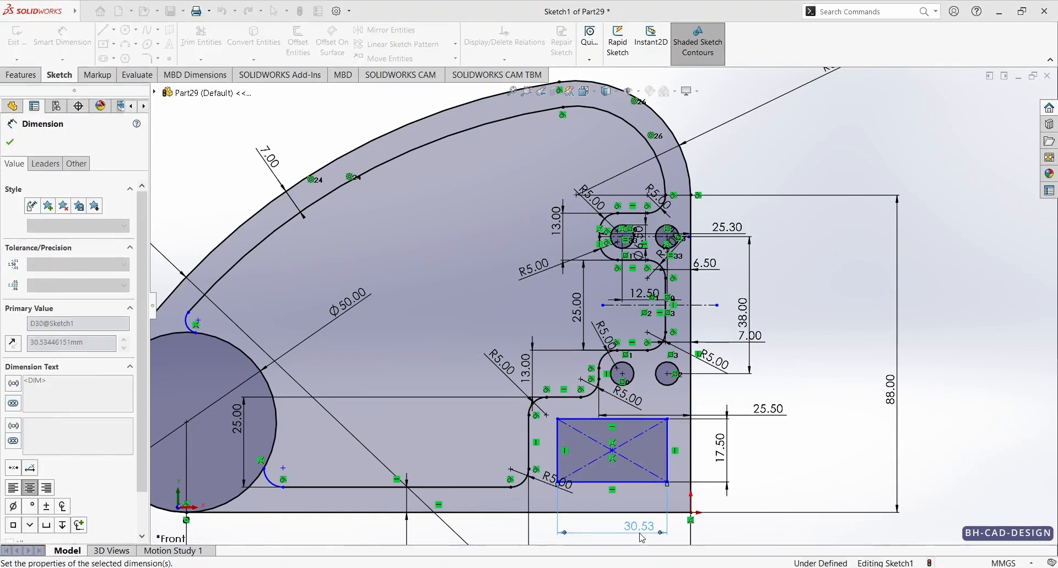
Step: Check the reference drawing and set the distance from the rectangle's outer side to the profile's vertical edge to 7 mm
key("alt+Tab")
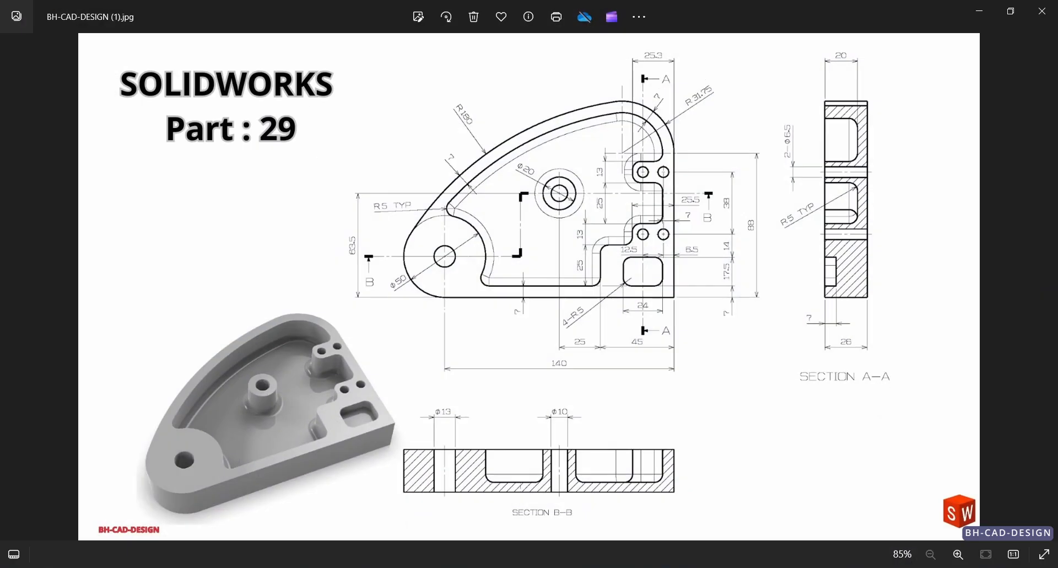
key("alt+Tab")
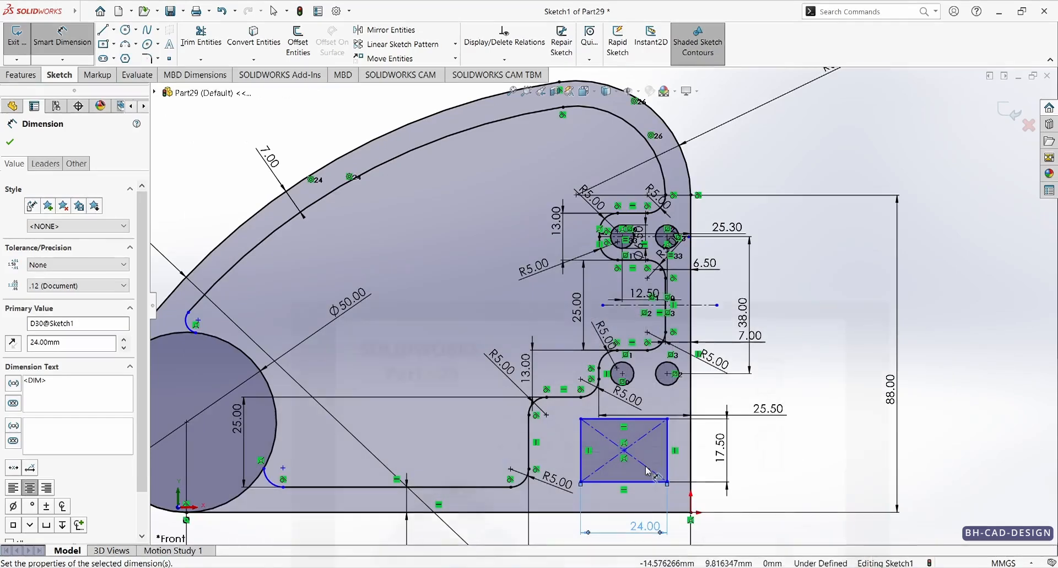
left_click(667, 452)
left_click(691, 454)
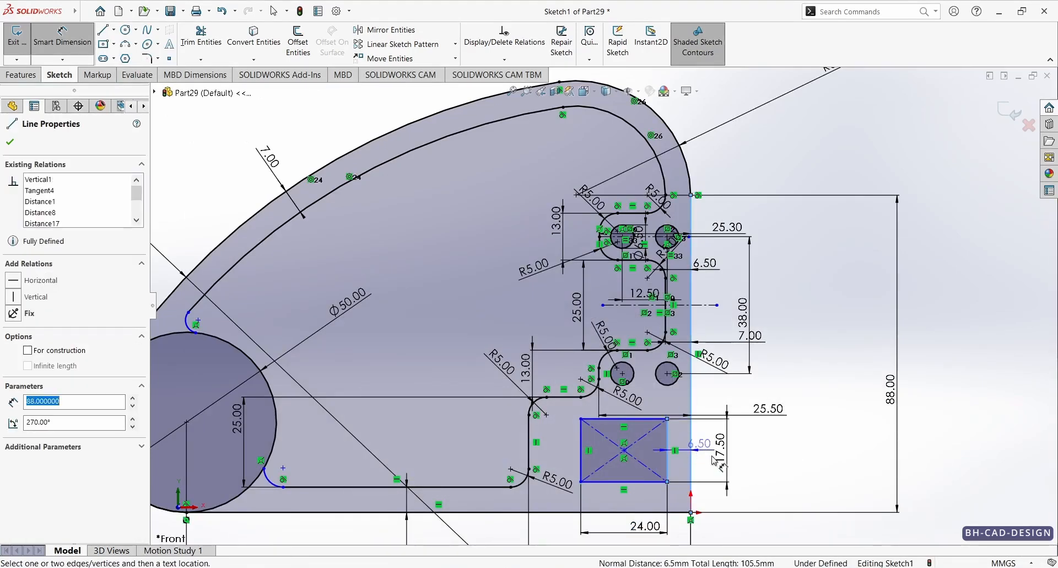
left_click(807, 460)
type("7")
key("Return")
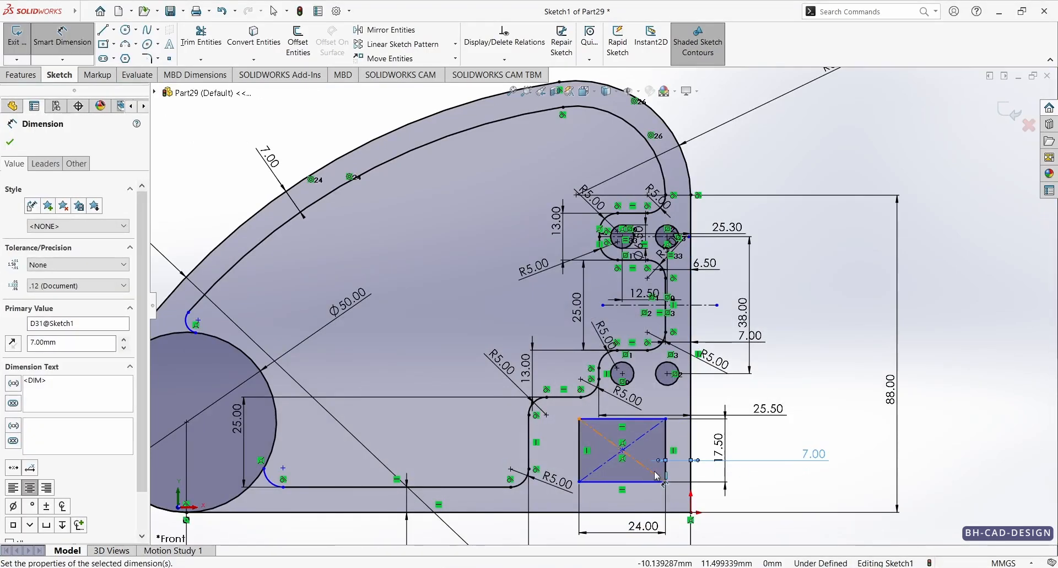
Step: Dimension the rectangle's lower side 7 mm from the profile's bottom edge
left_click(639, 482)
left_click(667, 513)
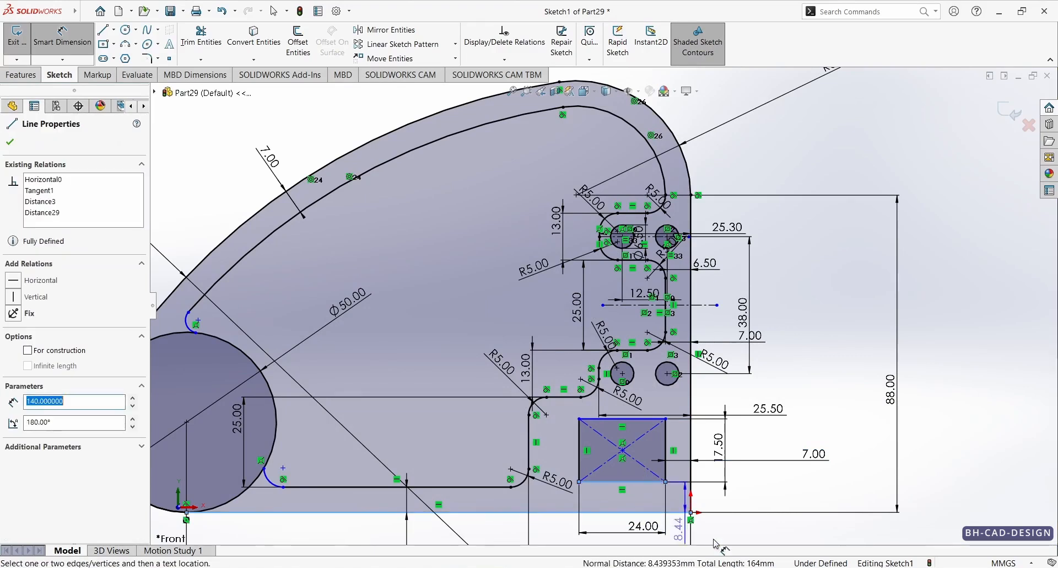
left_click(761, 540)
type("7")
key("Return")
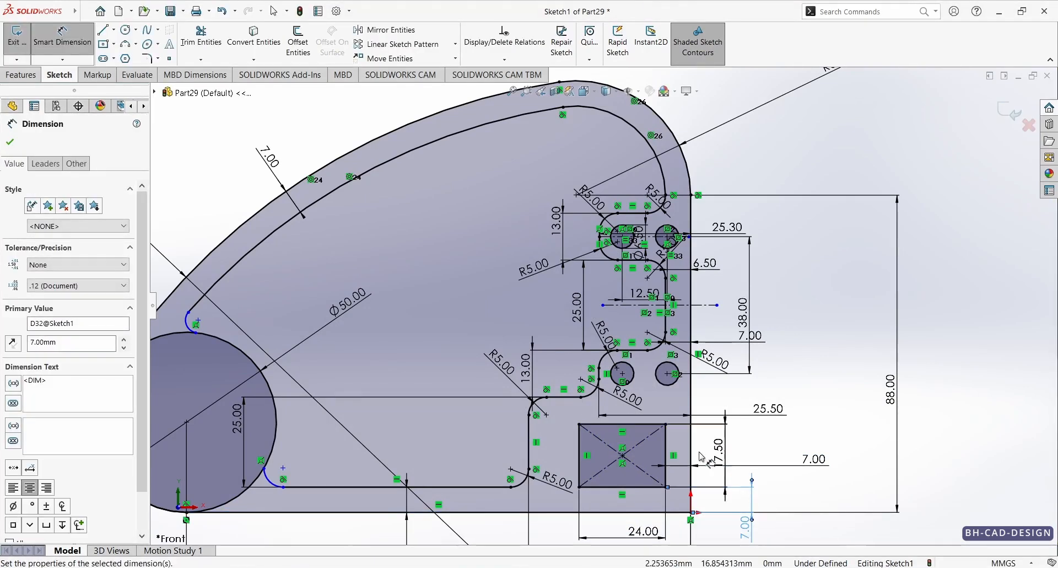
Step: Check the corner radius in the reference drawing and round all four rectangle corners with 5 mm sketch fillets
left_click(147, 58)
key("alt+Tab")
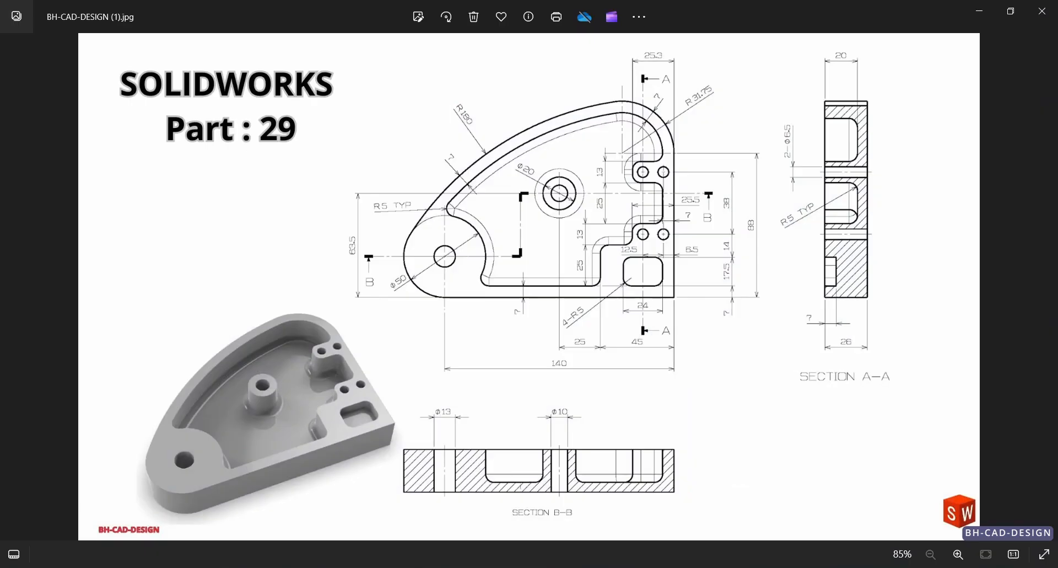
key("alt+Tab")
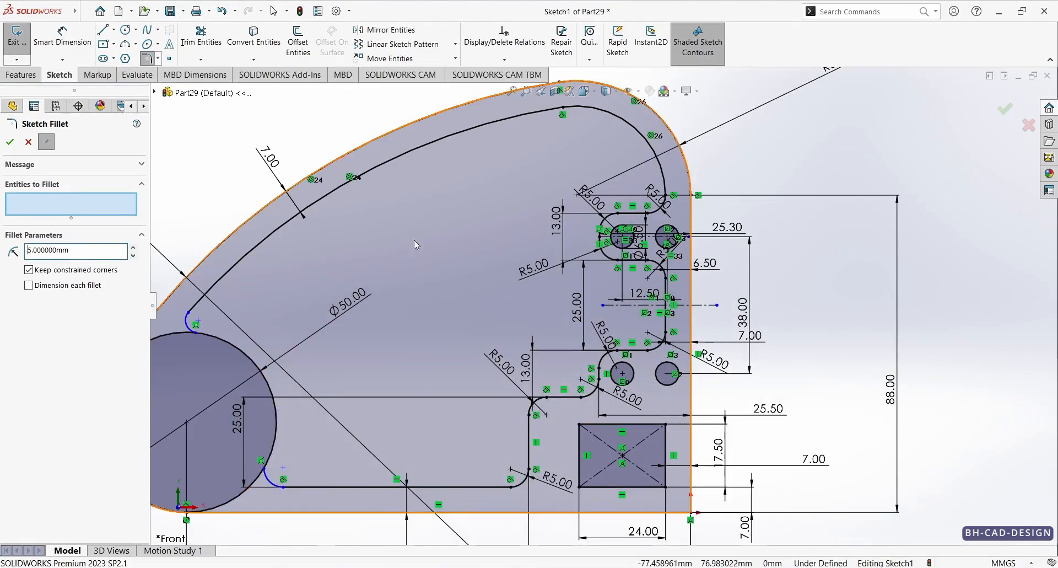
left_click(582, 428)
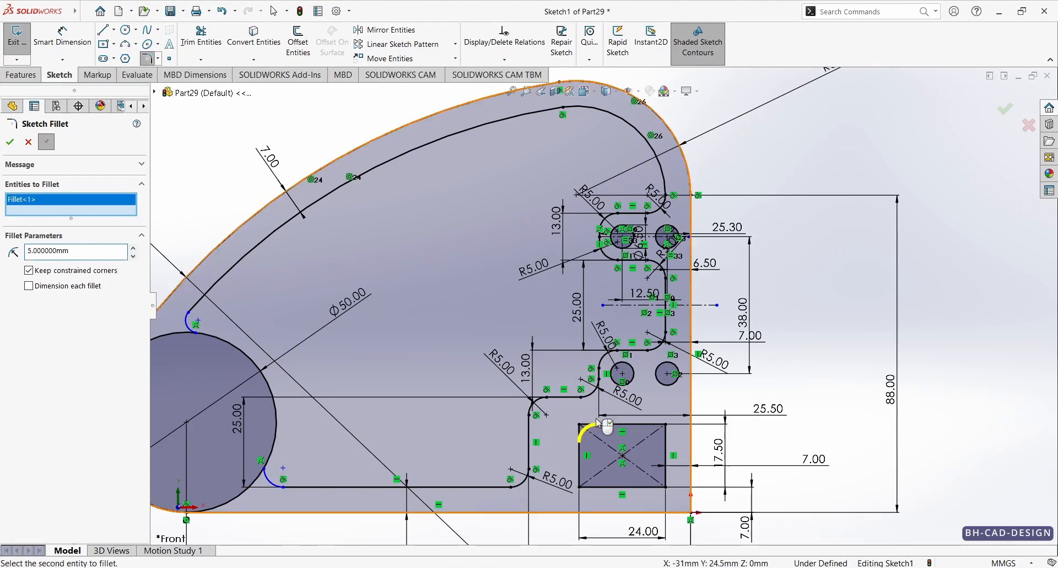
left_click(668, 428)
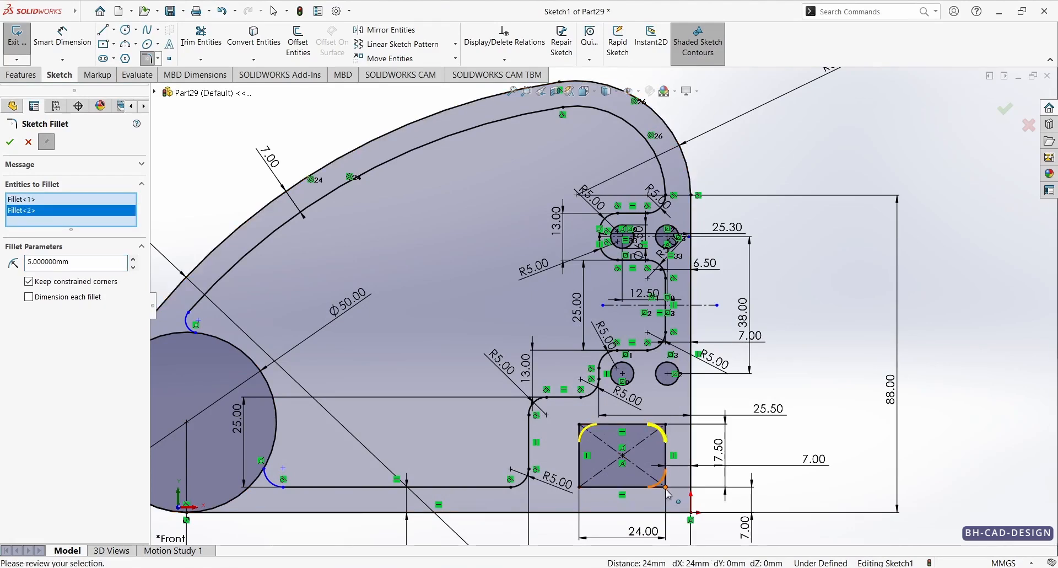
left_click(666, 488)
left_click(579, 486)
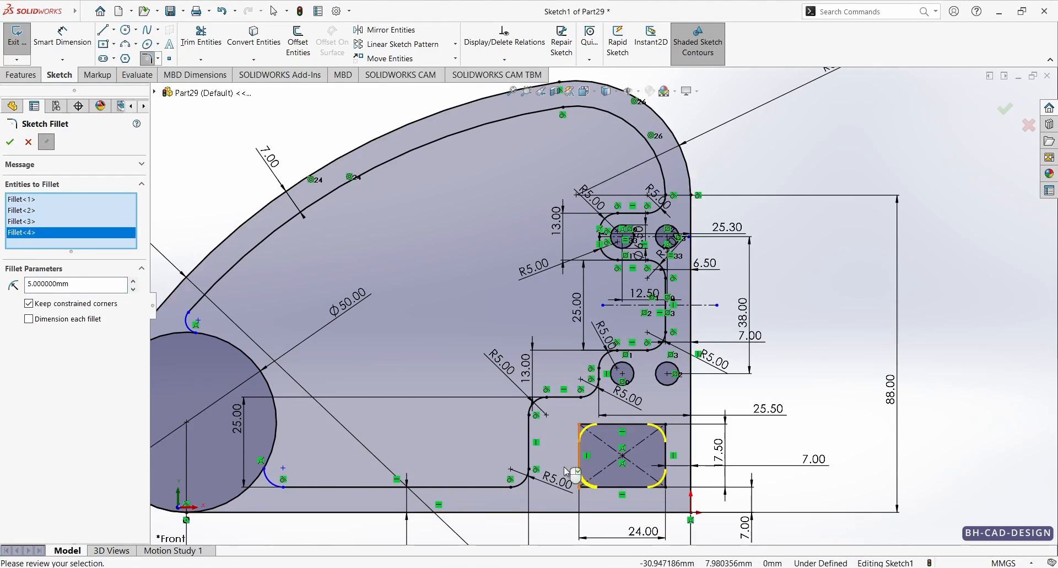
key("Return")
left_click(26, 143)
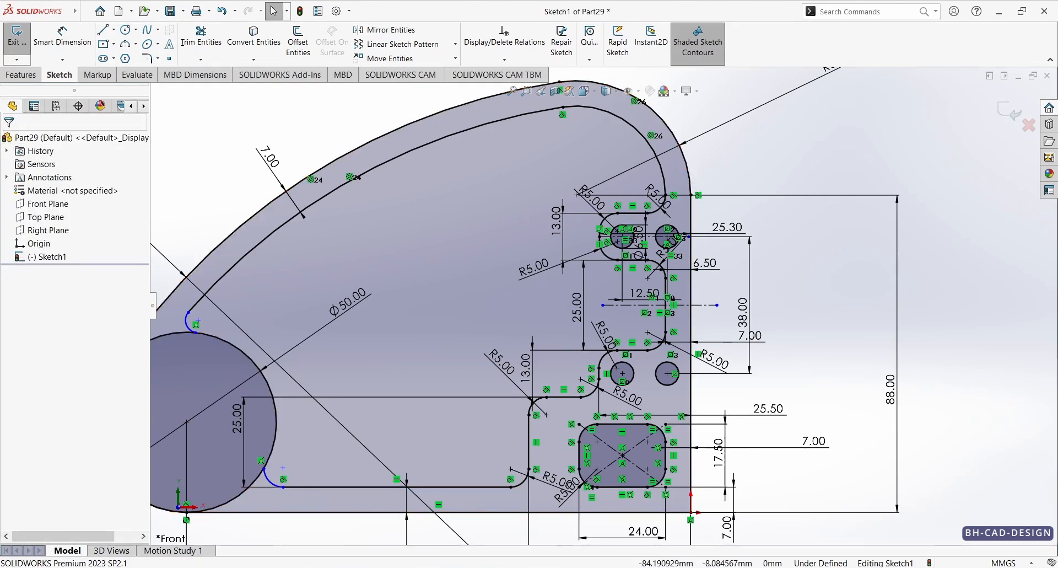
Step: Check the reference drawing and dimension the lower arc joining the 50 mm circle to the pocket's bottom line with a 5 mm radius
key("alt+Tab")
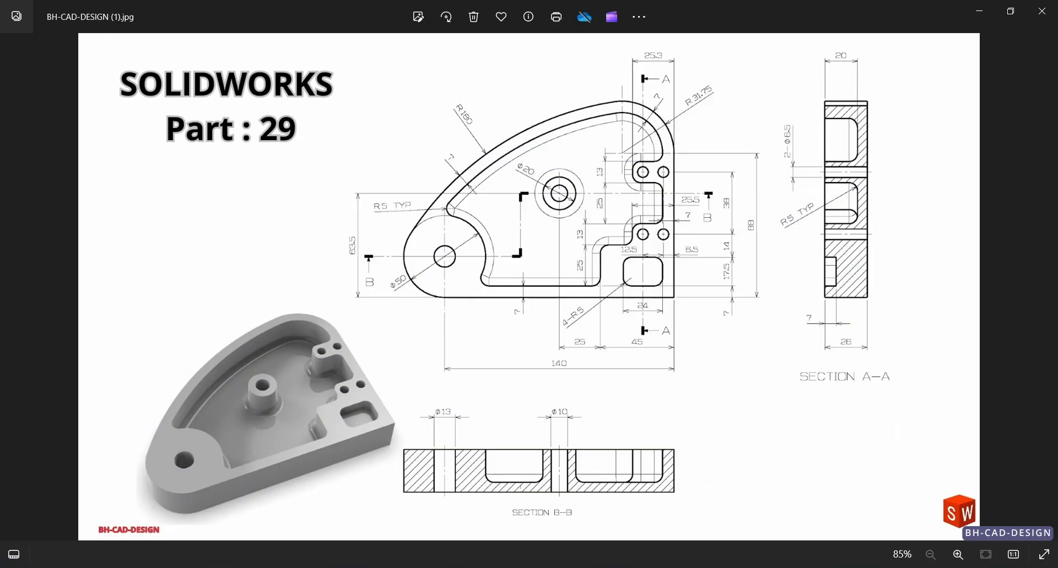
key("alt+Tab")
scroll(343, 357, "up", 5)
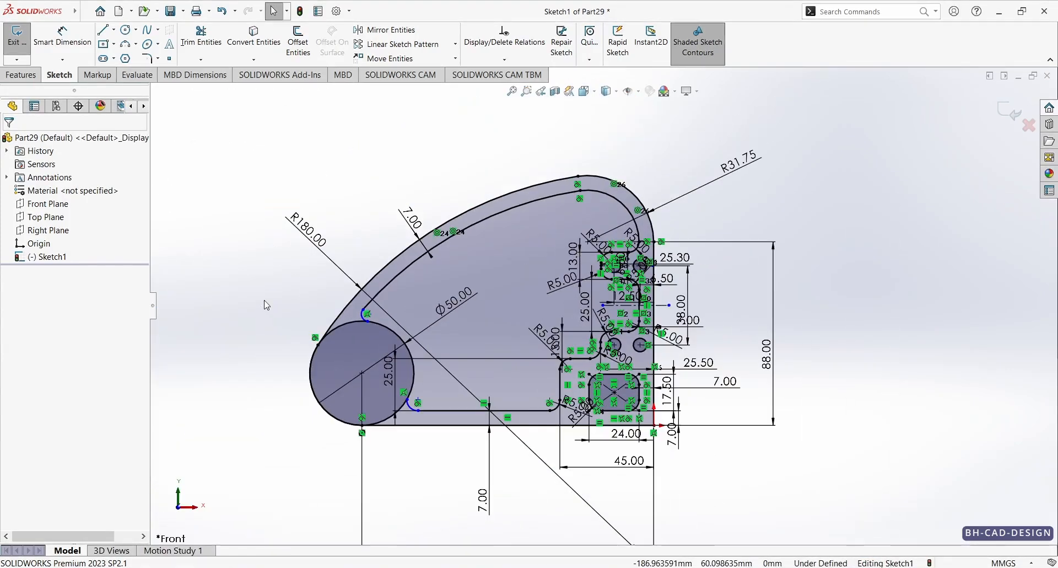
right_click_drag(265, 303, 265, 267)
scroll(432, 380, "down", 5)
left_click(385, 468)
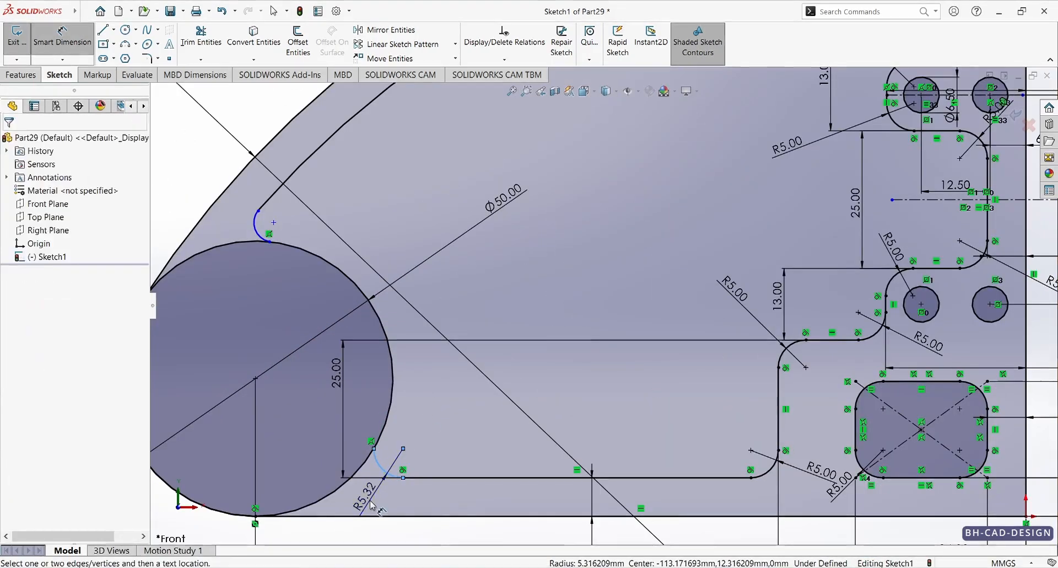
left_click(369, 498)
type("5.00mm")
key("Return")
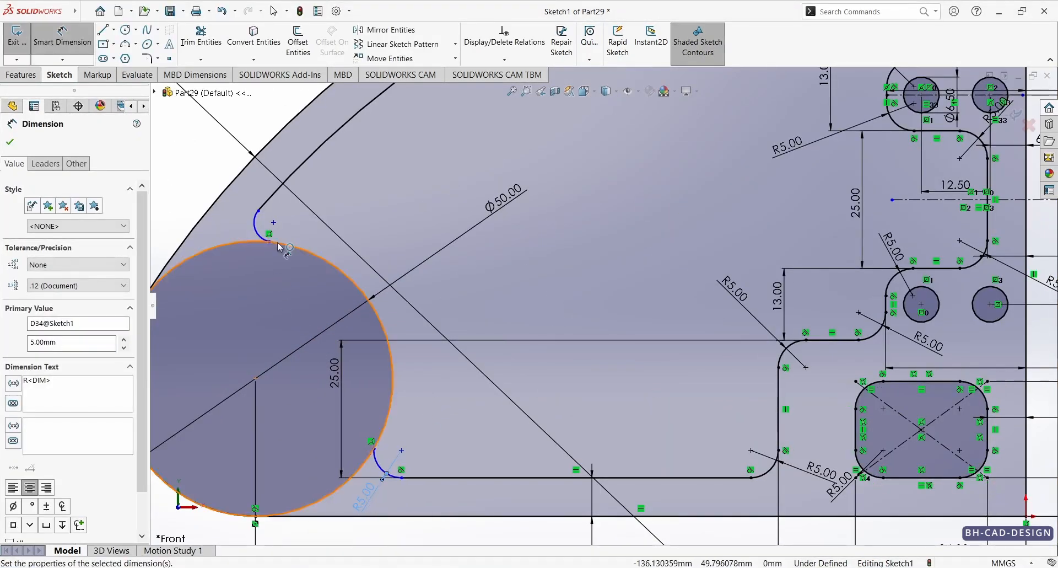
Step: Dimension the upper arc between the 50 mm circle and the inner offset curve with a 5 mm radius
left_click(255, 219)
left_click(201, 197)
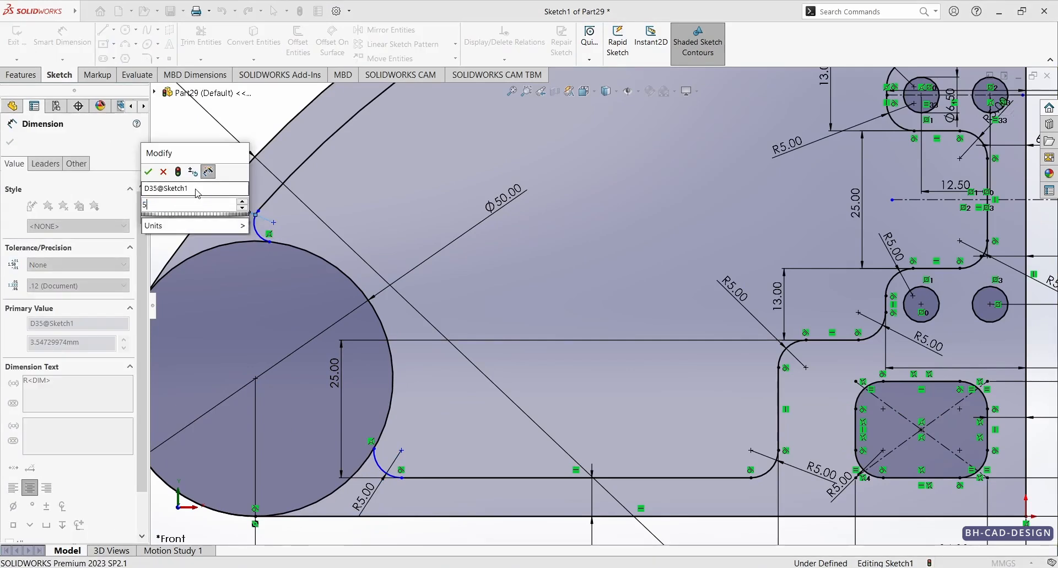
type("5")
key("Return")
key("Escape")
Step: Make the upper 5 mm arc tangent to the inner offset curve
scroll(213, 151, "down", 2)
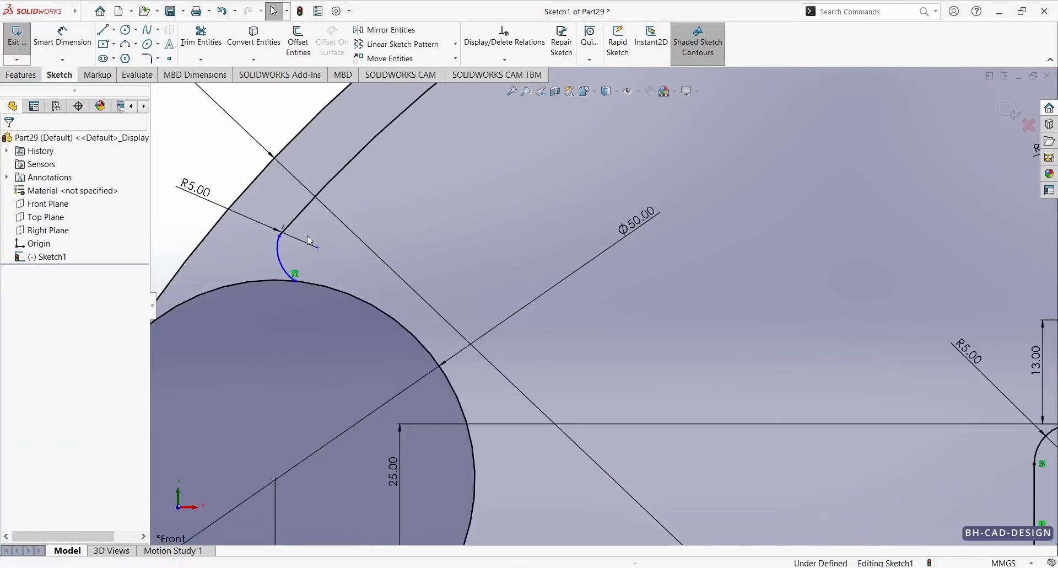
left_click(279, 243)
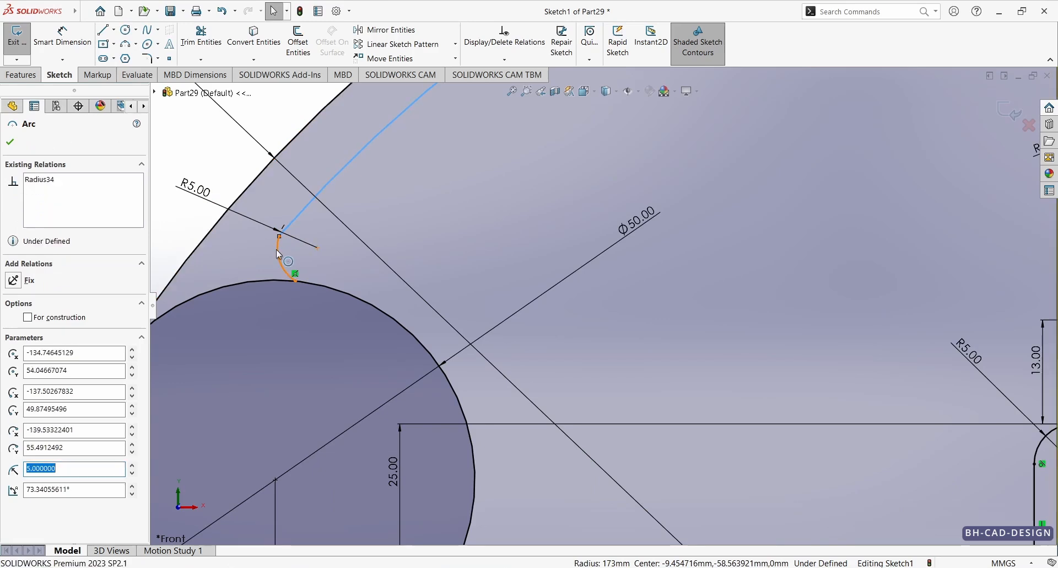
left_click(303, 207, "ctrl")
left_click(316, 209)
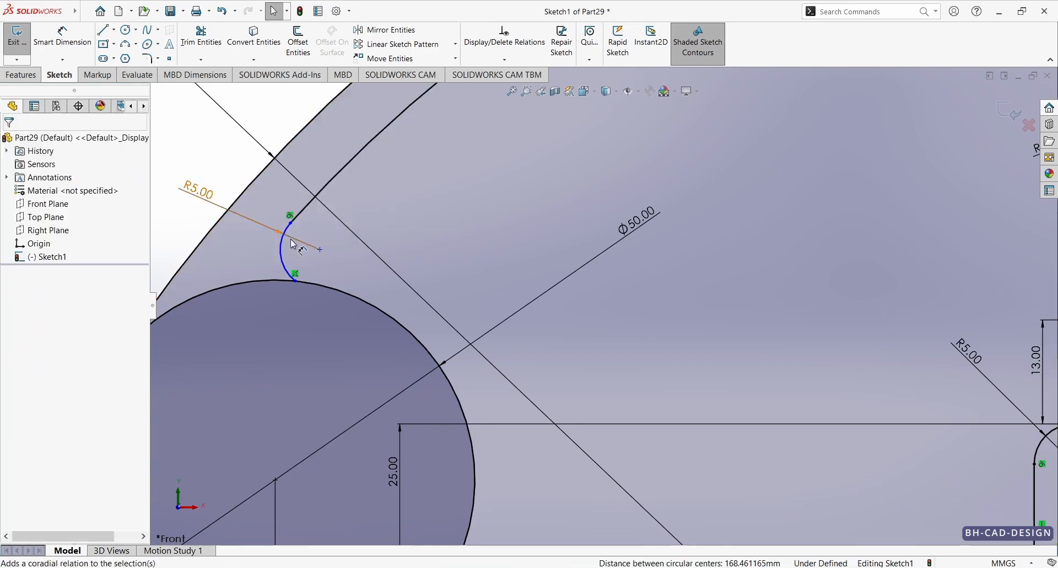
Step: Trim the 50 mm circle, keeping its outer profile arc and the pocket-side arc between the two 5 mm arcs
key("z")
left_click(201, 38)
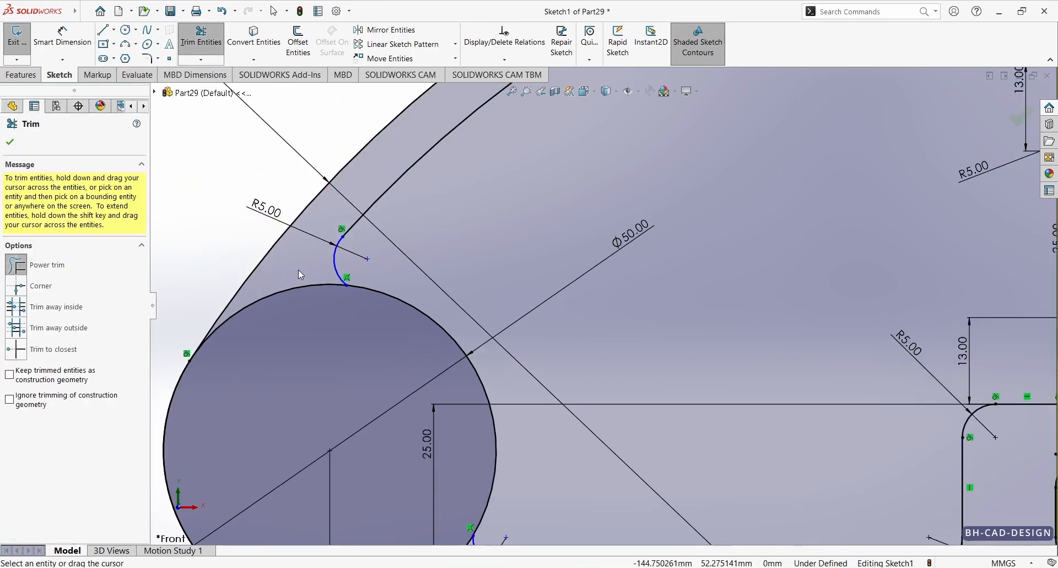
key("z")
key("z")
scroll(502, 411, "down", 2)
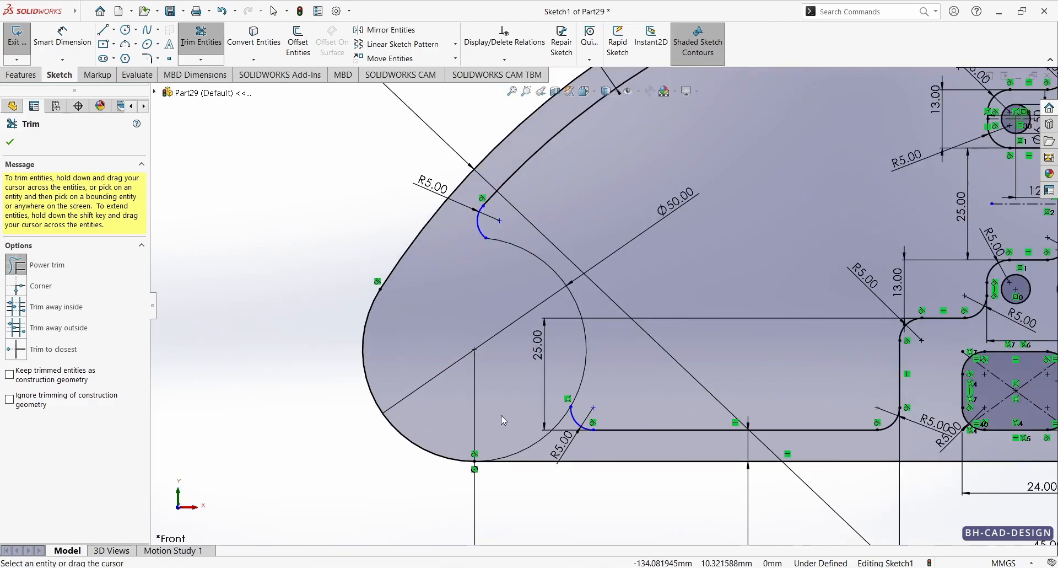
left_click_drag(501, 415, 538, 449)
key("Escape")
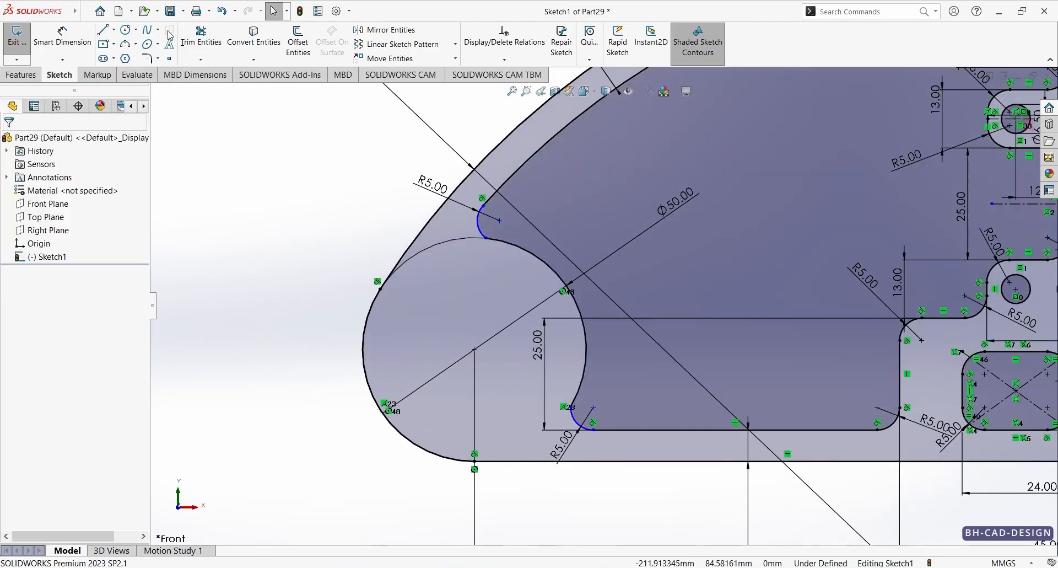
Step: Make the upper 5 mm arc tangent to the pocket-side arc of the 50 mm circle
scroll(515, 237, "down", 4)
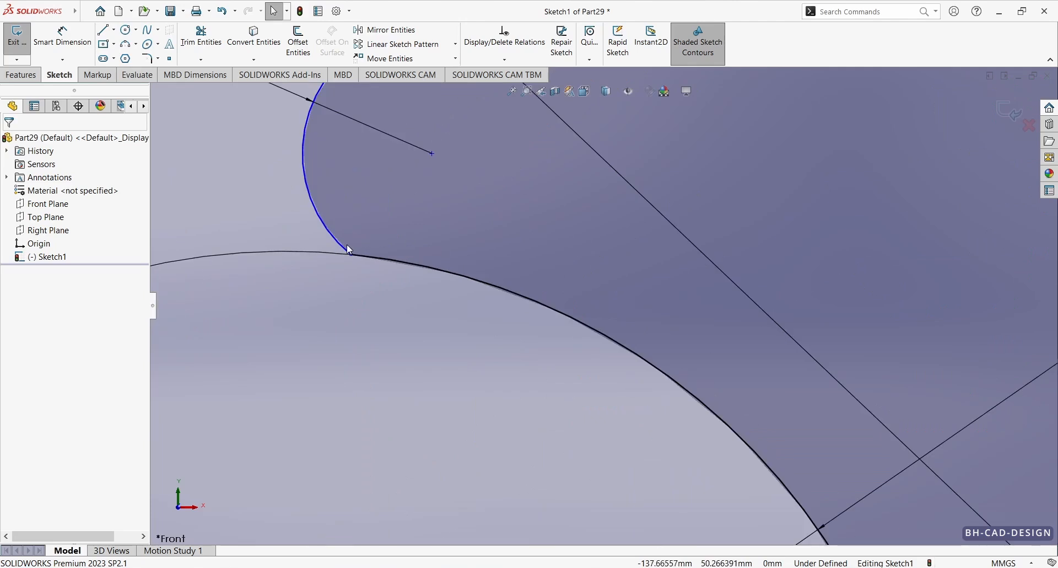
left_click(343, 246, "ctrl")
left_click(381, 259, "ctrl")
left_click(431, 212)
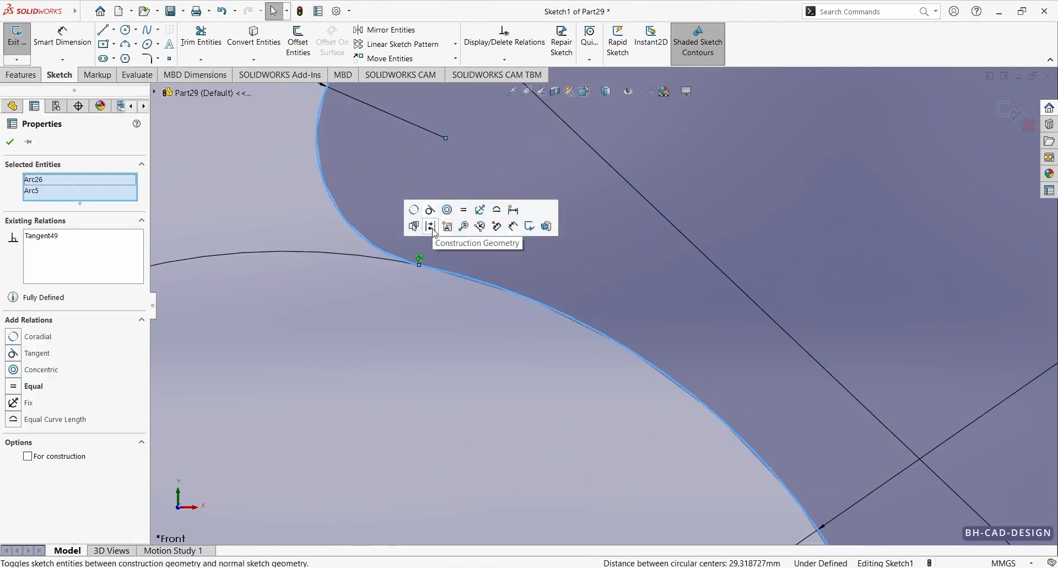
scroll(482, 289, "up", 3)
key("Escape")
Step: Make the lower 5 mm pocket arc tangent to the pocket-side arc of the 50 mm circle
scroll(608, 339, "up", 6)
scroll(634, 452, "down", 5)
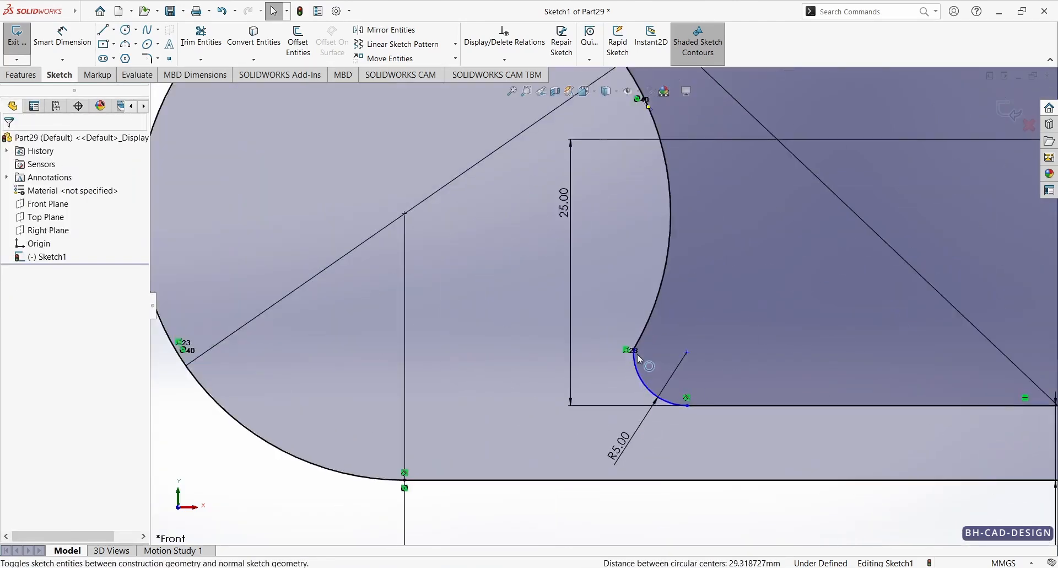
scroll(637, 354, "down", 4)
left_click(644, 306)
key("Escape")
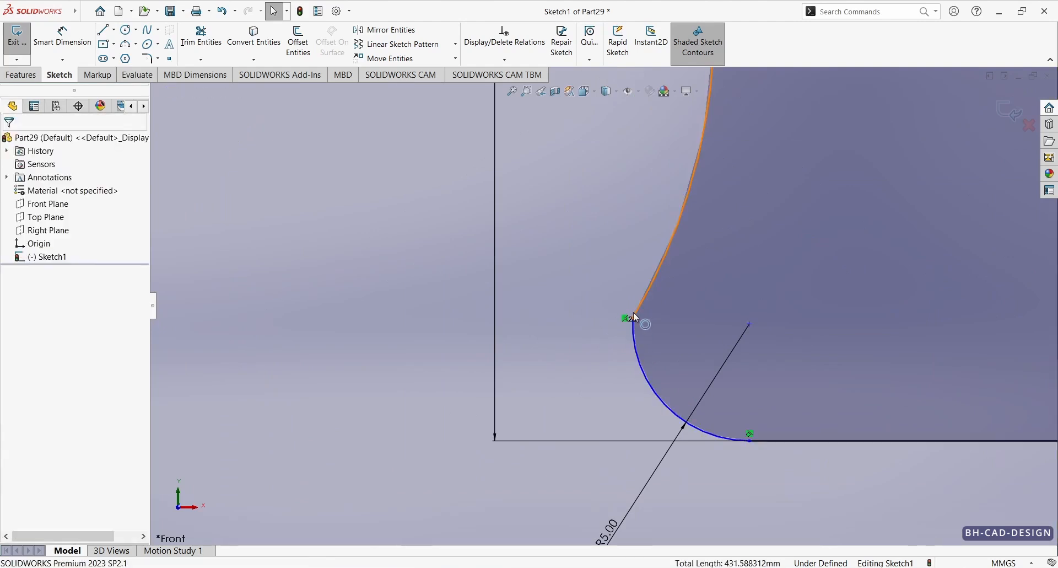
left_click(637, 317)
left_click(634, 345, "ctrl")
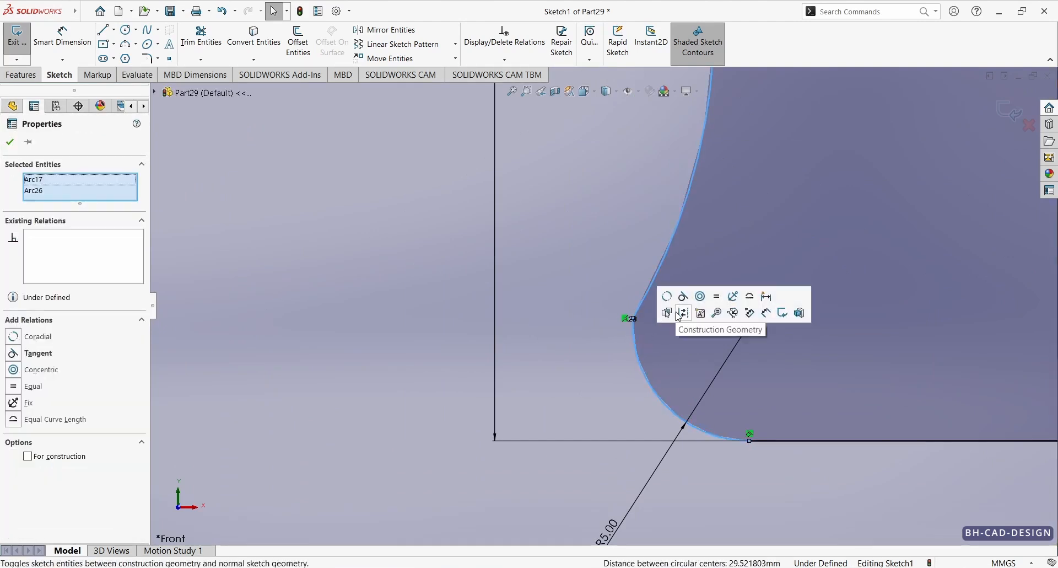
left_click(684, 296)
scroll(608, 305, "up", 5)
key("Escape")
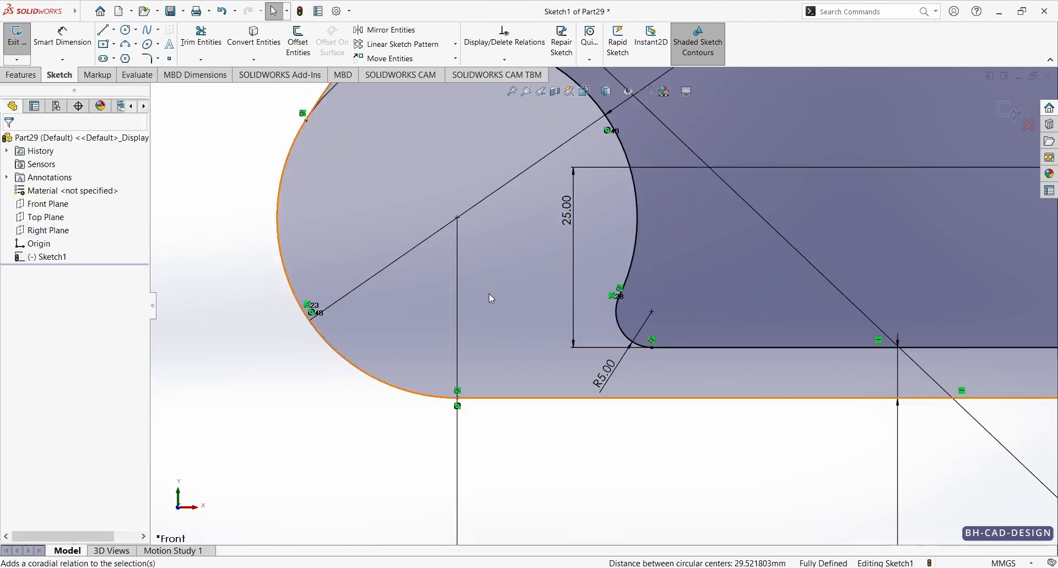
Step: Check the reference drawing and sketch a circle about 29 mm in diameter at the centre of the 50 mm arc
scroll(491, 301, "up", 5)
scroll(657, 196, "down", 1)
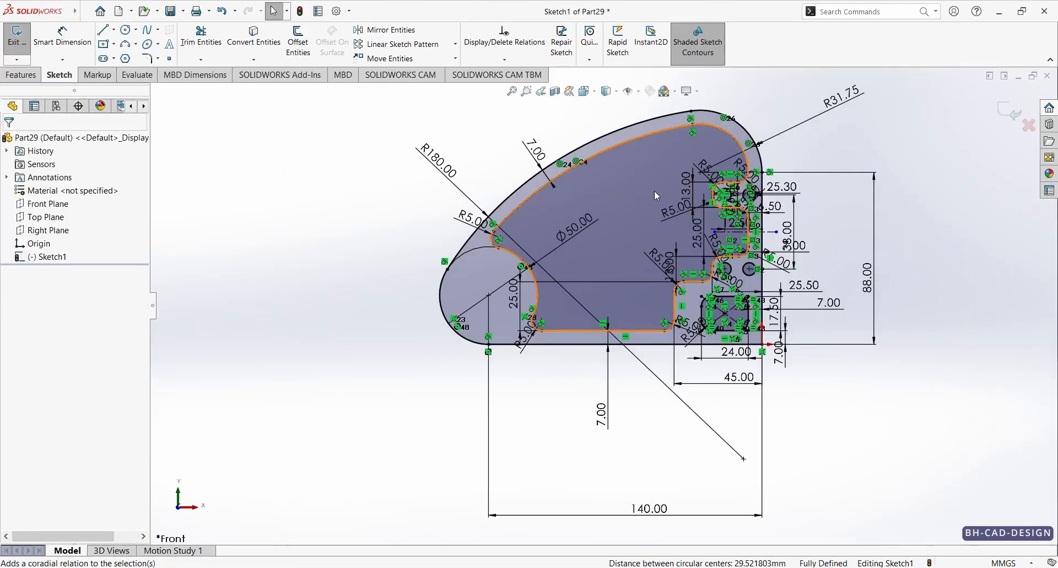
scroll(656, 196, "down", 2)
left_click(512, 567)
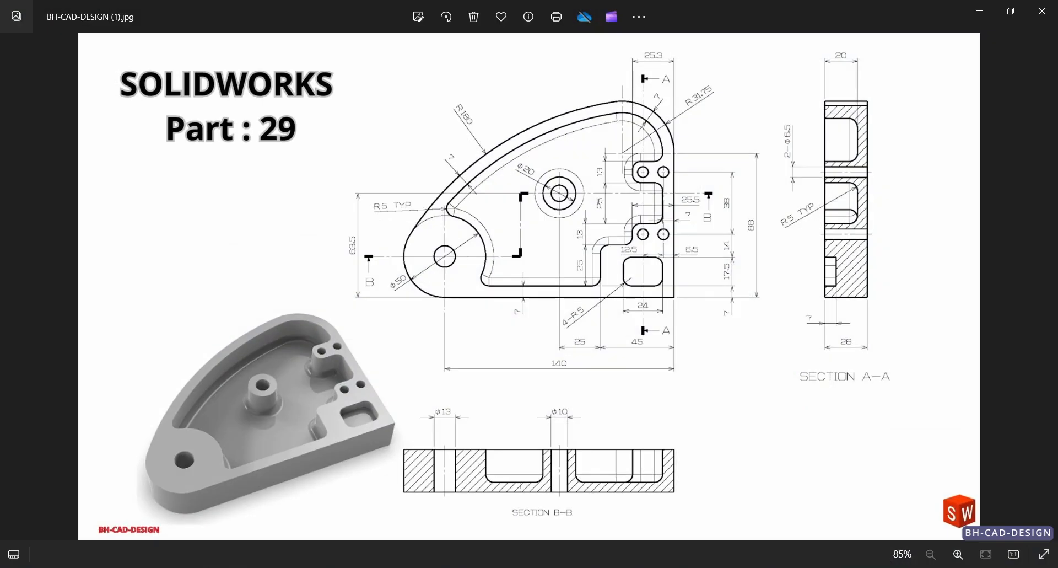
left_click(513, 566)
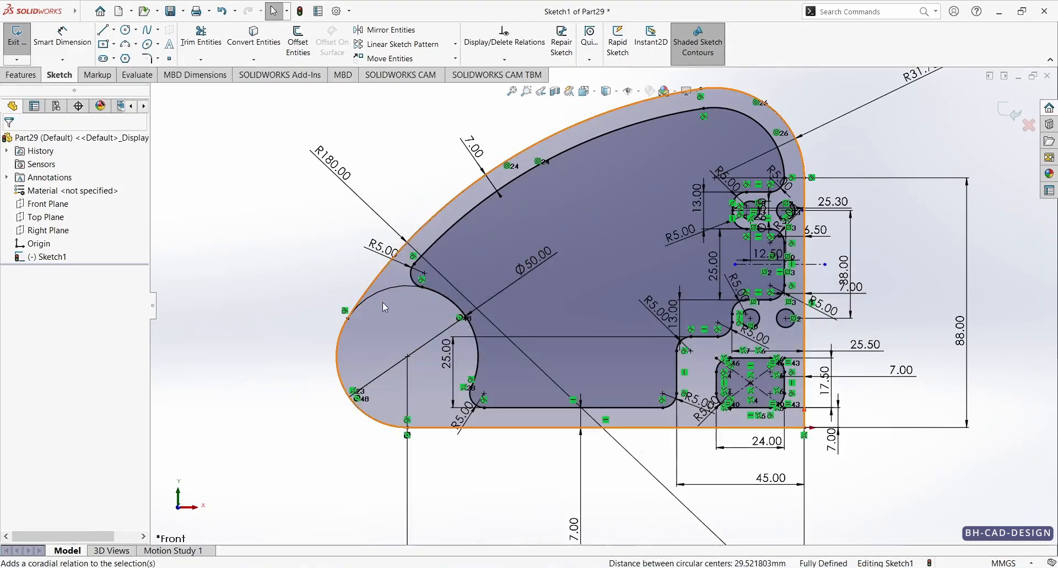
right_click_drag(216, 358, 219, 246)
left_click(129, 33)
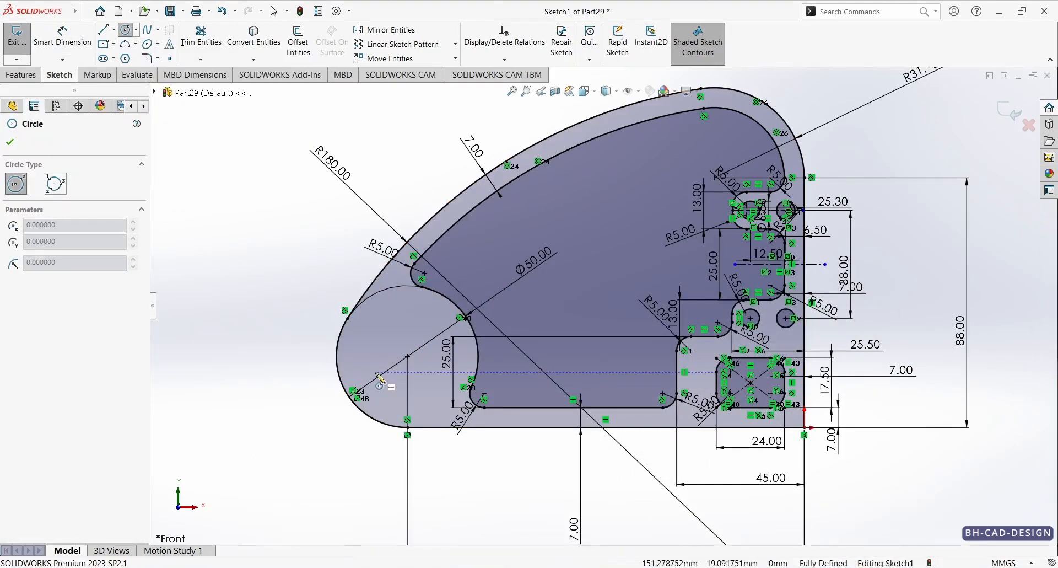
left_click(407, 357)
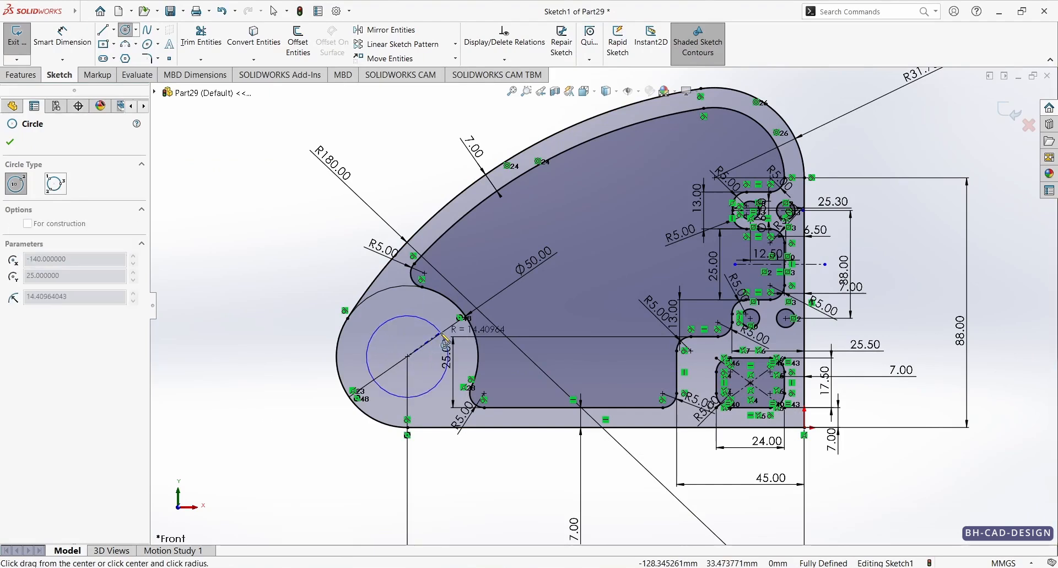
left_click(448, 361)
Step: Dimension the circle inside the 50 mm rounded end with a 13 mm diameter
right_click_drag(270, 389, 271, 326)
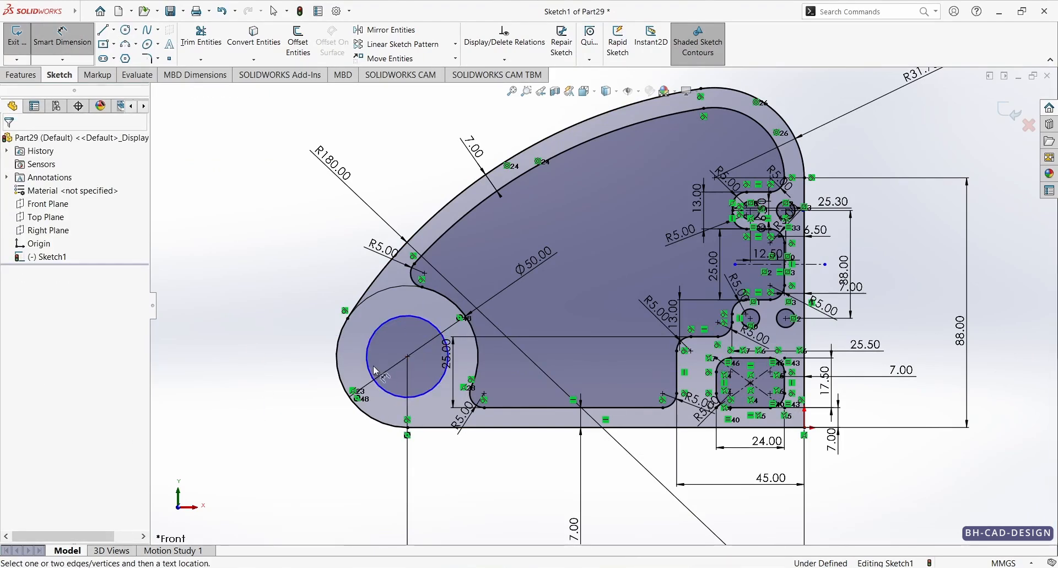
left_click(375, 370)
left_click(274, 356)
type("13")
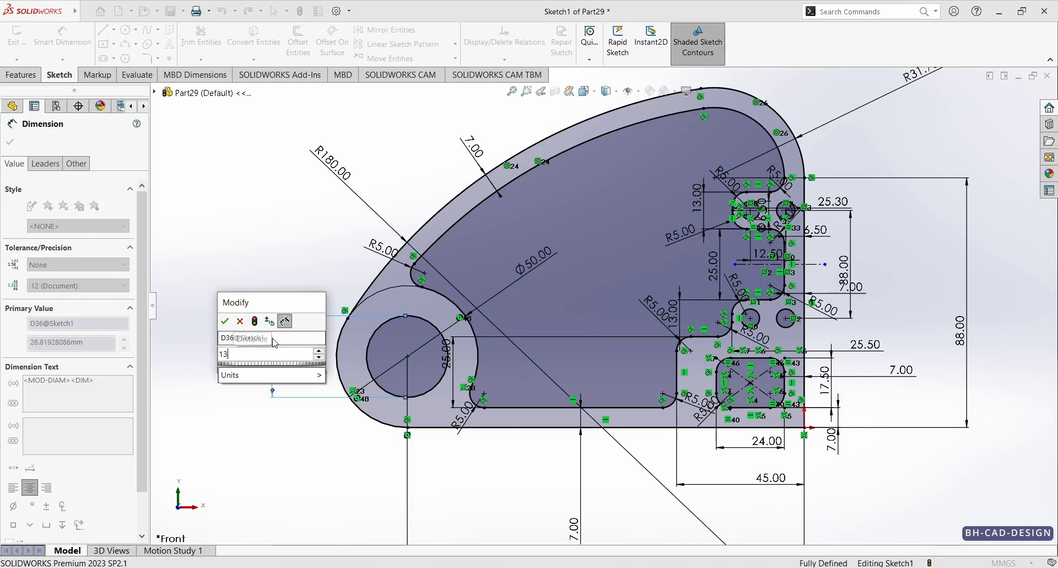
key("Return")
key("Escape")
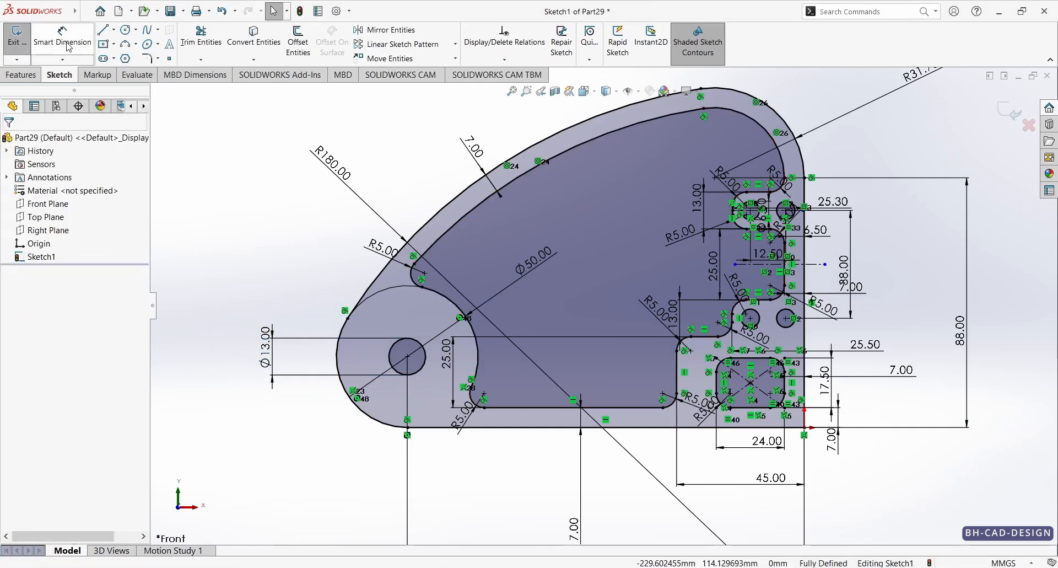
Step: Sketch two concentric circles in the pocket's upper middle, about 26 mm and 15 mm in diameter
left_click(126, 29)
left_click(615, 243)
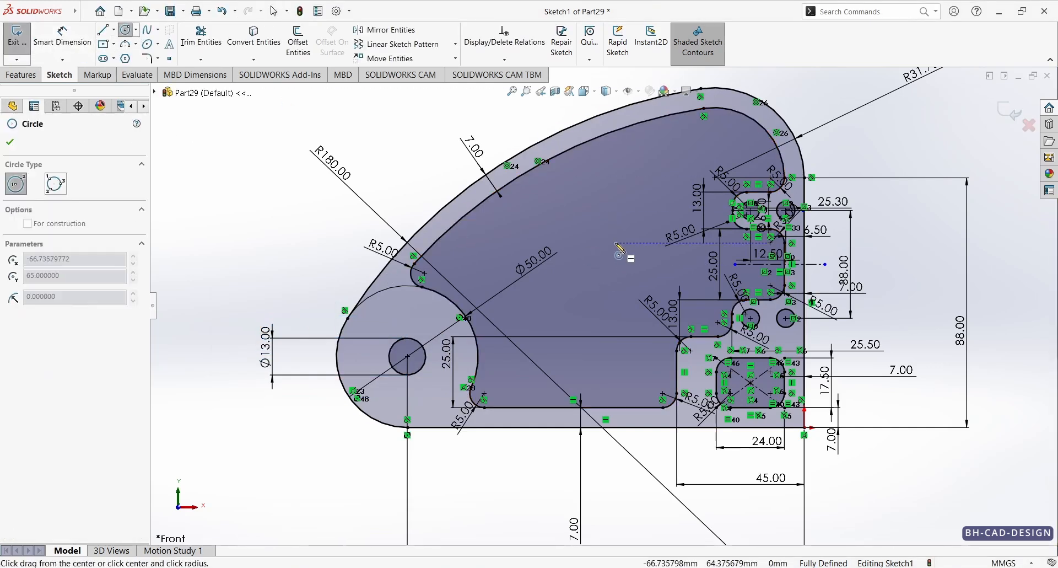
left_click(637, 212)
left_click(615, 242)
left_click(632, 233)
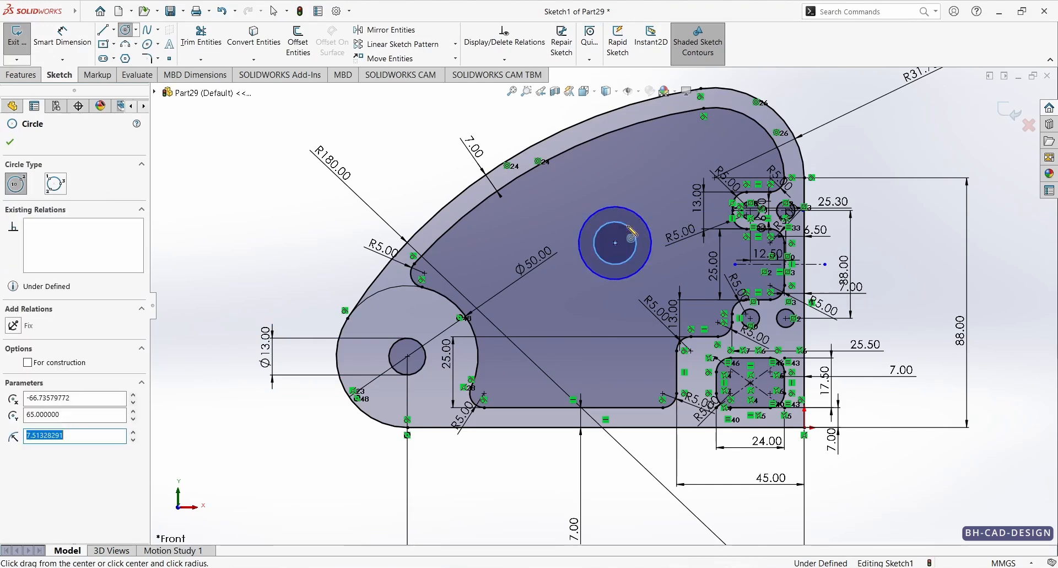
key("Escape")
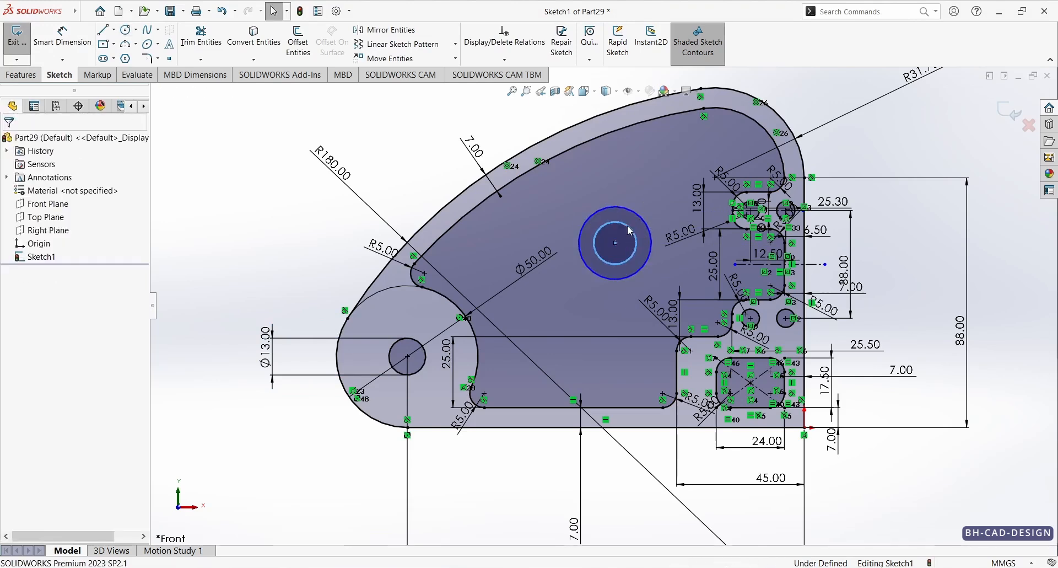
Step: Check the reference drawing and dimension the inner concentric circle with a 10 mm diameter
left_click(551, 567)
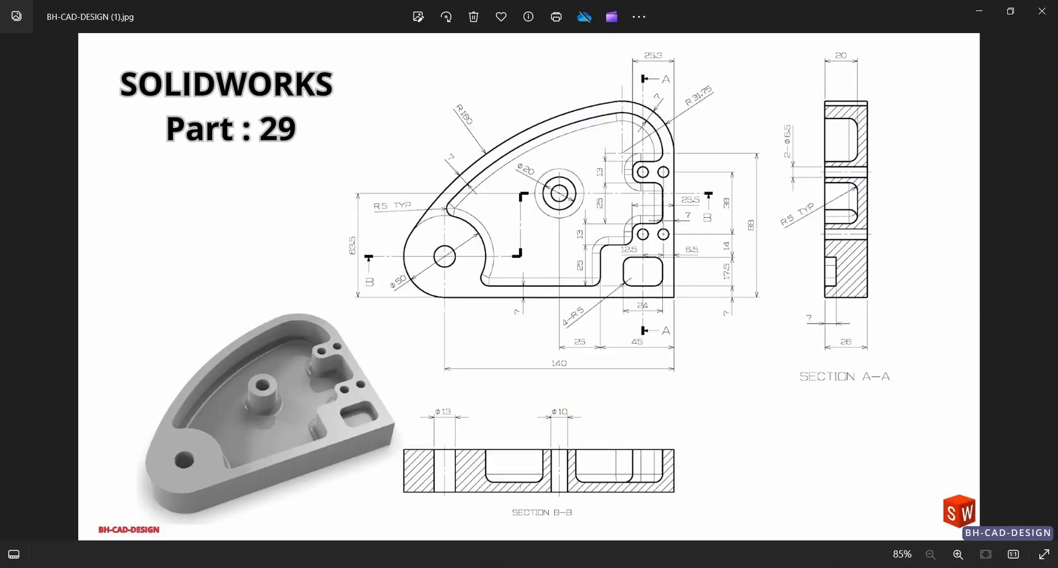
left_click(540, 567)
left_click(62, 42)
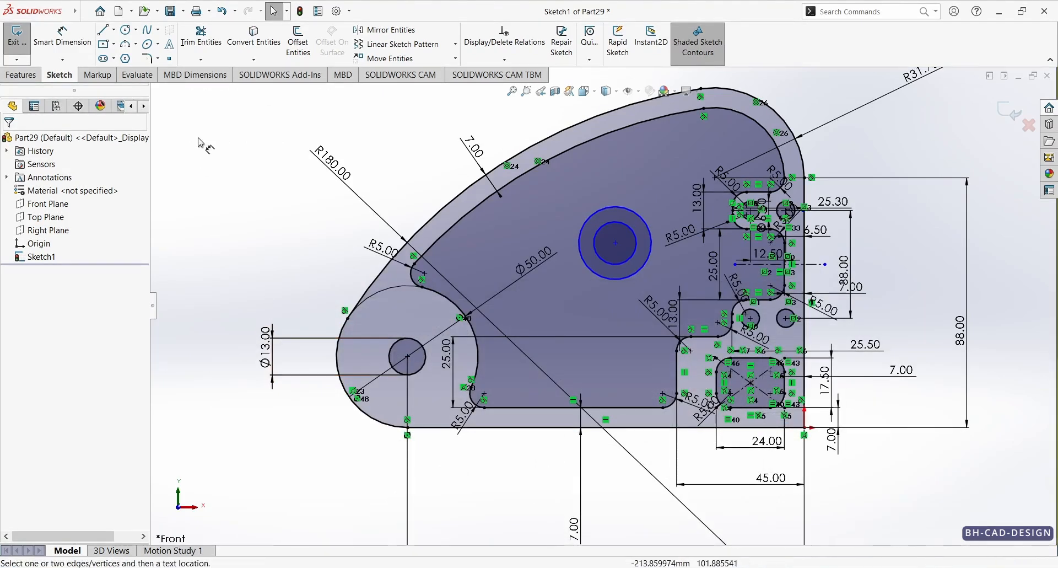
left_click(622, 271)
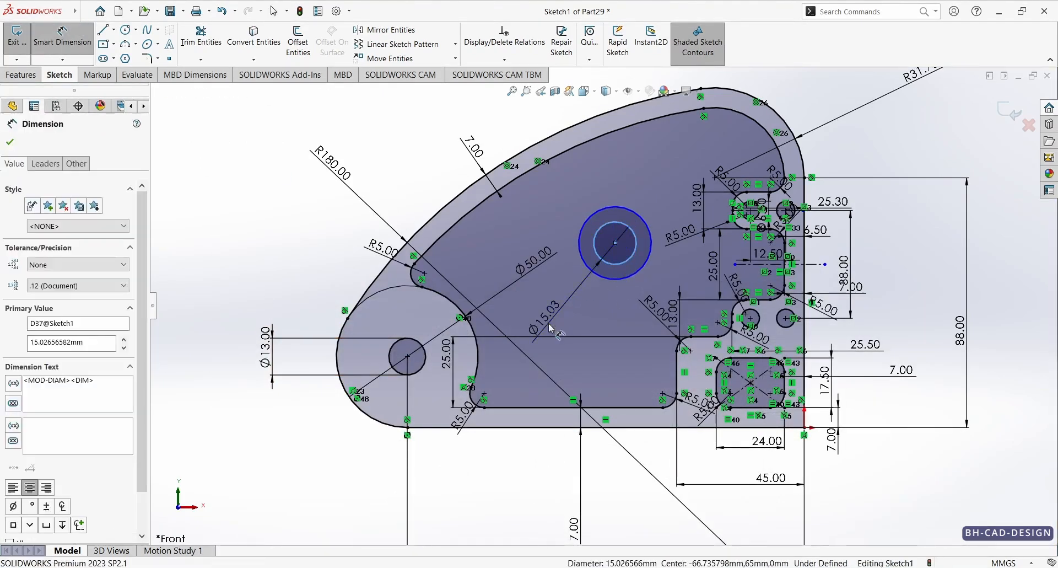
left_click(546, 320)
key("Return")
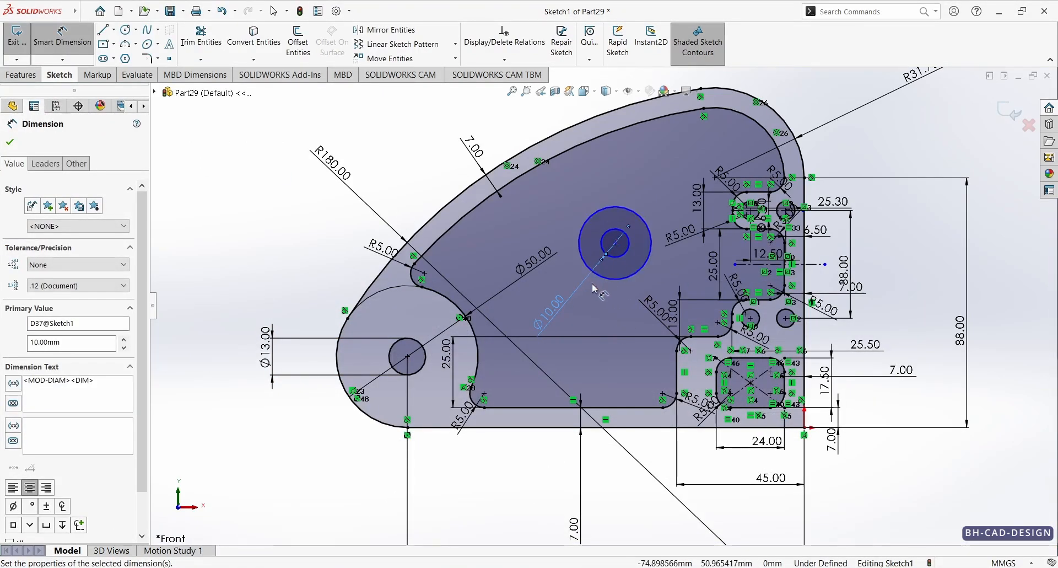
Step: Dimension the outer concentric circle with a 20 mm diameter
left_click(602, 282)
left_click(595, 325)
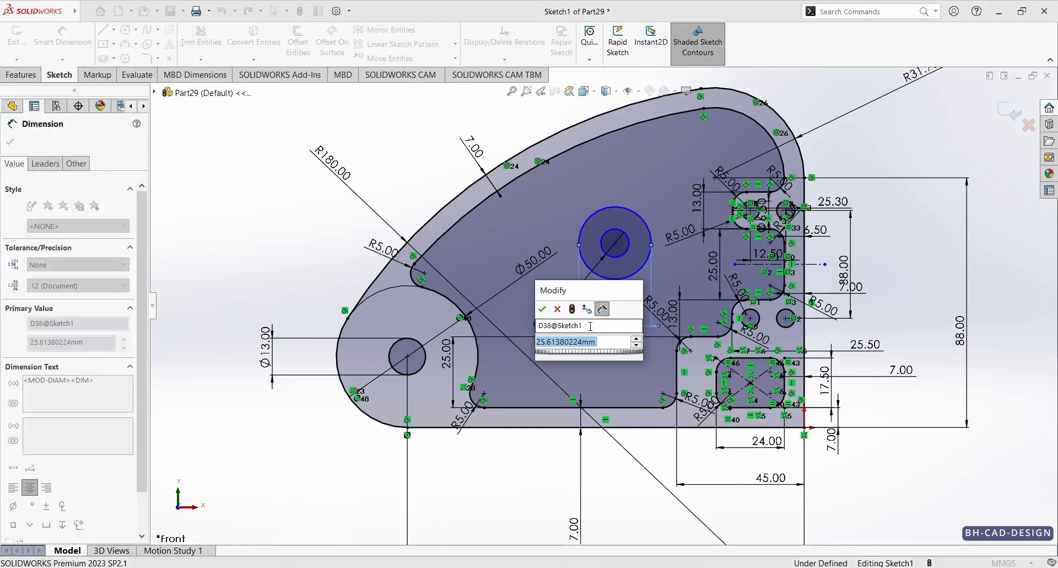
type("20")
key("Return")
key("Escape")
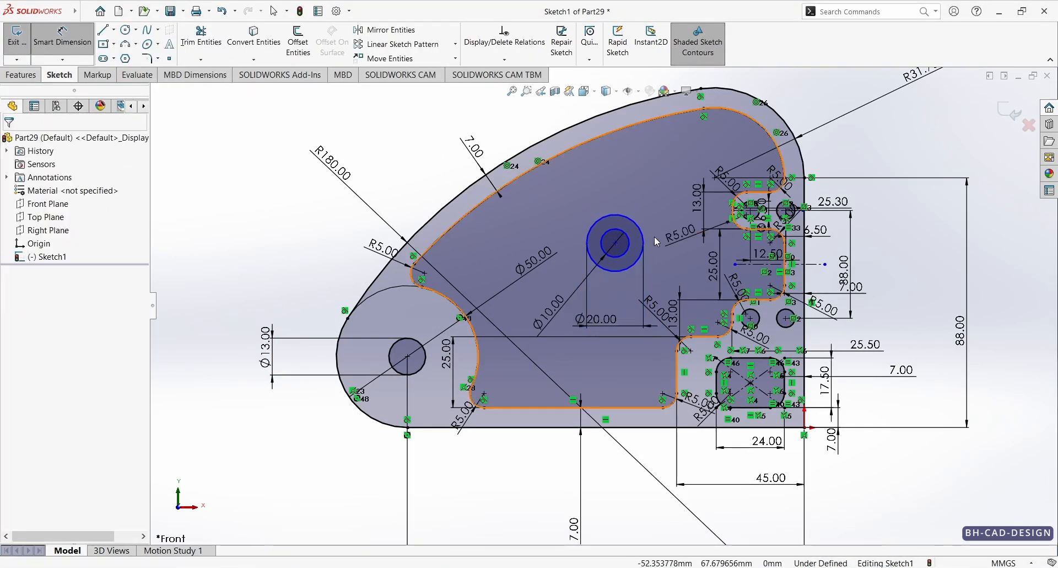
Step: Check the boss position on the reference drawing and dimension its centre 63.5 mm above the profile's bottom line
key("alt+Tab")
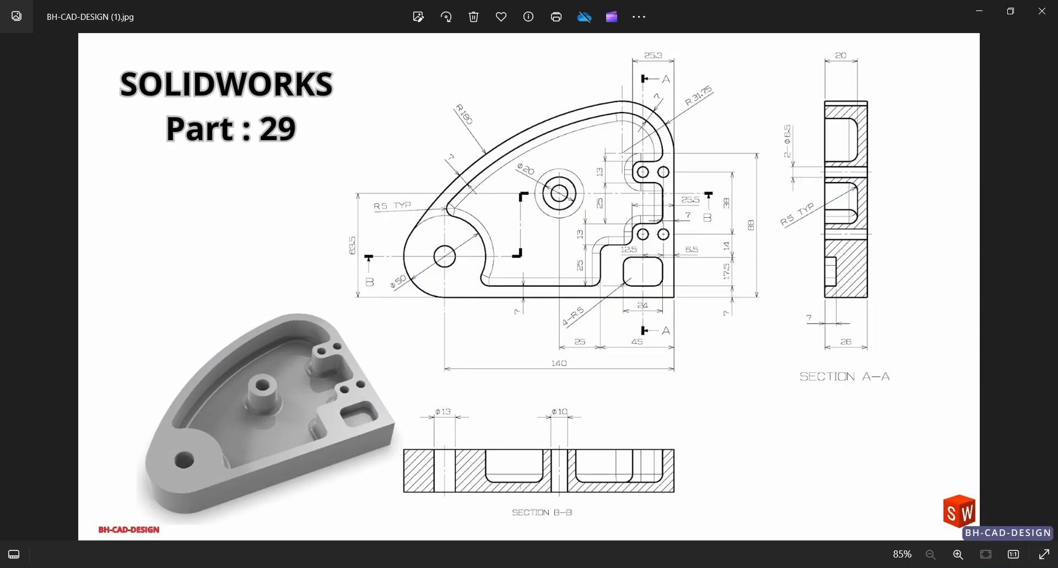
key("alt+Tab")
key("d")
left_click(619, 272)
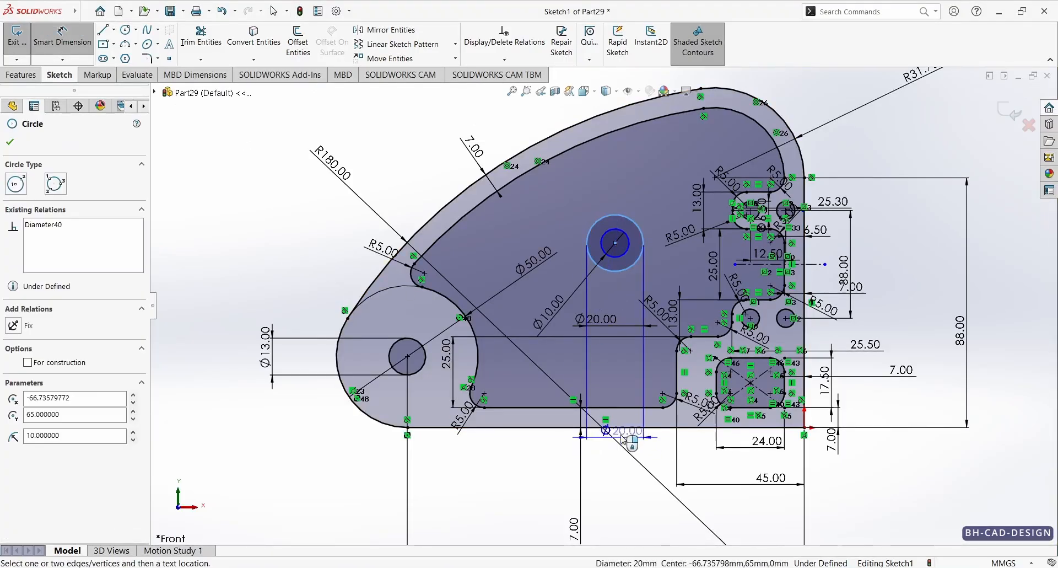
left_click(622, 430)
left_click(202, 331)
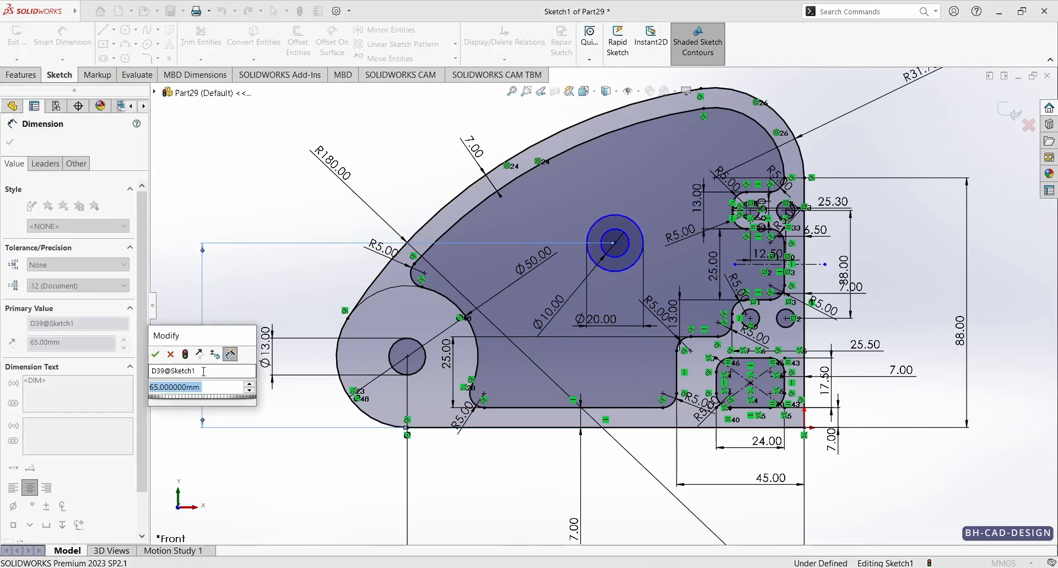
type("63.5")
key("Return")
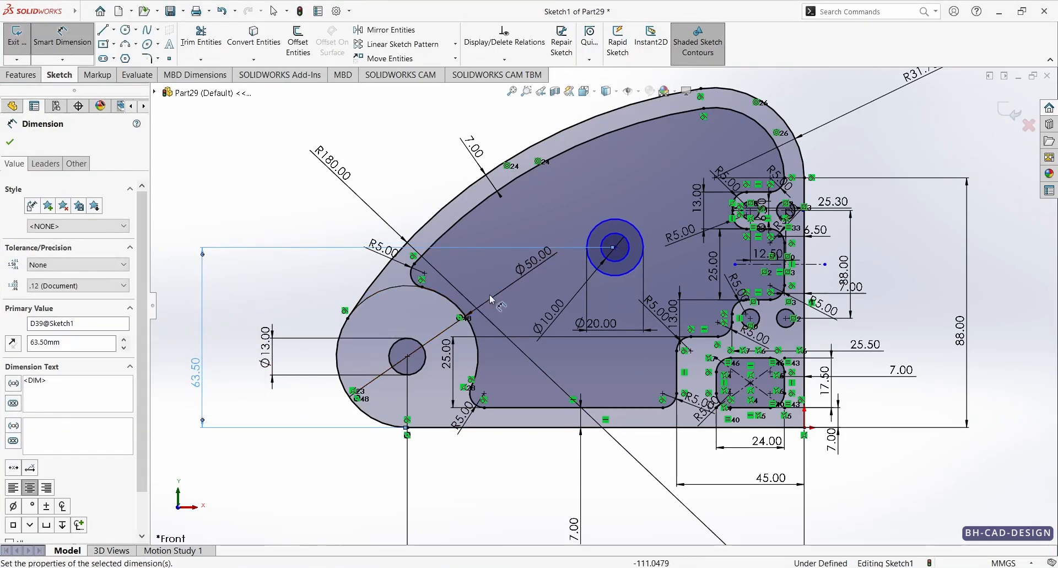
Step: Dimension the boss circle's centre 25 mm horizontally from the pocket's lower vertical line
left_click(616, 276)
left_click(677, 369)
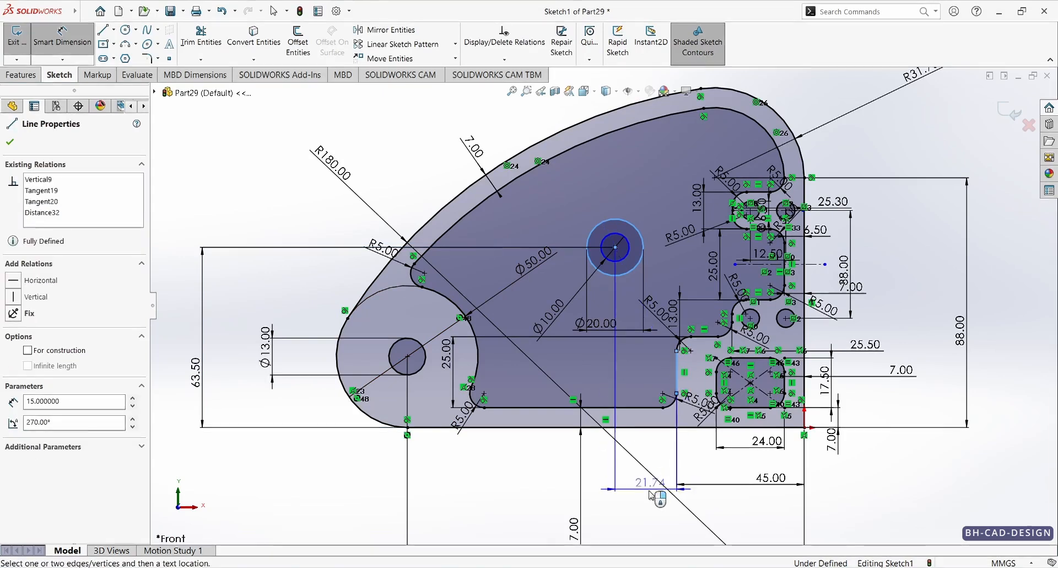
left_click(651, 495)
type("25")
key("Return")
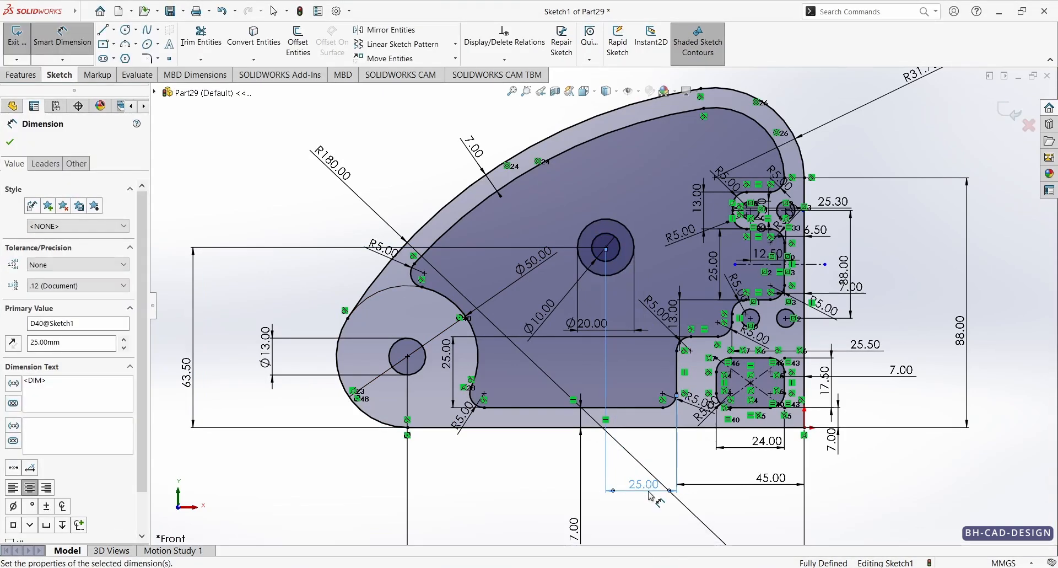
left_click(10, 142)
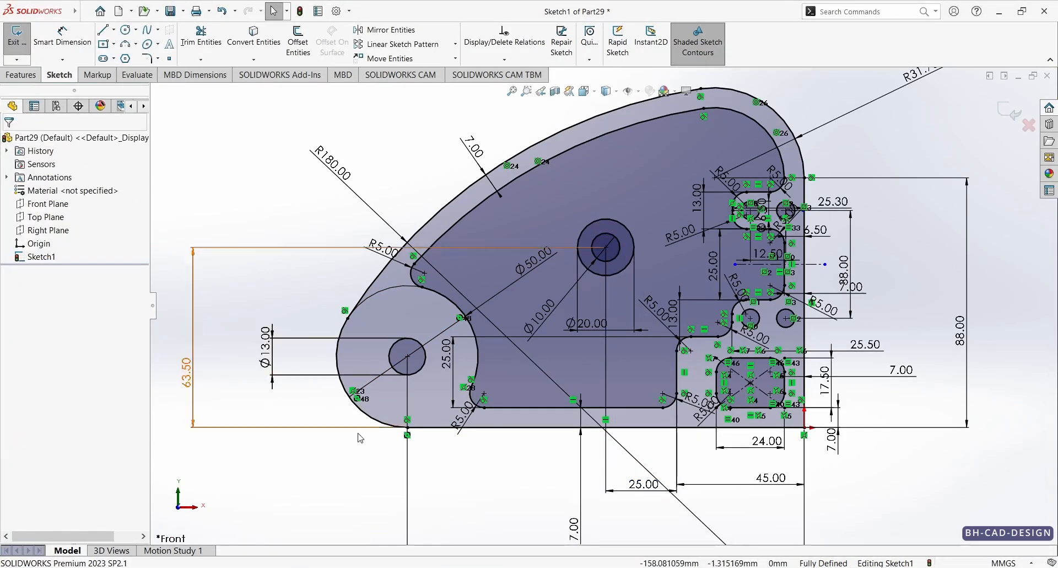
Step: Check the depths on the reference drawing and extrude the pocket's inner region 6 mm as the floor
key("alt+Tab")
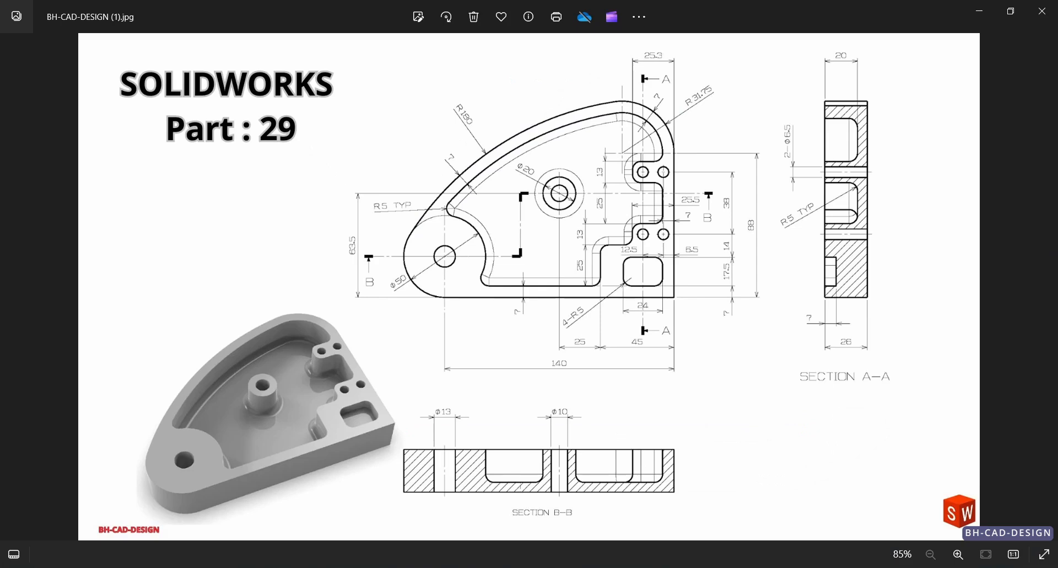
key("alt+Tab")
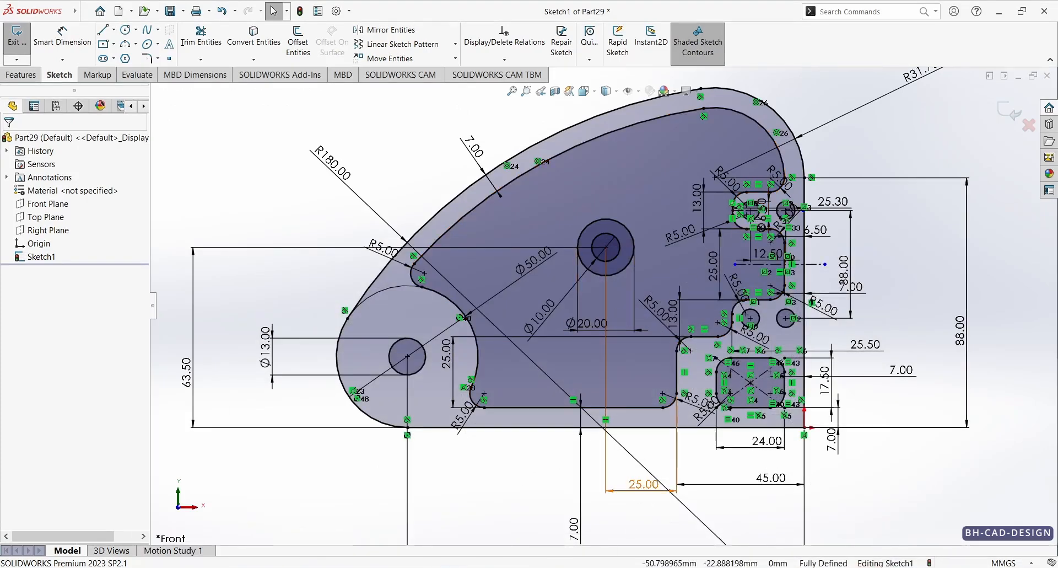
key("alt+Tab")
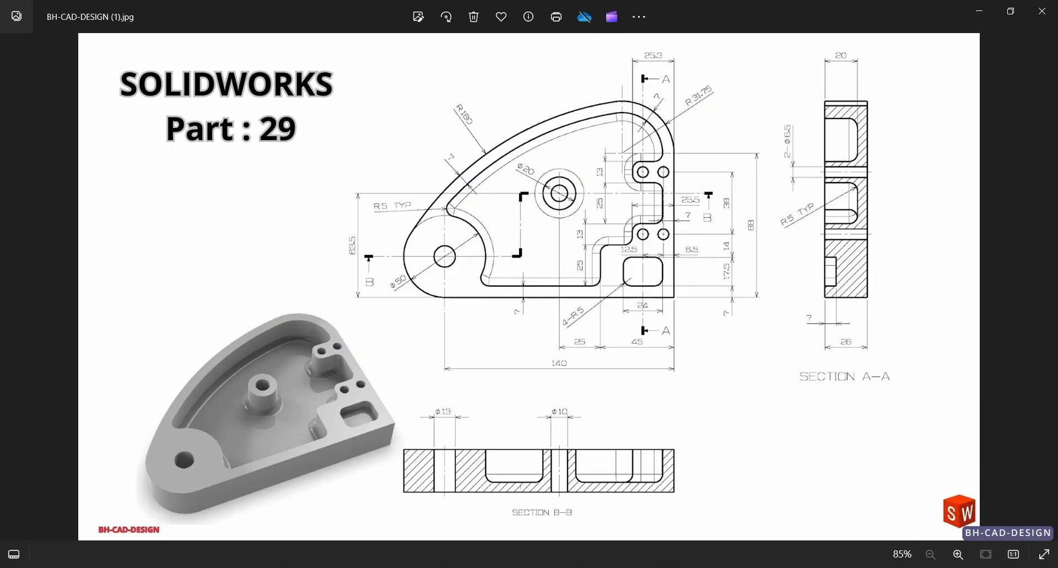
key("alt+Tab")
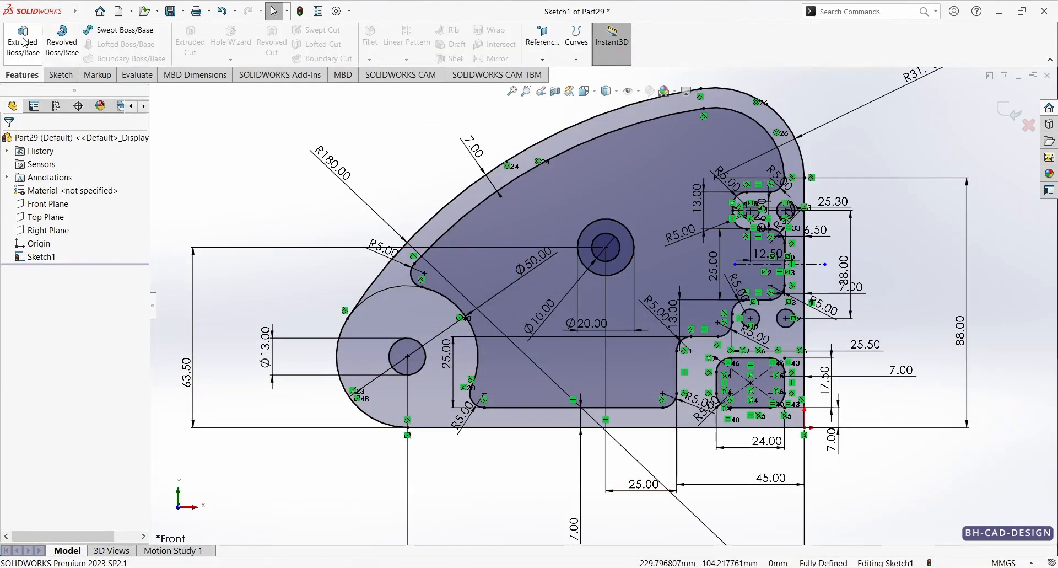
left_click(23, 42)
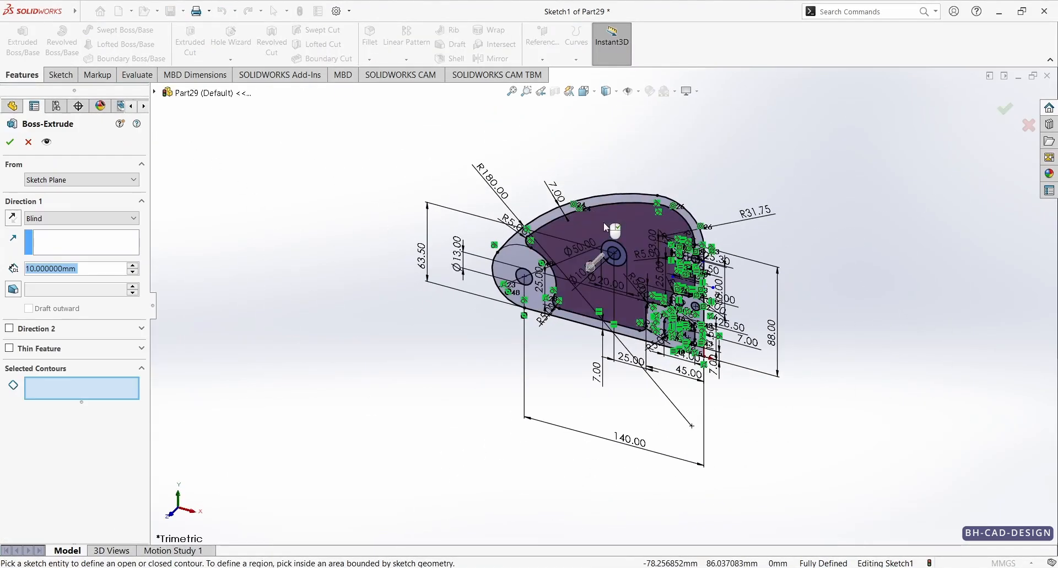
left_click(603, 222)
key("alt+Tab")
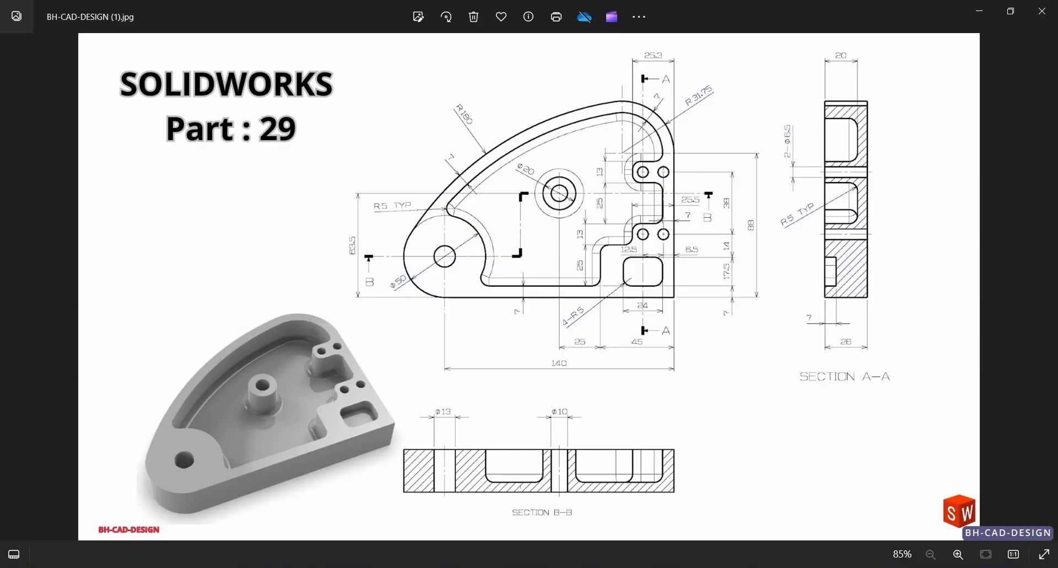
key("alt+Tab")
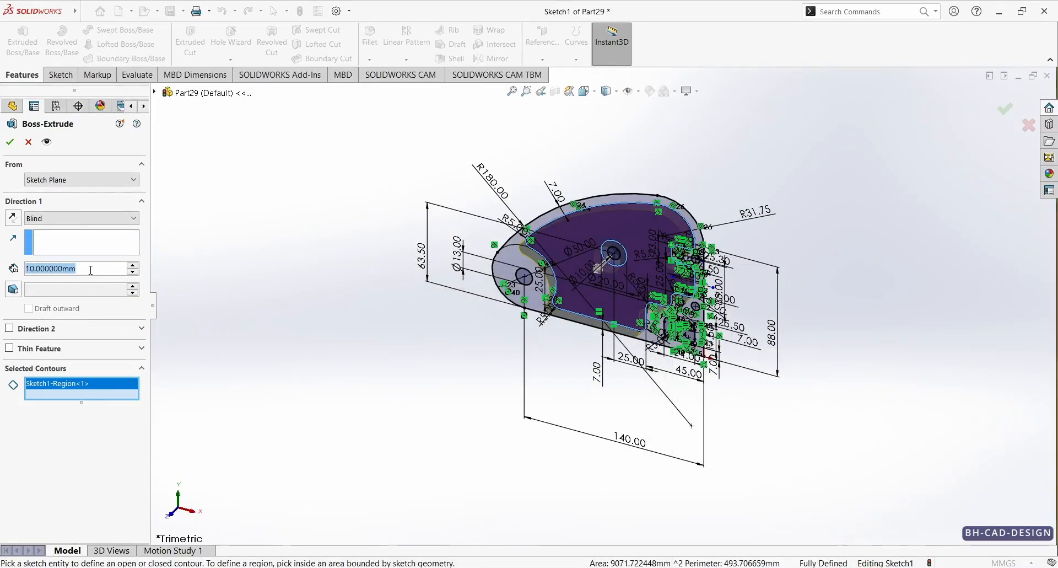
type("6")
key("Return")
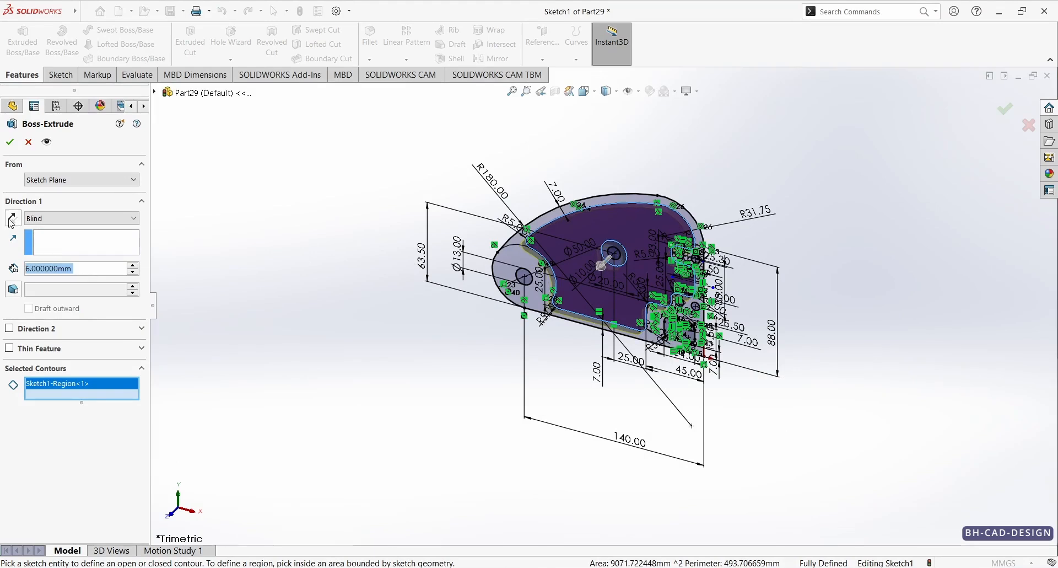
left_click(10, 142)
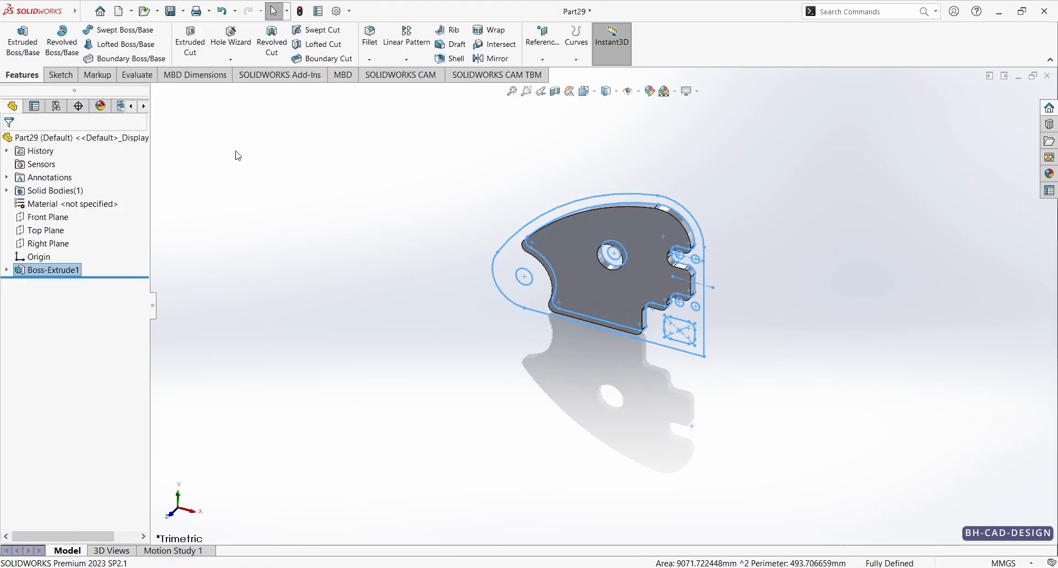
Step: Reuse Sketch1 to extrude the outer wall region and the boss ring around the 10 mm hole 26 mm, merging the result
left_click(7, 270)
left_click(54, 284)
left_click(58, 185)
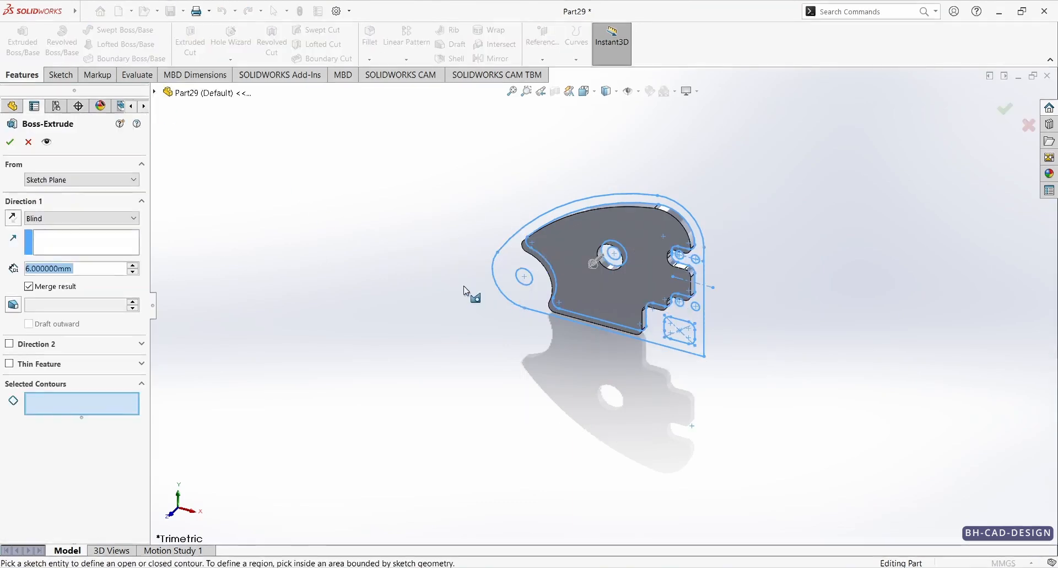
left_click(518, 262)
scroll(597, 242, "down", 5)
left_click(638, 296)
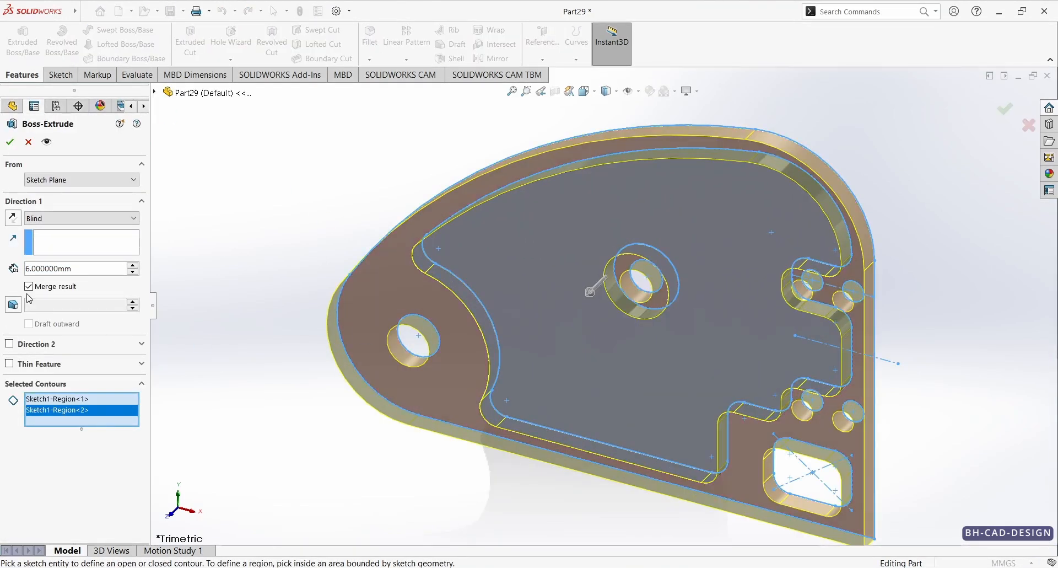
left_click(82, 269)
type("26")
key("Return")
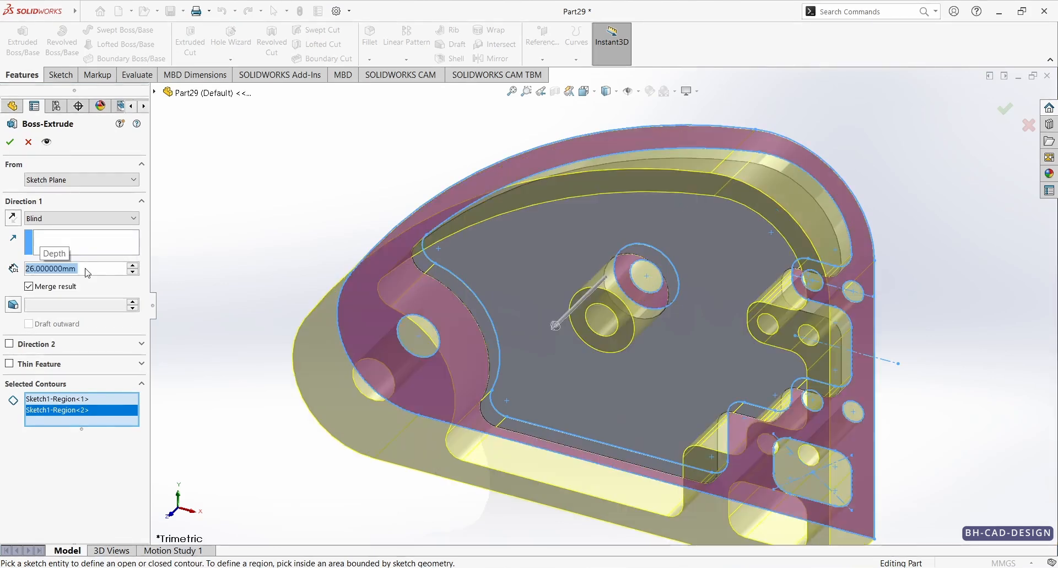
left_click(10, 142)
left_click(256, 166)
Step: Extrude the rounded rectangle region of Sketch1 19 mm with the result merged to form the shallow recess
scroll(551, 313, "up", 3)
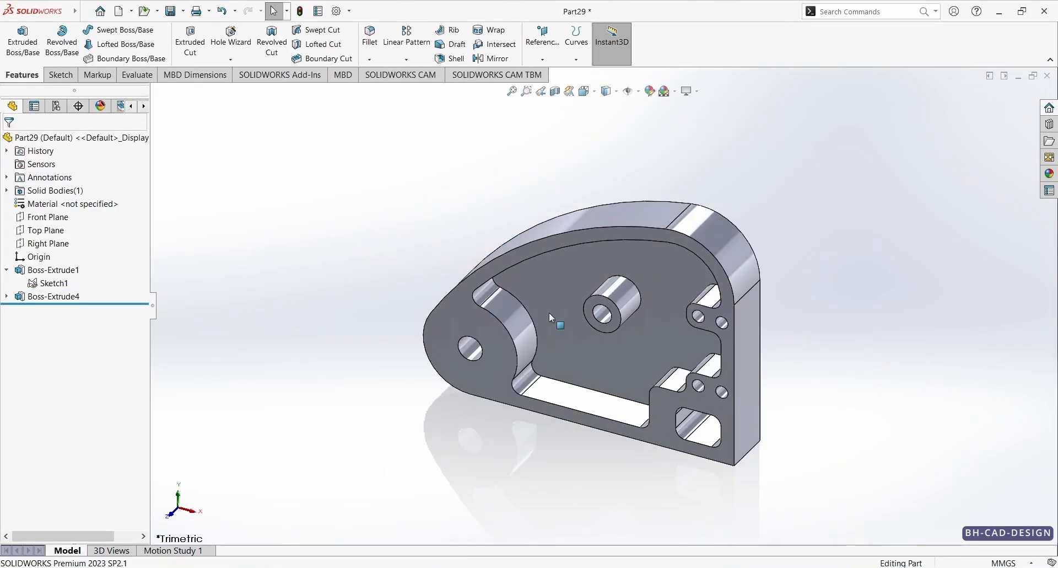
middle_click_drag(553, 316, 682, 438)
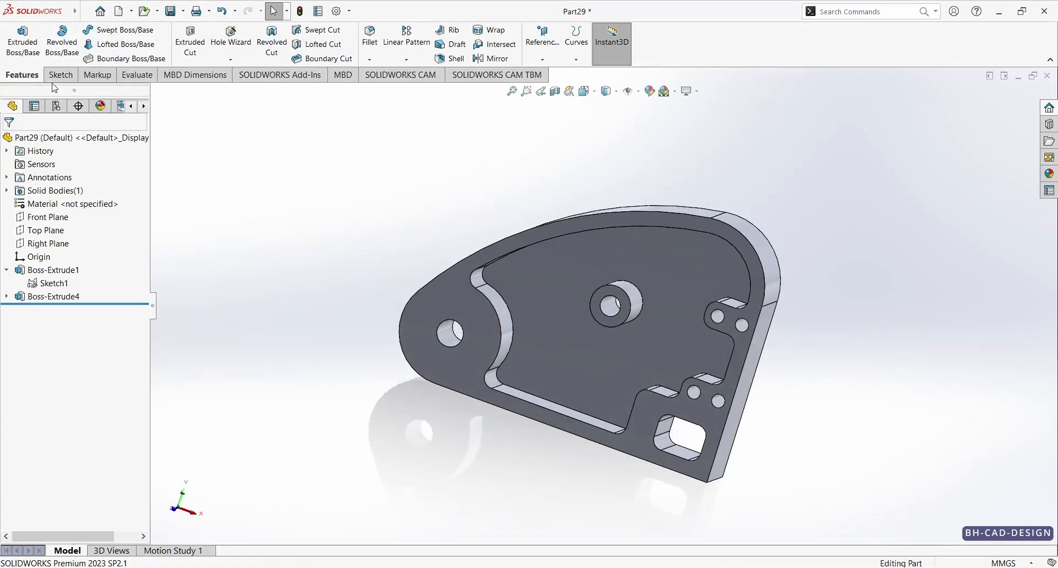
left_click(55, 283)
left_click(23, 41)
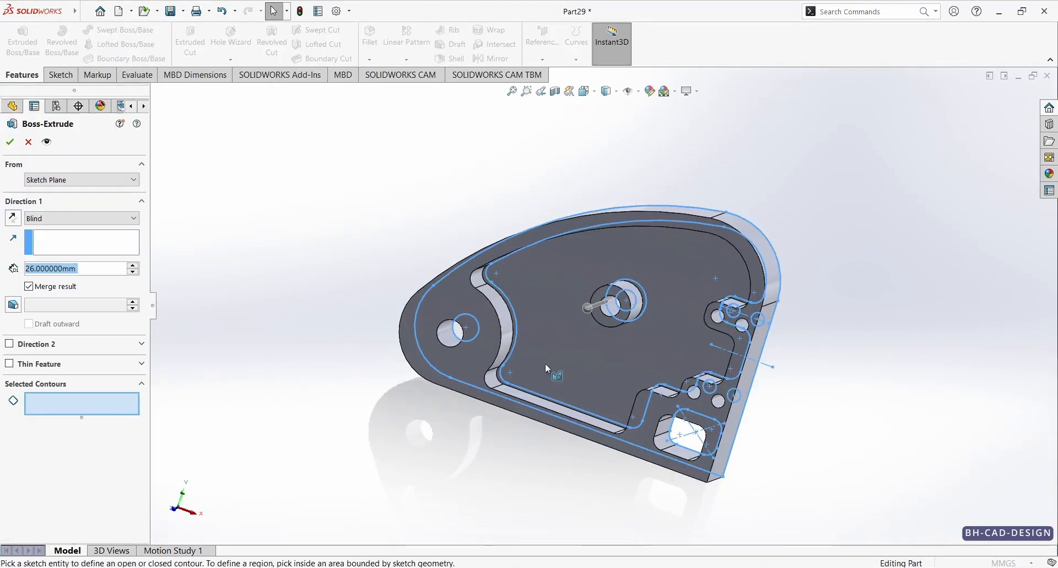
left_click(691, 437)
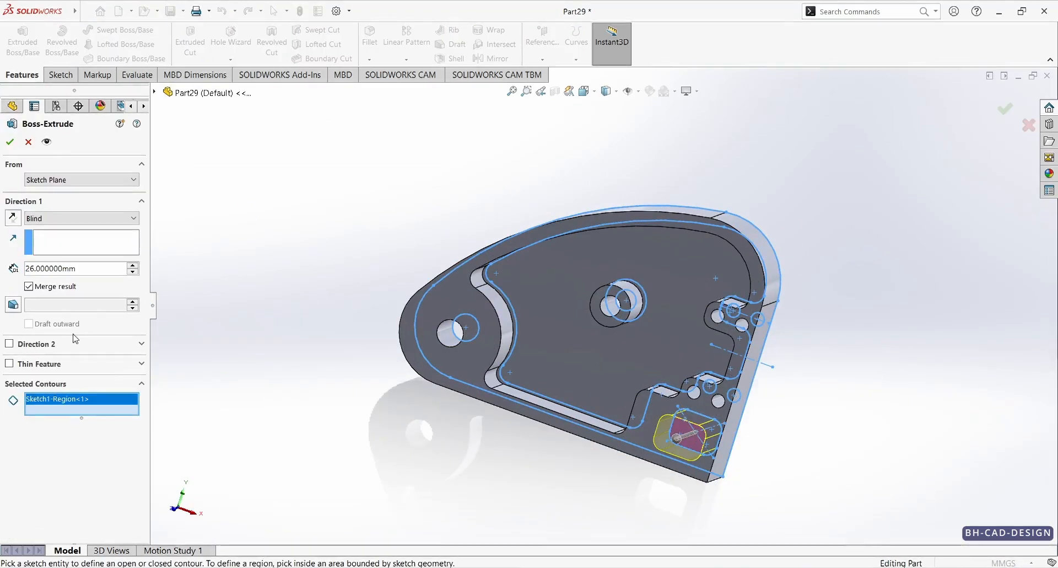
double_click(55, 268)
type("19")
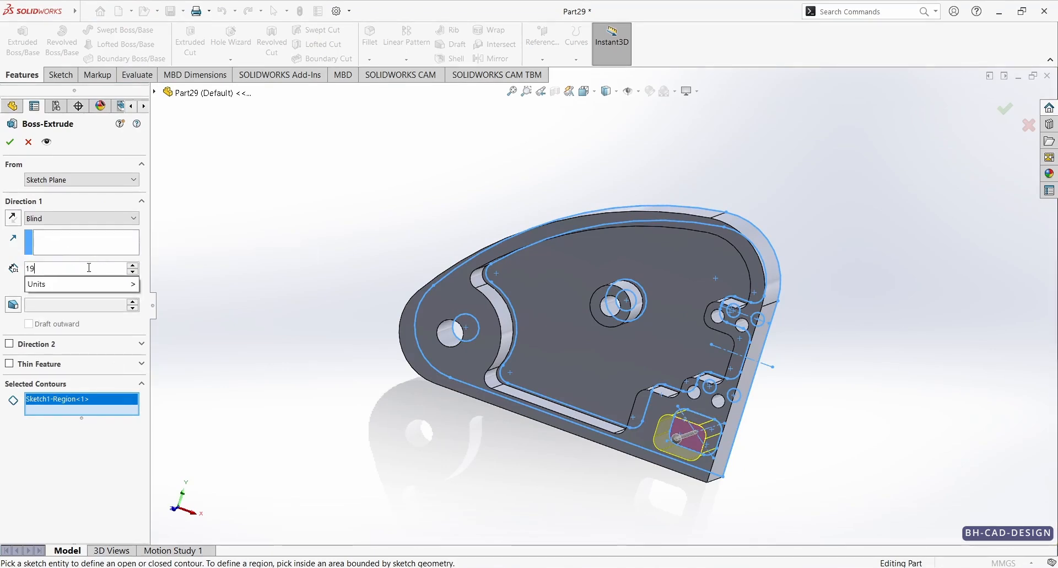
key("Return")
left_click(10, 143)
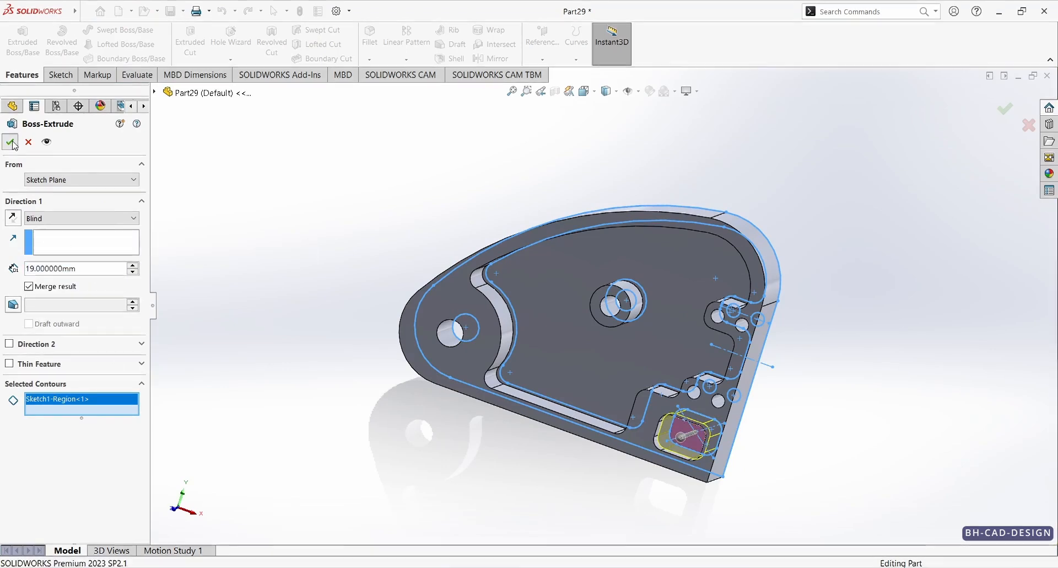
Step: Set the whole part's appearance color to white
middle_click_drag(387, 268, 447, 315)
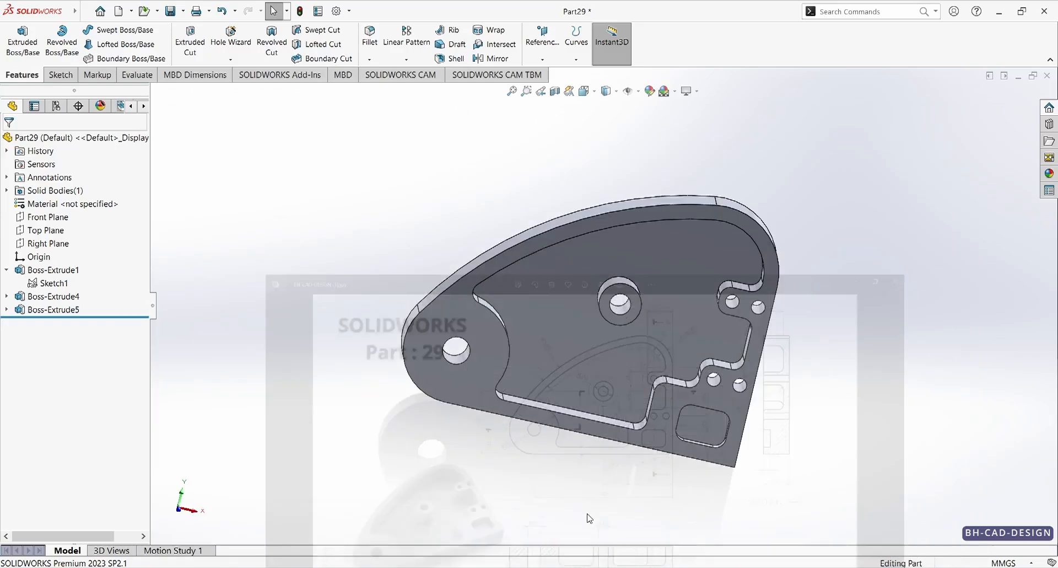
middle_click_drag(496, 309, 581, 491)
scroll(725, 280, "down", 3)
scroll(725, 280, "up", 5)
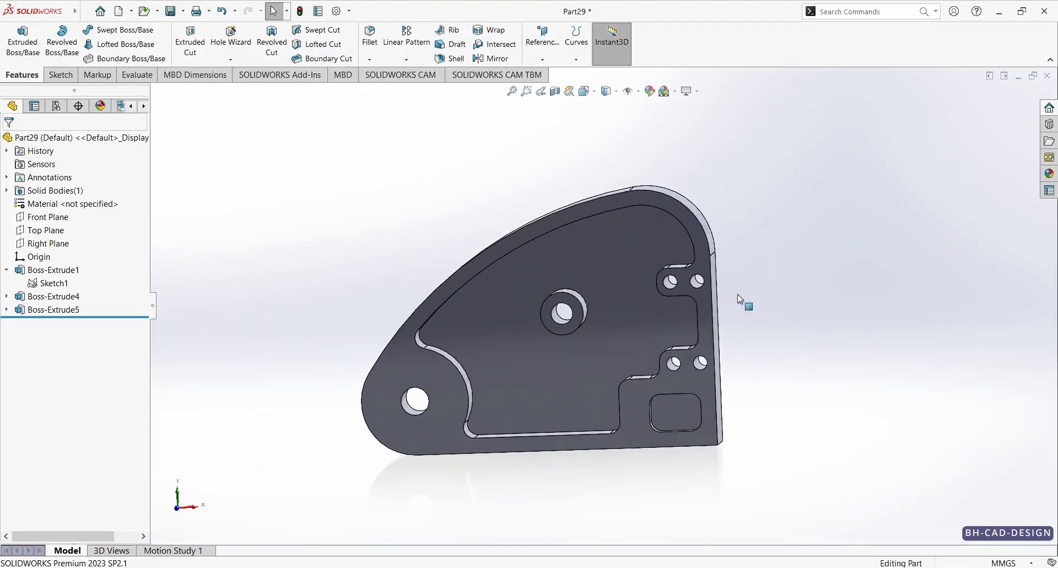
left_click(650, 91)
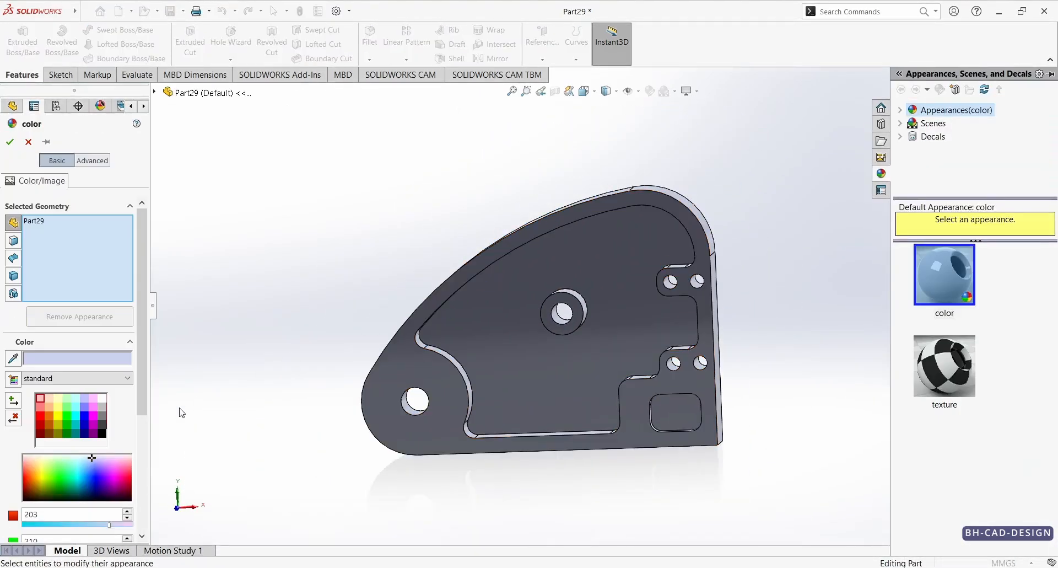
left_click(102, 397)
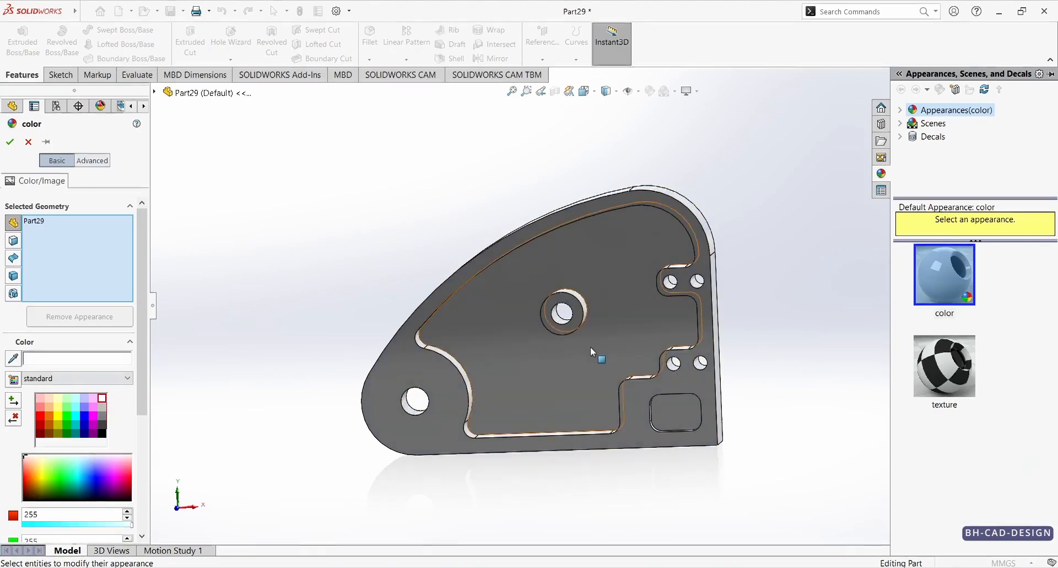
middle_click_drag(597, 289, 529, 292)
left_click(8, 141)
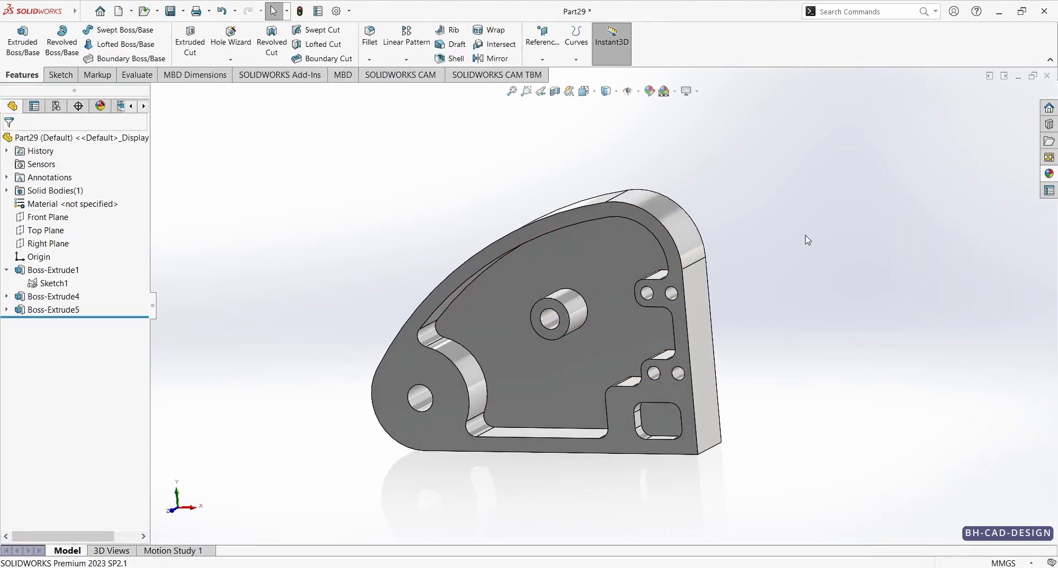
Step: Fillet the inner bottom edge of the pocket and the base edge of the boss with a 5 mm radius
middle_click_drag(693, 271, 690, 356)
scroll(756, 342, "down", 3)
scroll(664, 351, "up", 2)
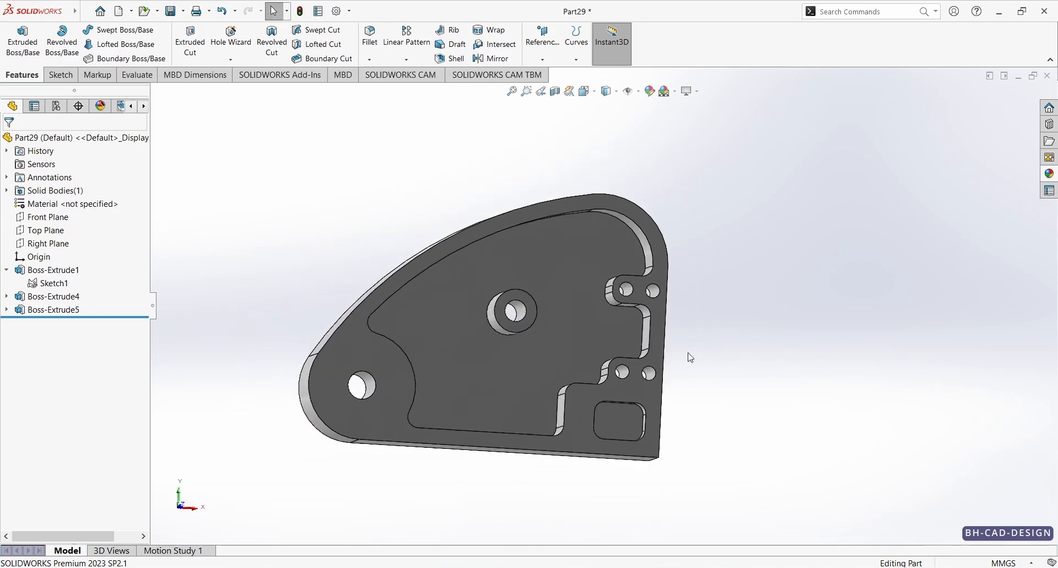
scroll(690, 356, "down", 1)
middle_click_drag(621, 335, 550, 386)
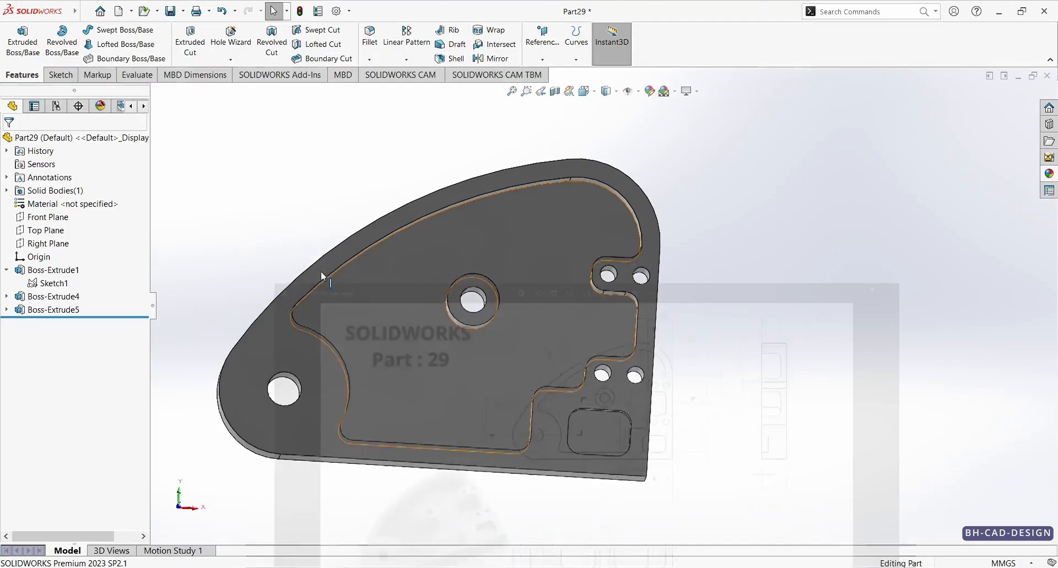
left_click(369, 36)
scroll(465, 250, "down", 2)
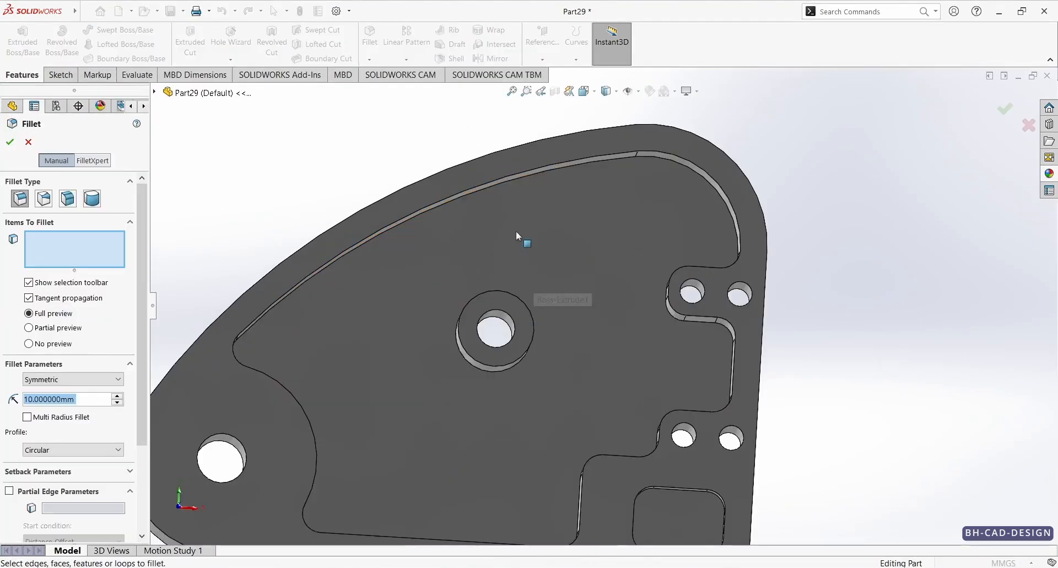
left_click(459, 196)
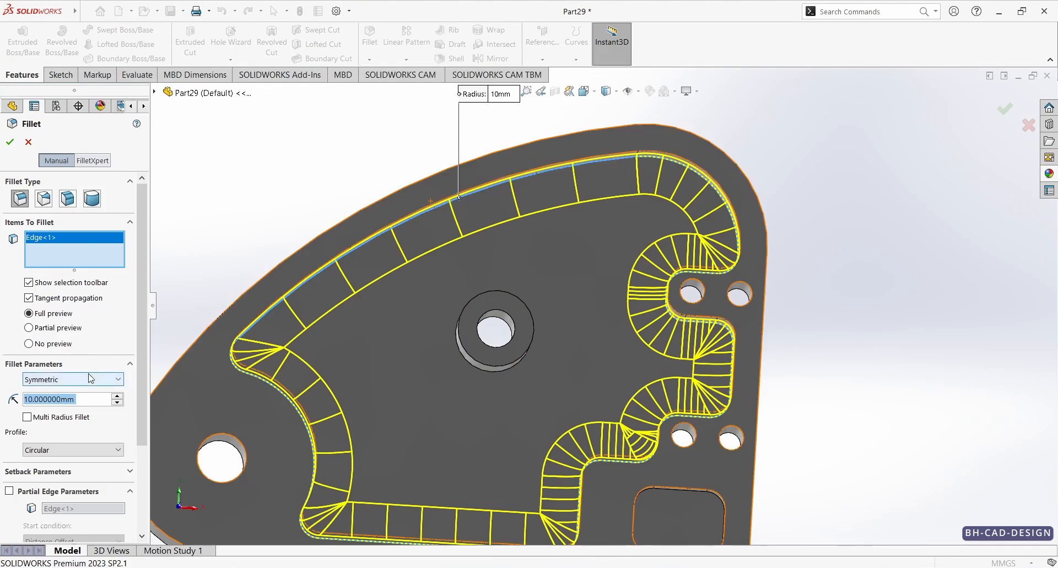
type("5")
key("Return")
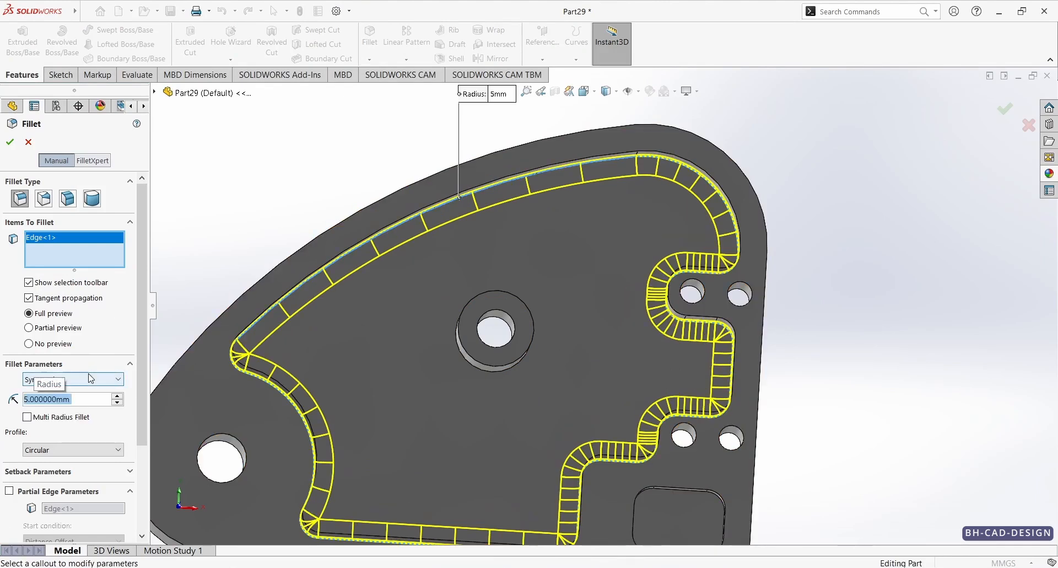
left_click(482, 372)
left_click(11, 148)
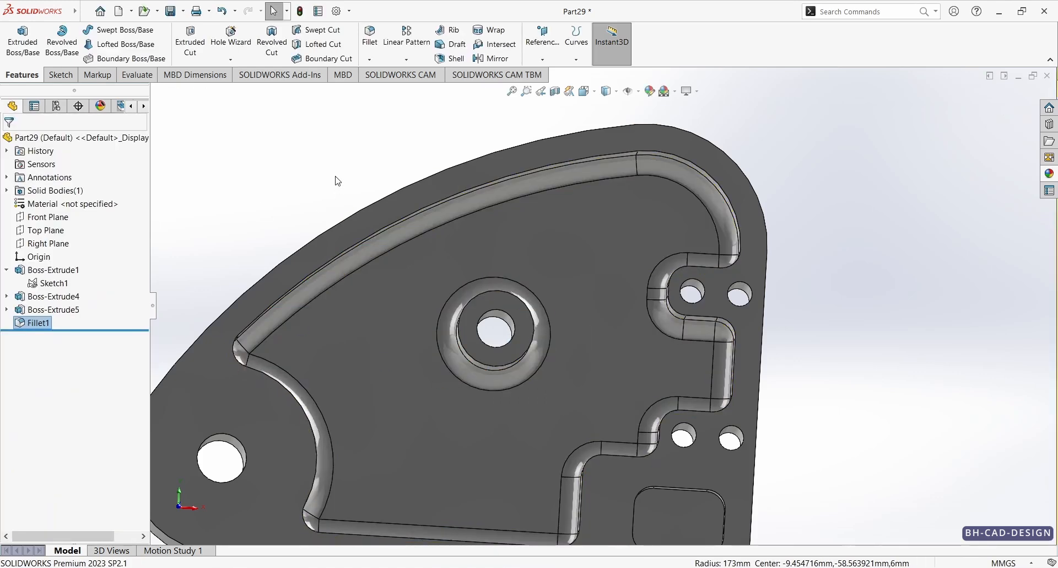
scroll(550, 315, "up", 4)
middle_click_drag(551, 319, 498, 392)
scroll(498, 331, "down", 2)
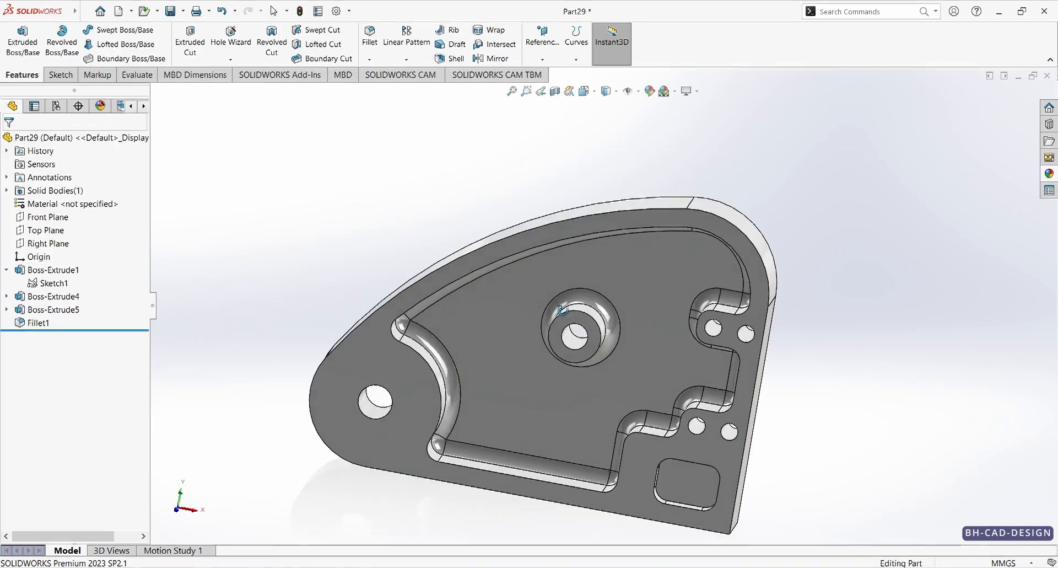
scroll(558, 306, "up", 1)
scroll(643, 352, "down", 2)
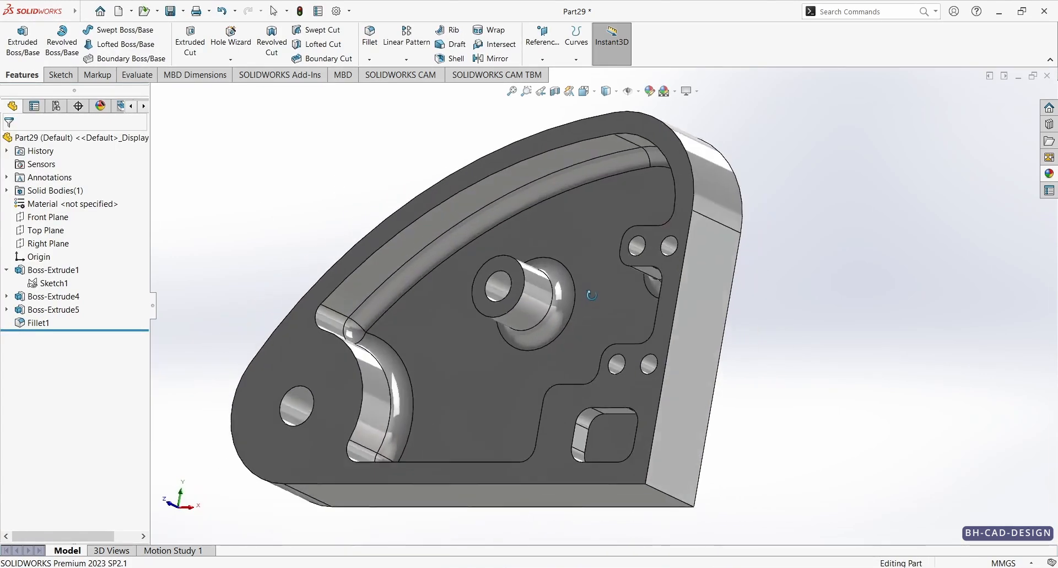